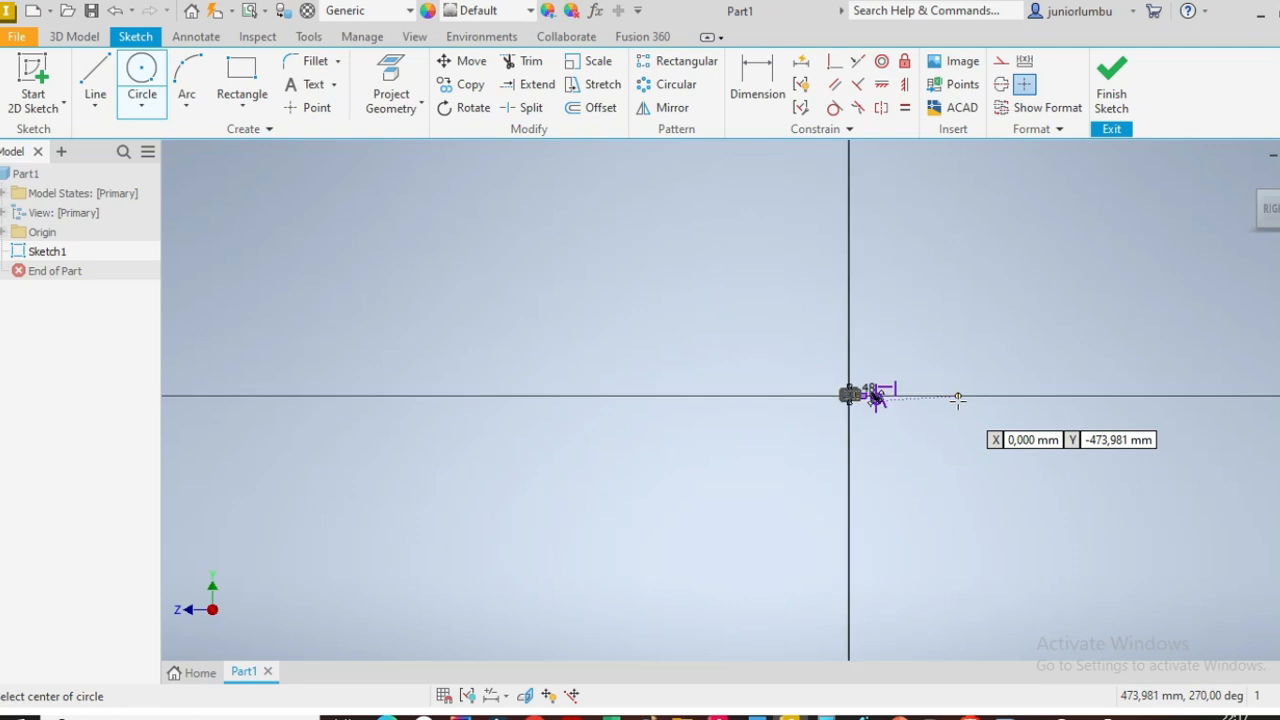
pyautogui.scroll(3, 1006, 397)
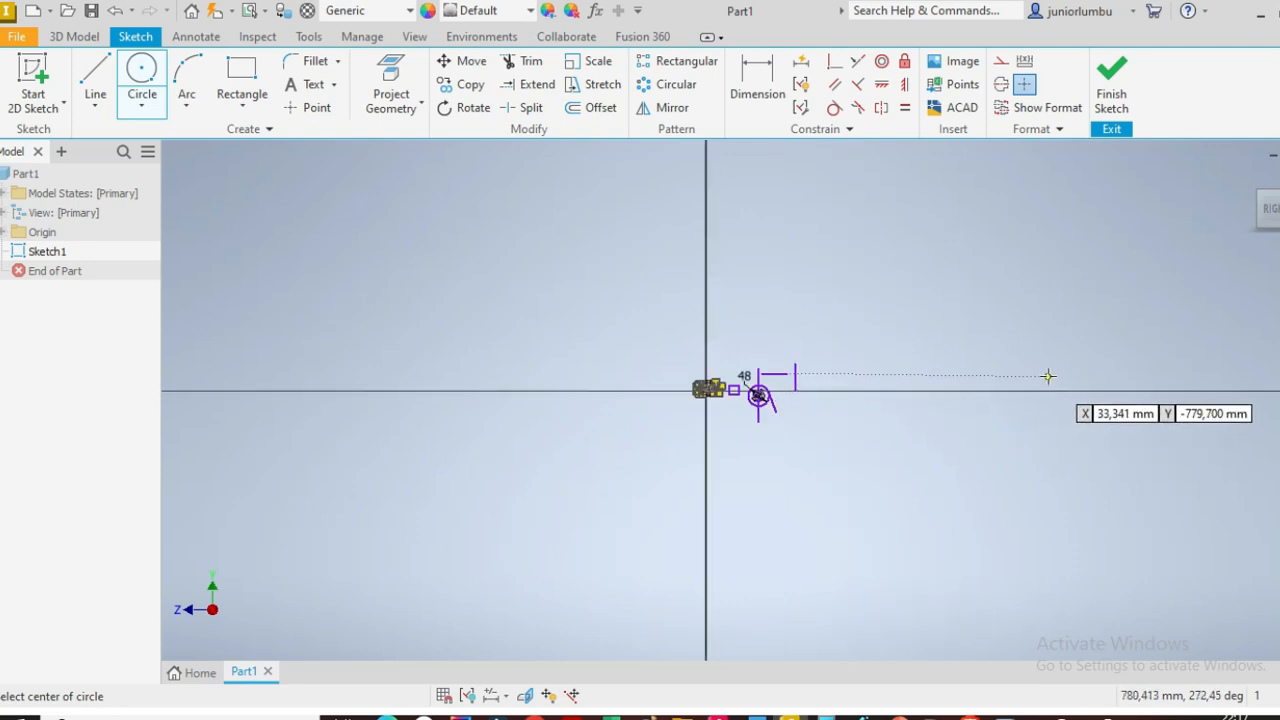
pyautogui.scroll(5, 1081, 400)
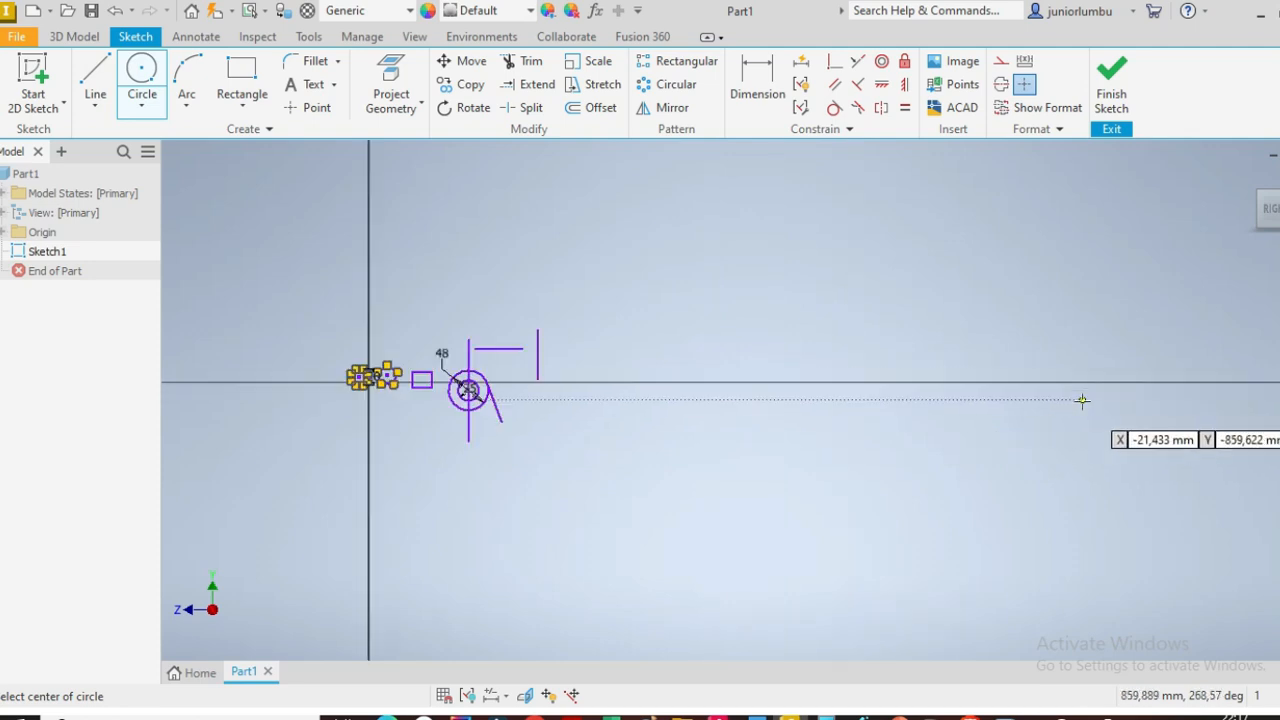
pyautogui.scroll(-5, 1026, 318)
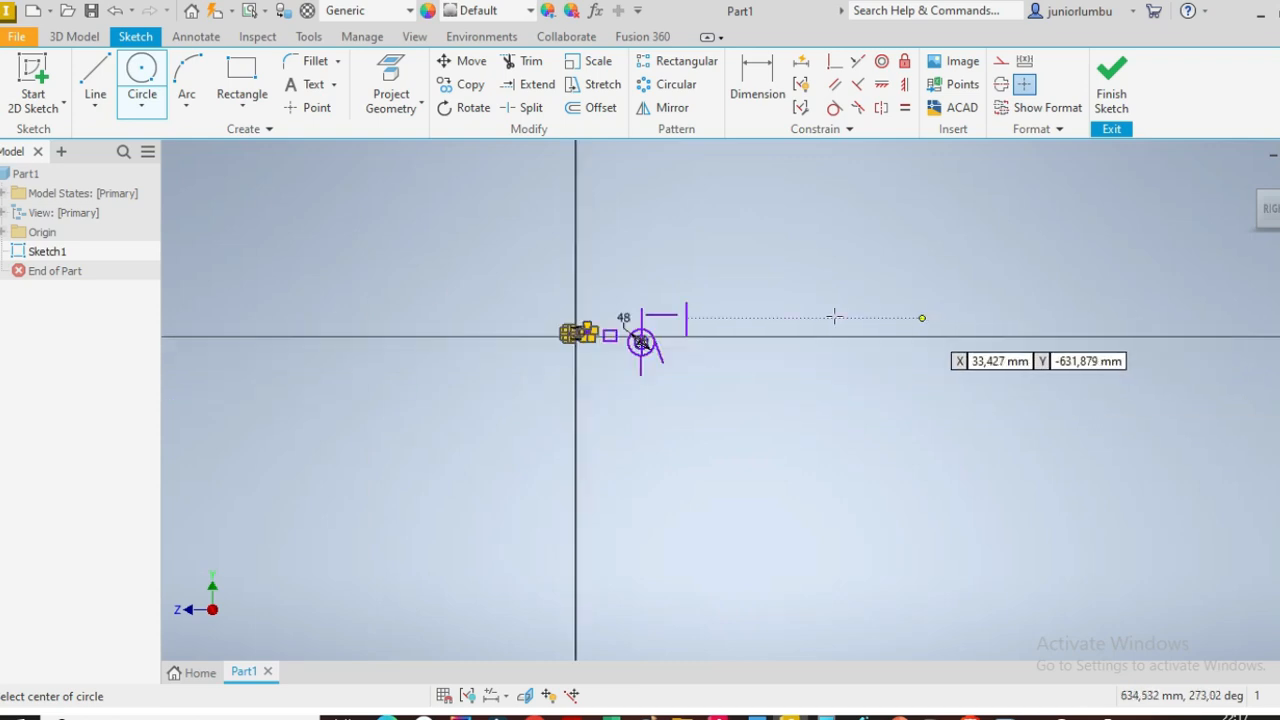
pyautogui.scroll(-3, 420, 318)
pyautogui.scroll(6, 386, 318)
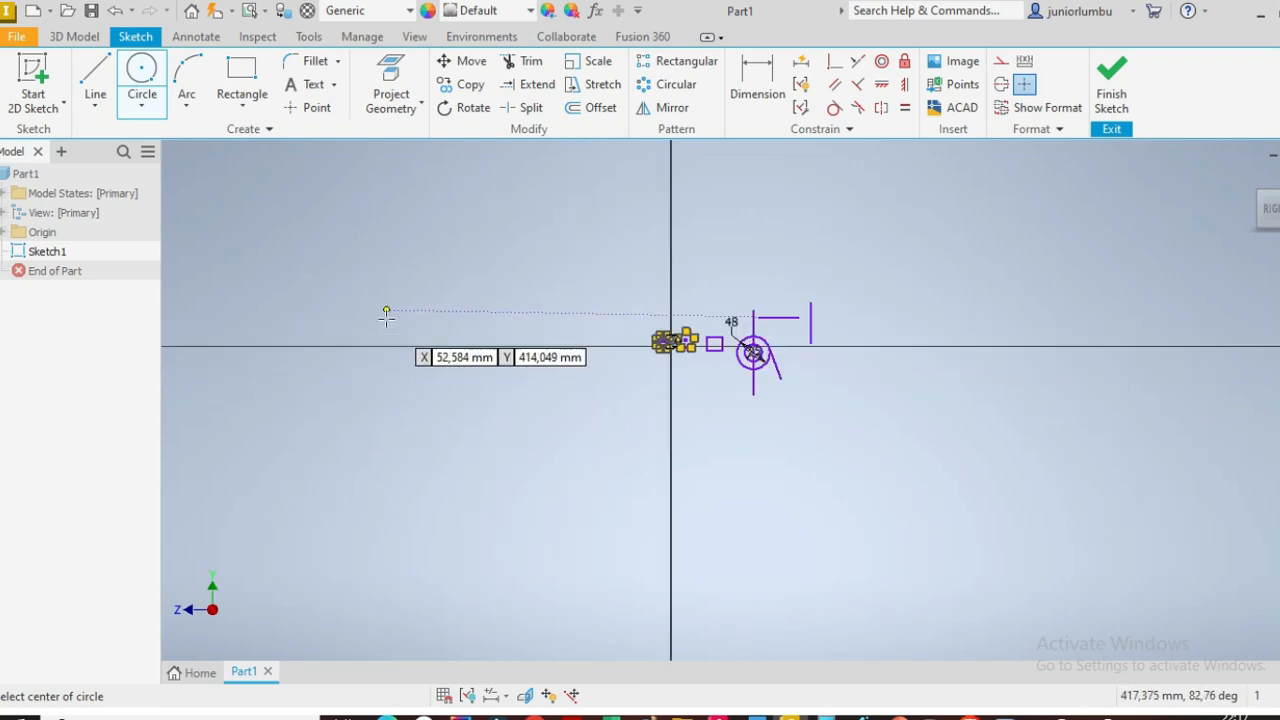
pyautogui.scroll(2, 386, 318)
pyautogui.scroll(-7, 386, 318)
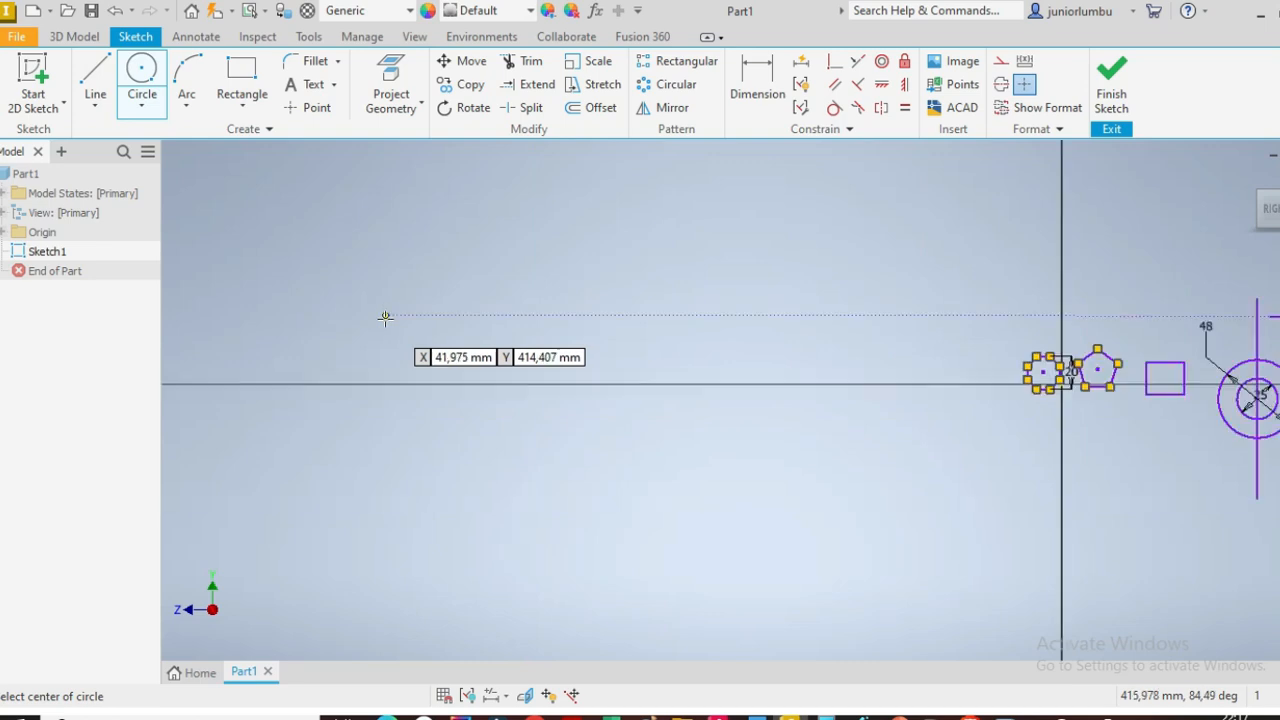
pyautogui.scroll(-2, 386, 318)
pyautogui.scroll(5, 460, 318)
pyautogui.scroll(-6, 547, 344)
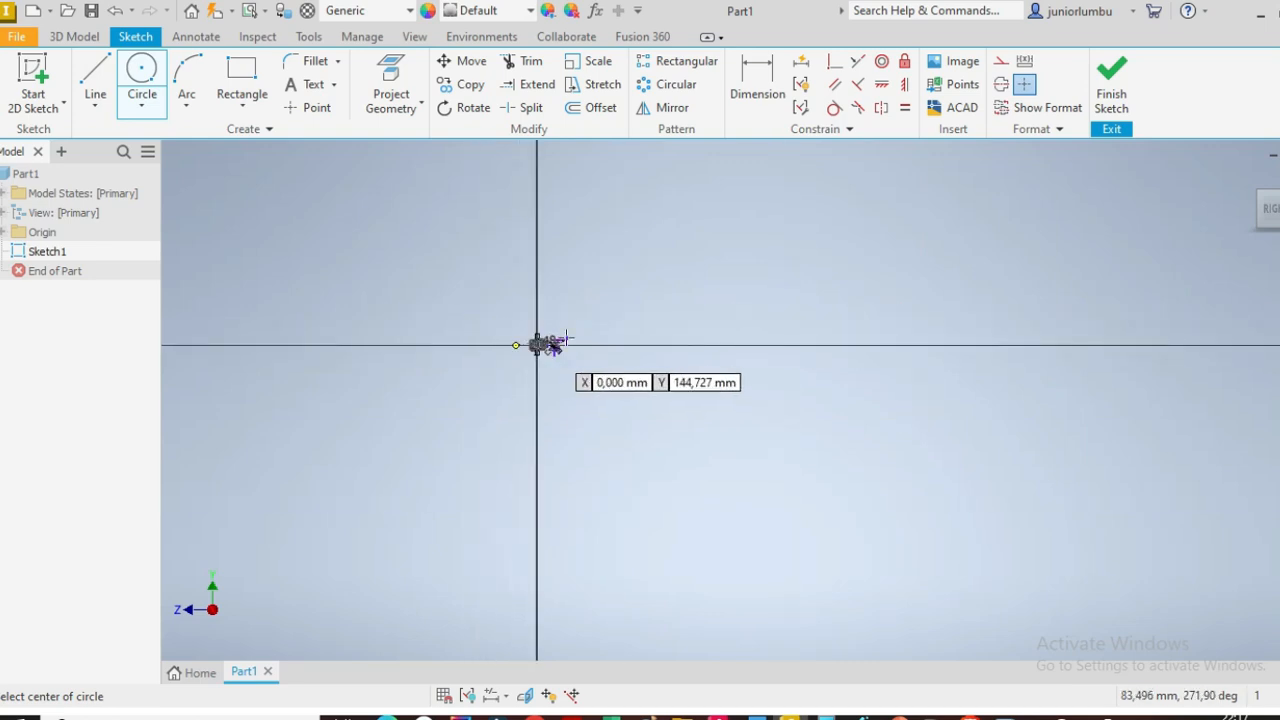
# Sketch a centre-point circle in an empty area, just above the horizontal axis and clear of the existing small shapes
pyautogui.scroll(3, 768, 345)
pyautogui.scroll(-5, 591, 337)
pyautogui.scroll(4, 593, 324)
pyautogui.scroll(2, 595, 328)
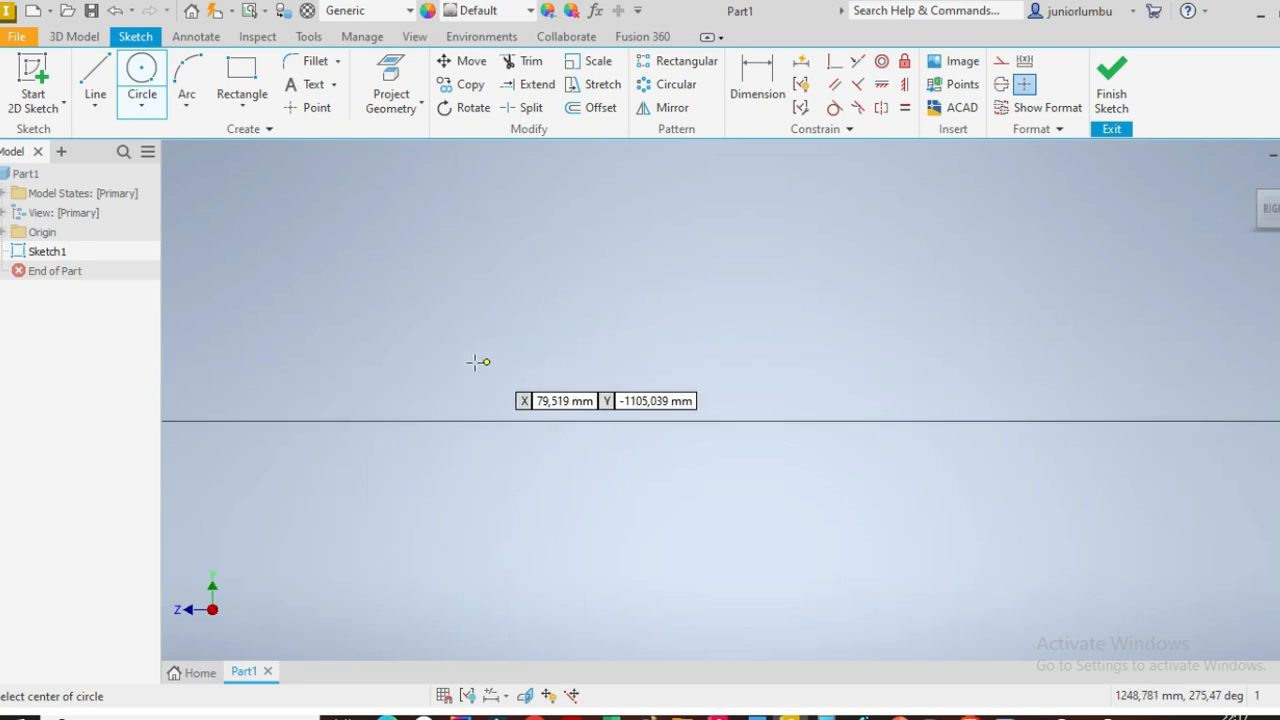
pyautogui.click(460, 306)
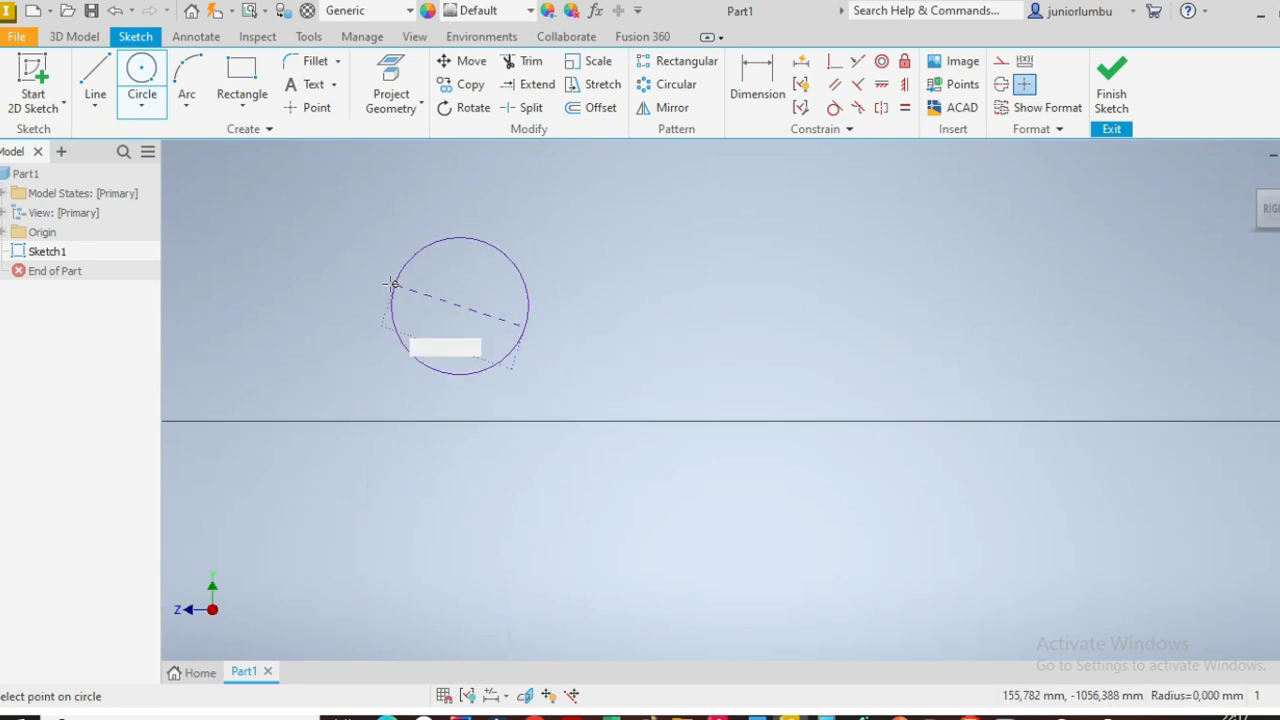
pyautogui.click(360, 292)
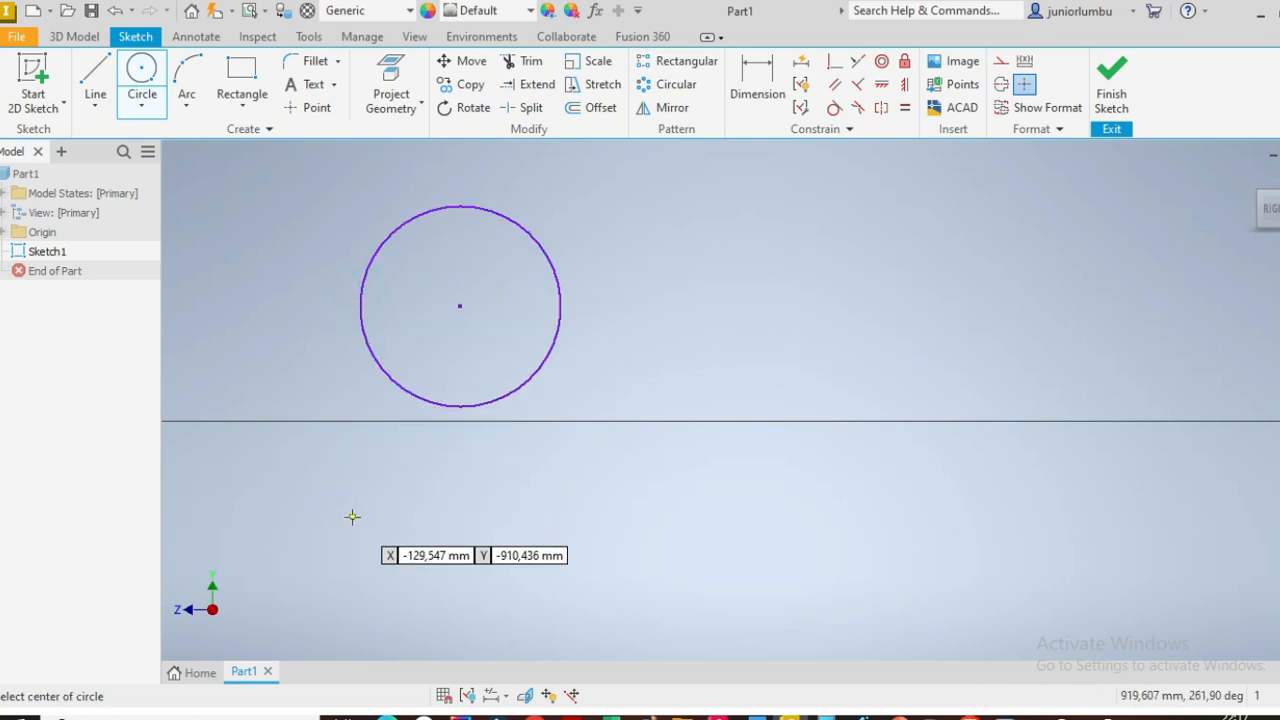
# Sketch a second circle about 306 mm in diameter to the right of the first, crossing the horizontal axis
pyautogui.click(147, 68)
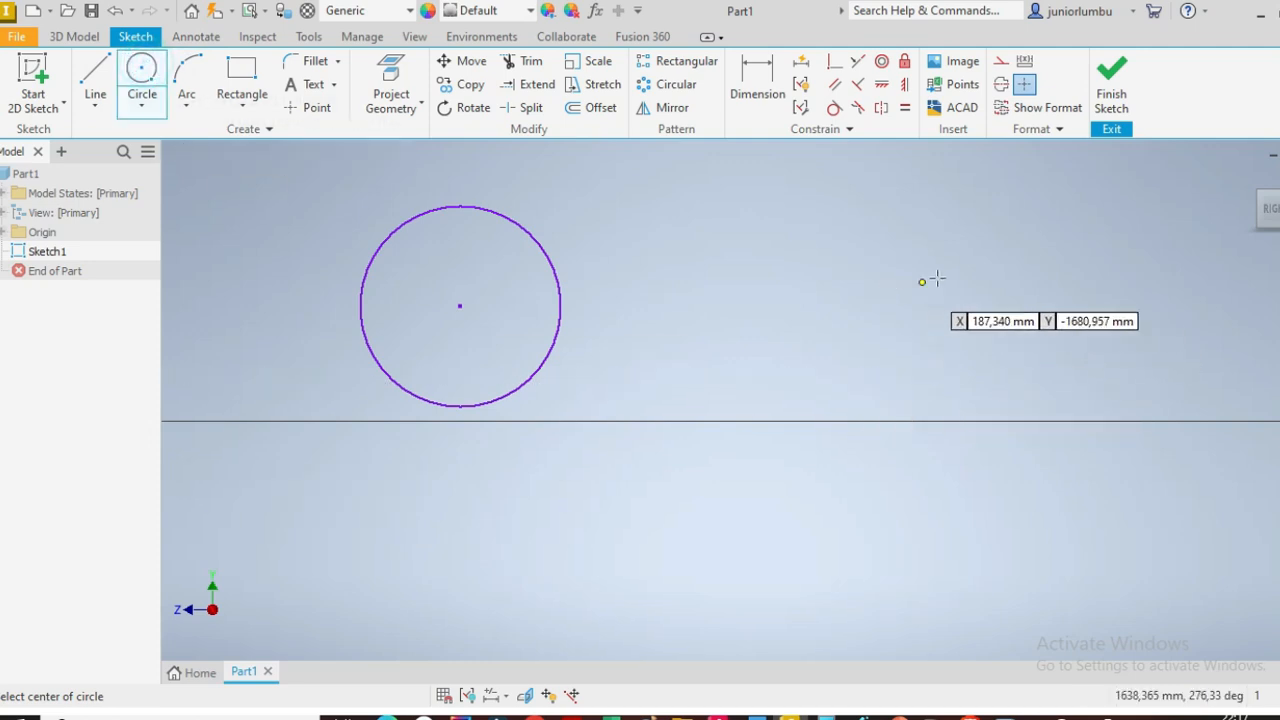
pyautogui.click(887, 365)
pyautogui.click(846, 262)
pyautogui.scroll(4, 795, 350)
pyautogui.scroll(-5, 822, 357)
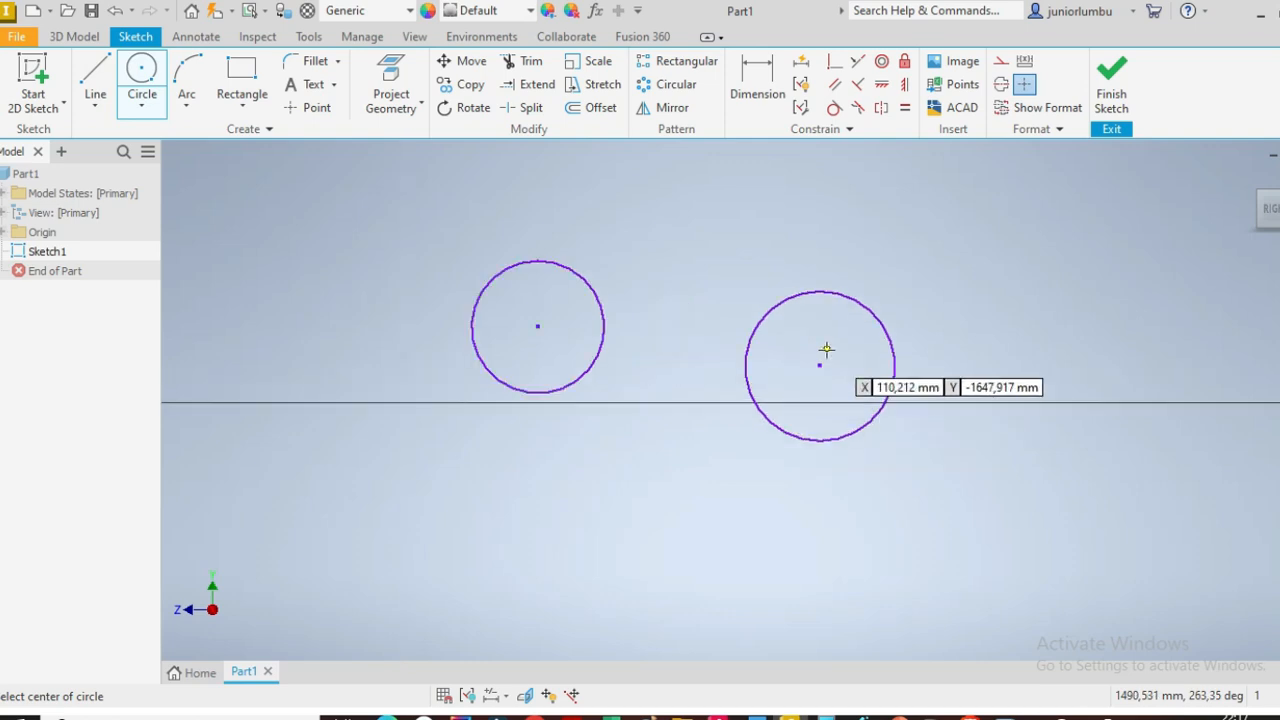
# Sketch a tall rectangle to the right of both circles and add a horizontal line across it near its base
pyautogui.click(241, 68)
pyautogui.scroll(3, 705, 491)
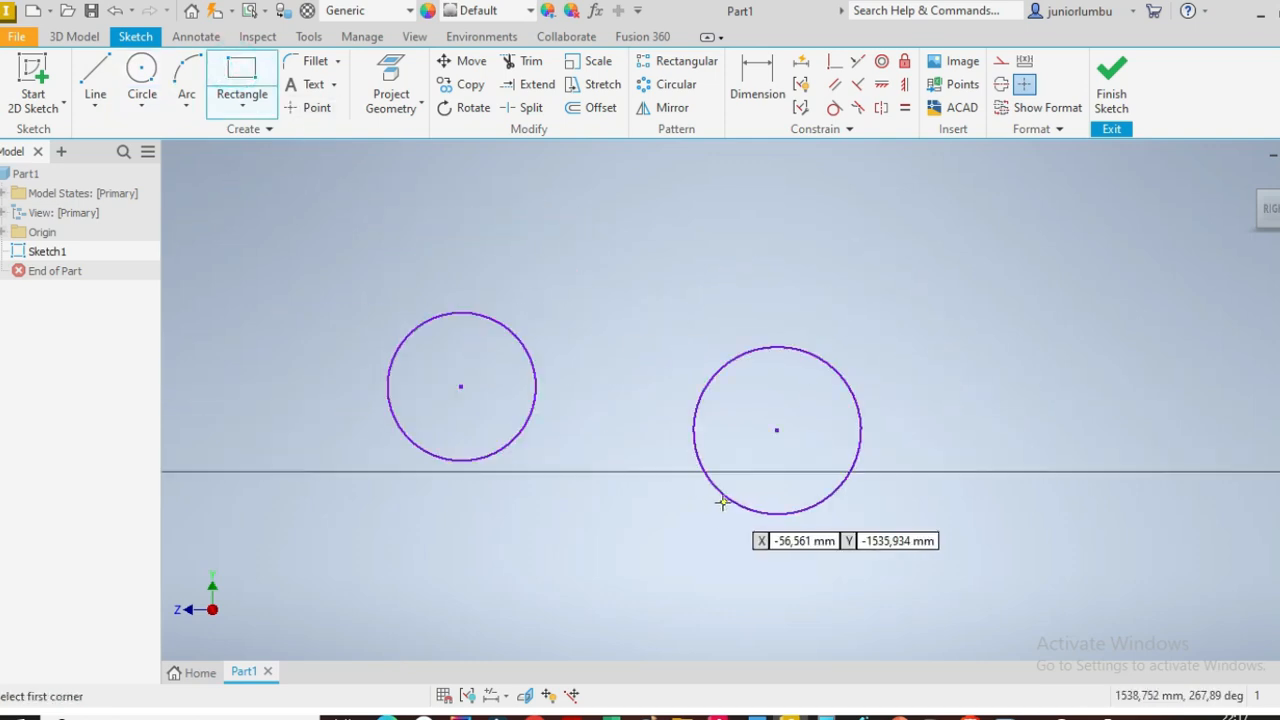
pyautogui.click(982, 277)
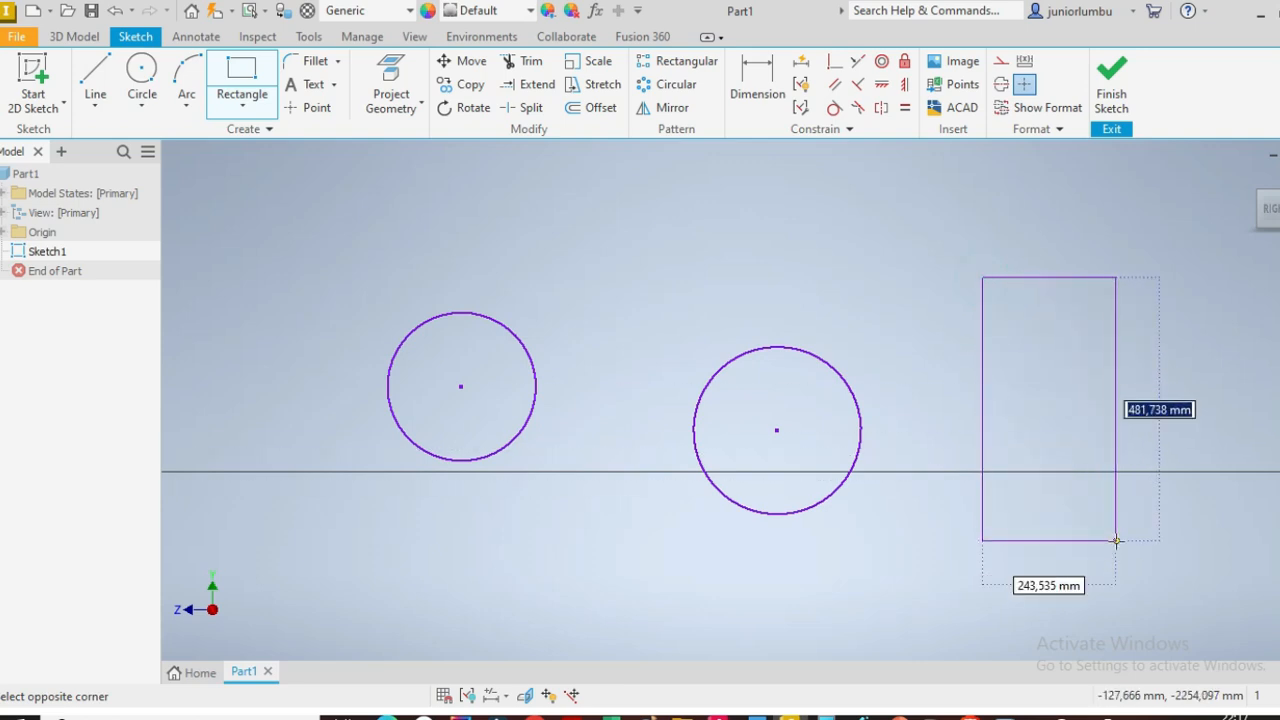
pyautogui.click(1149, 547)
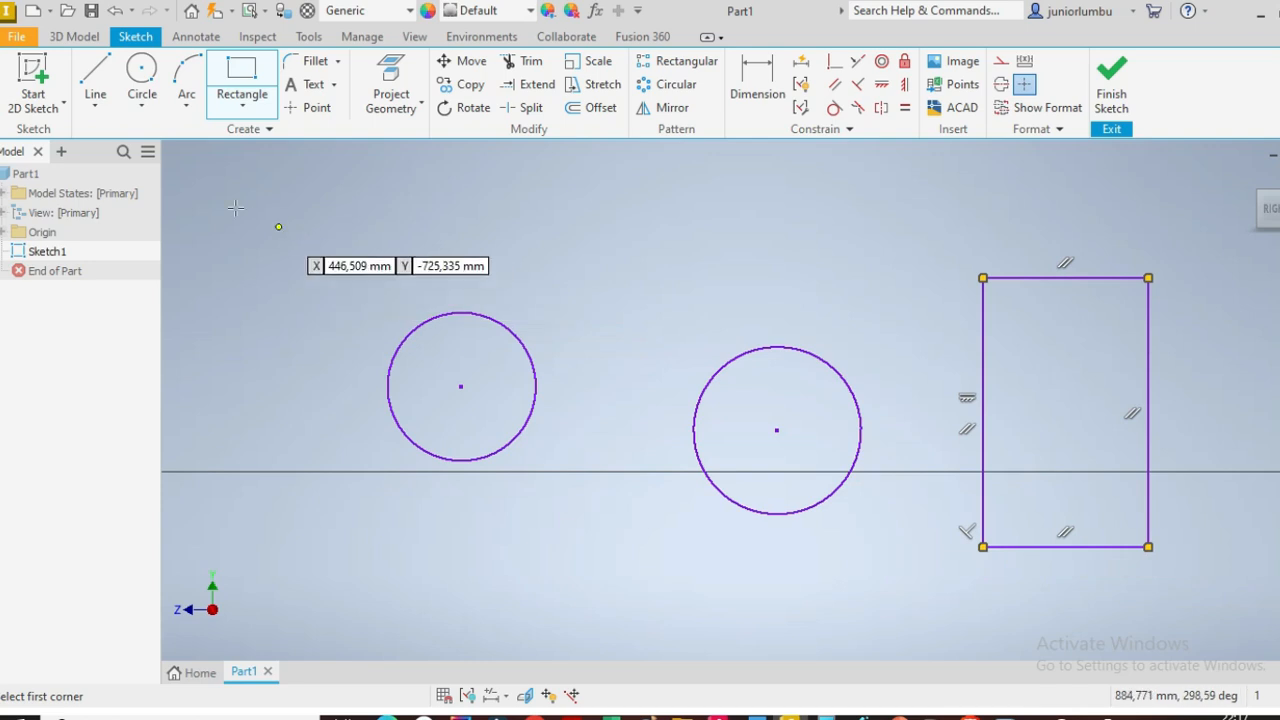
pyautogui.click(87, 78)
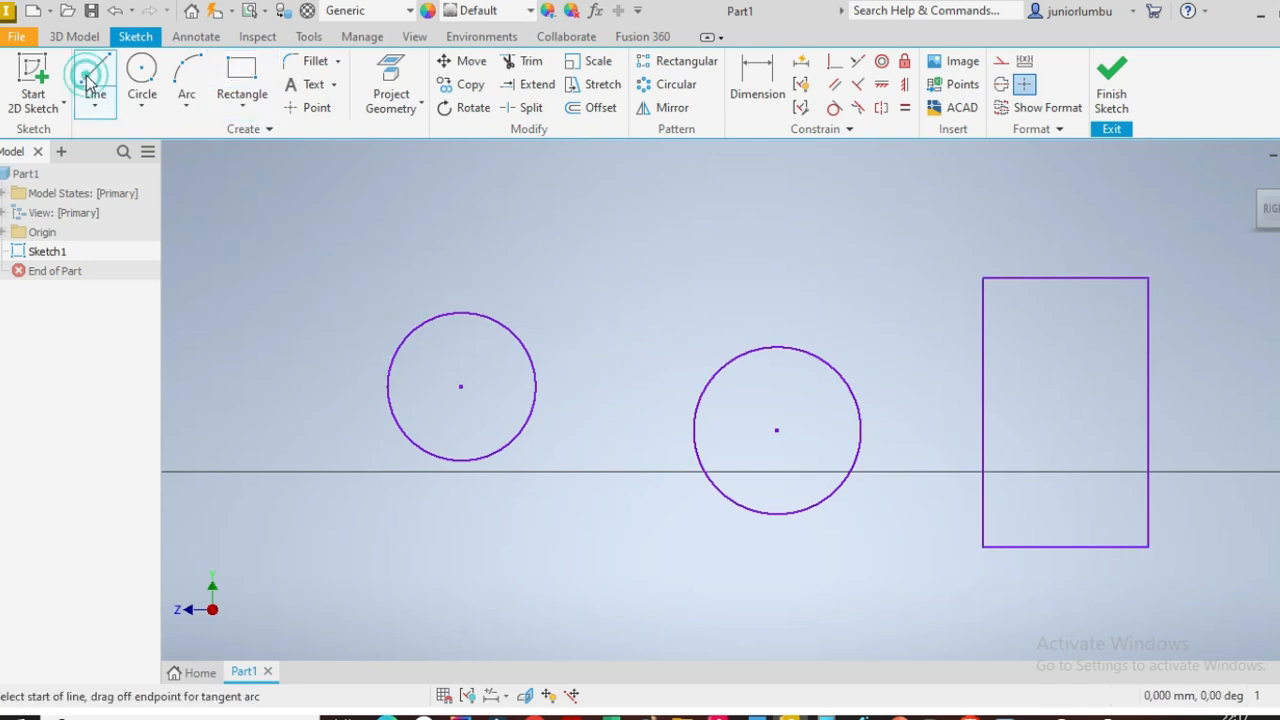
pyautogui.click(985, 496)
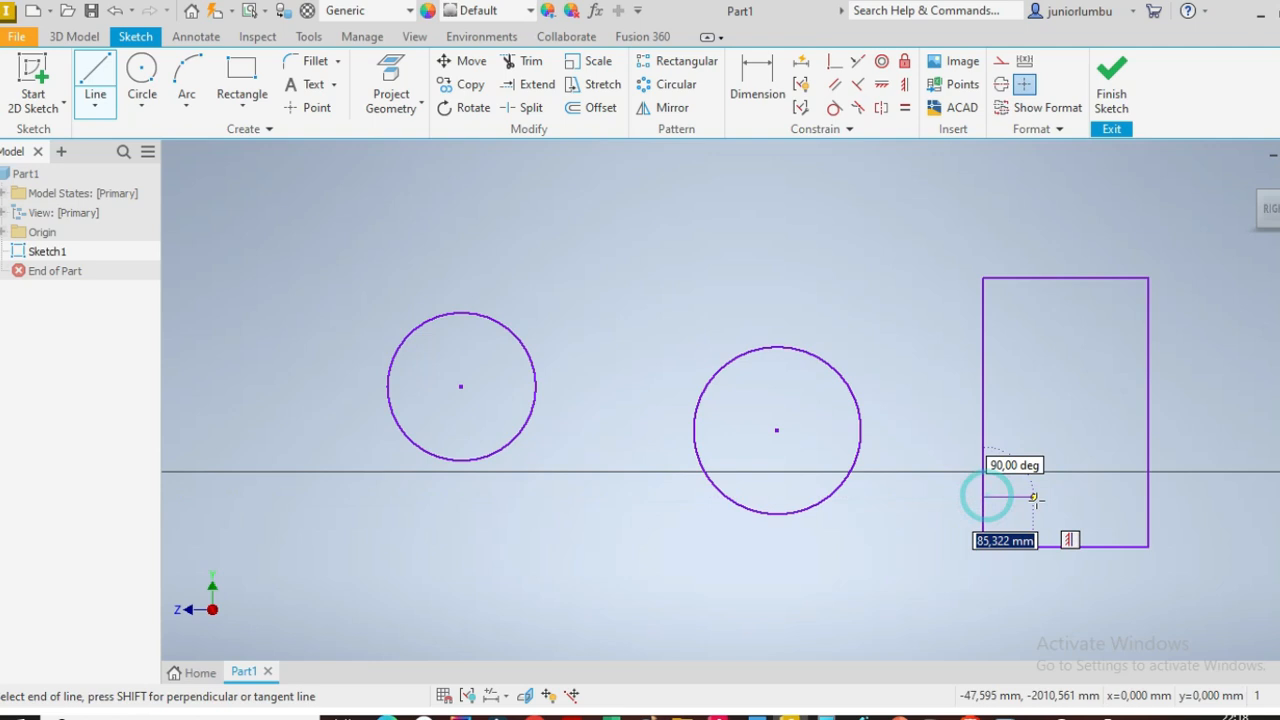
pyautogui.click(1150, 496)
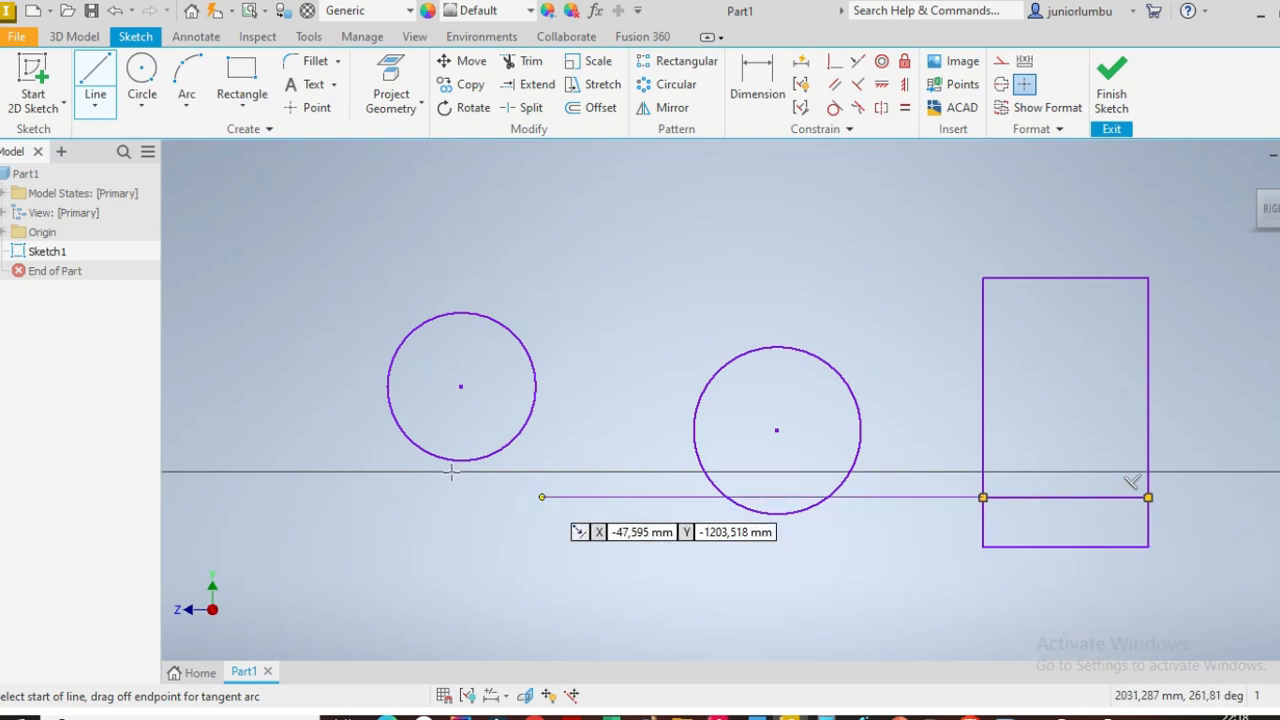
# Draw an arc between the tall rectangle's two upper corners, bulging upward as a rounded cap
pyautogui.click(188, 68)
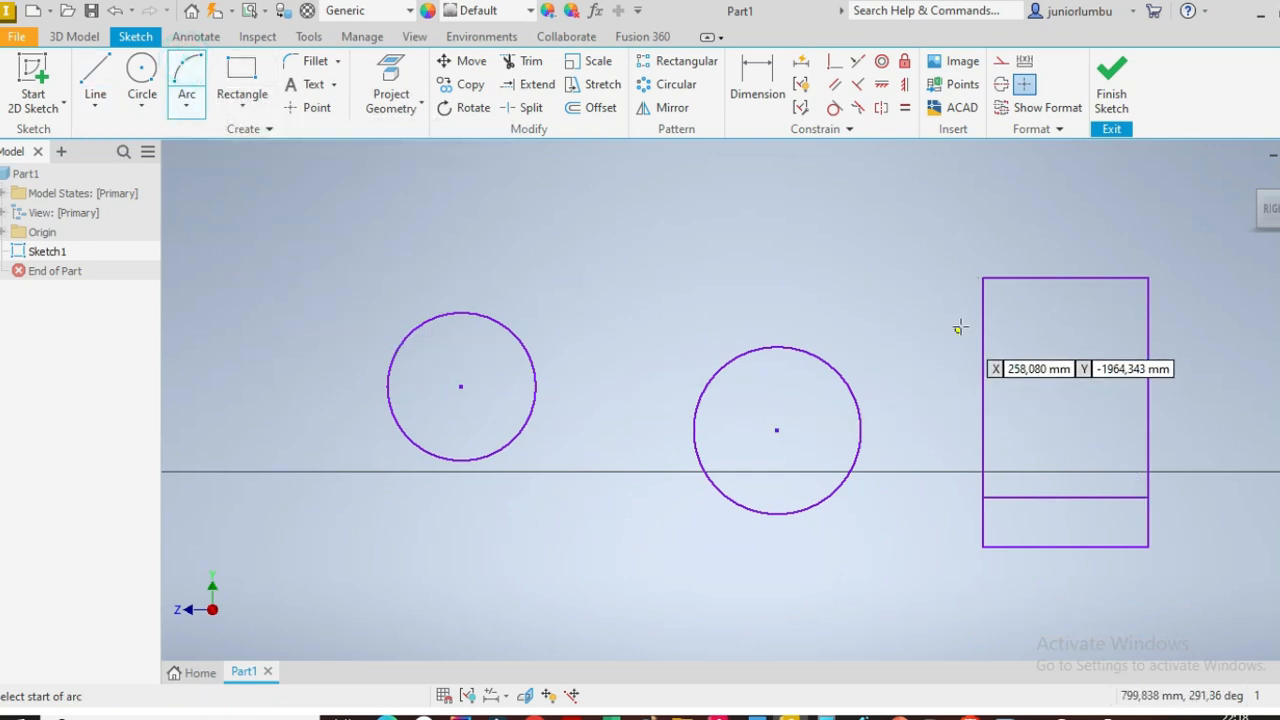
pyautogui.click(983, 278)
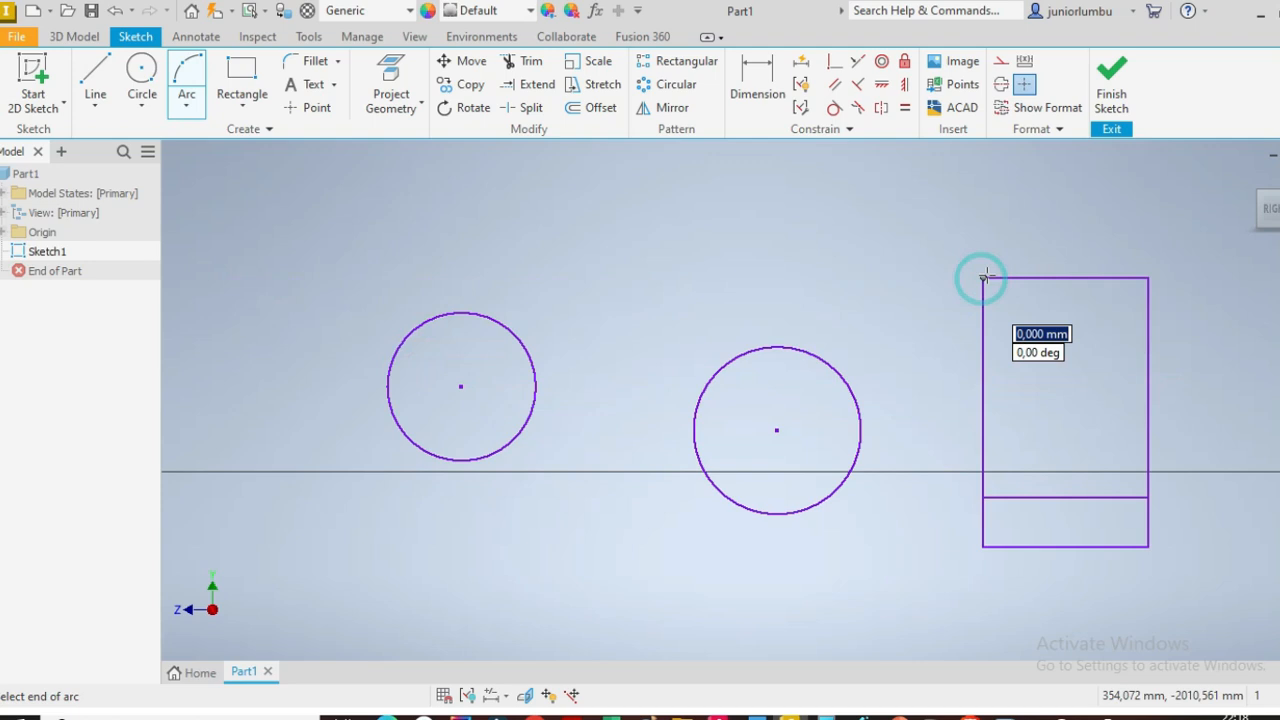
pyautogui.click(1149, 279)
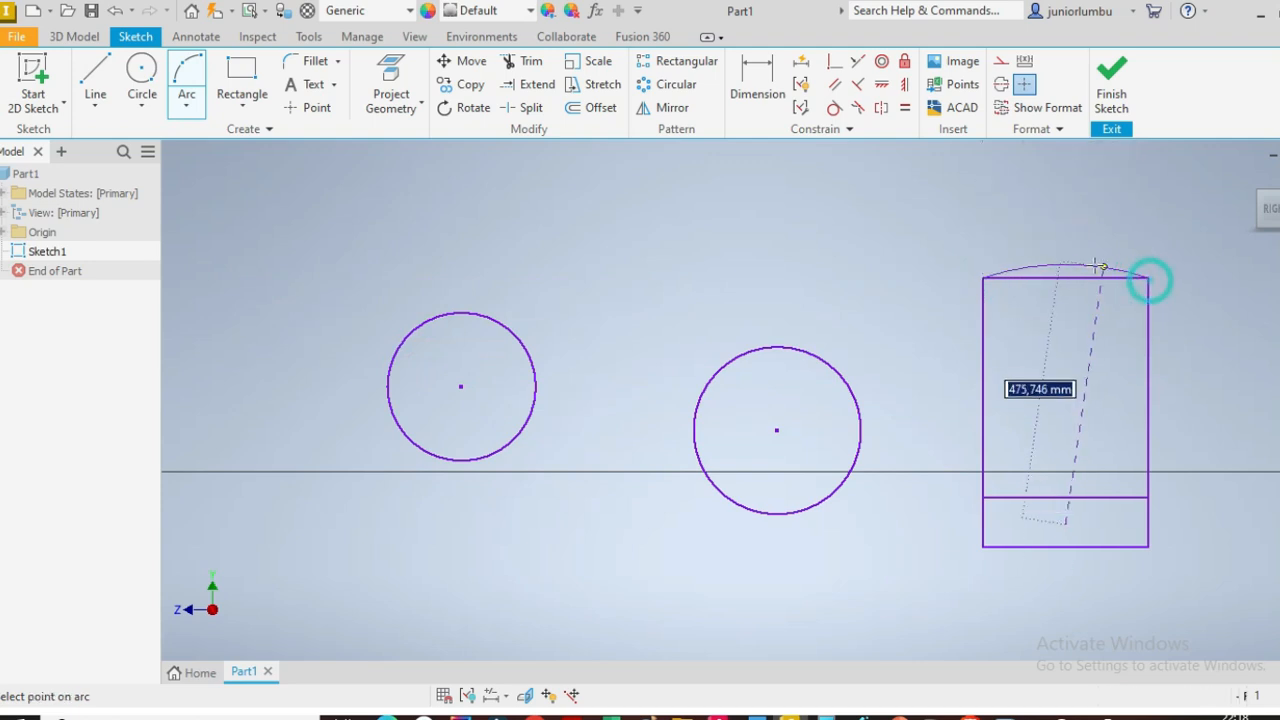
pyautogui.click(1055, 201)
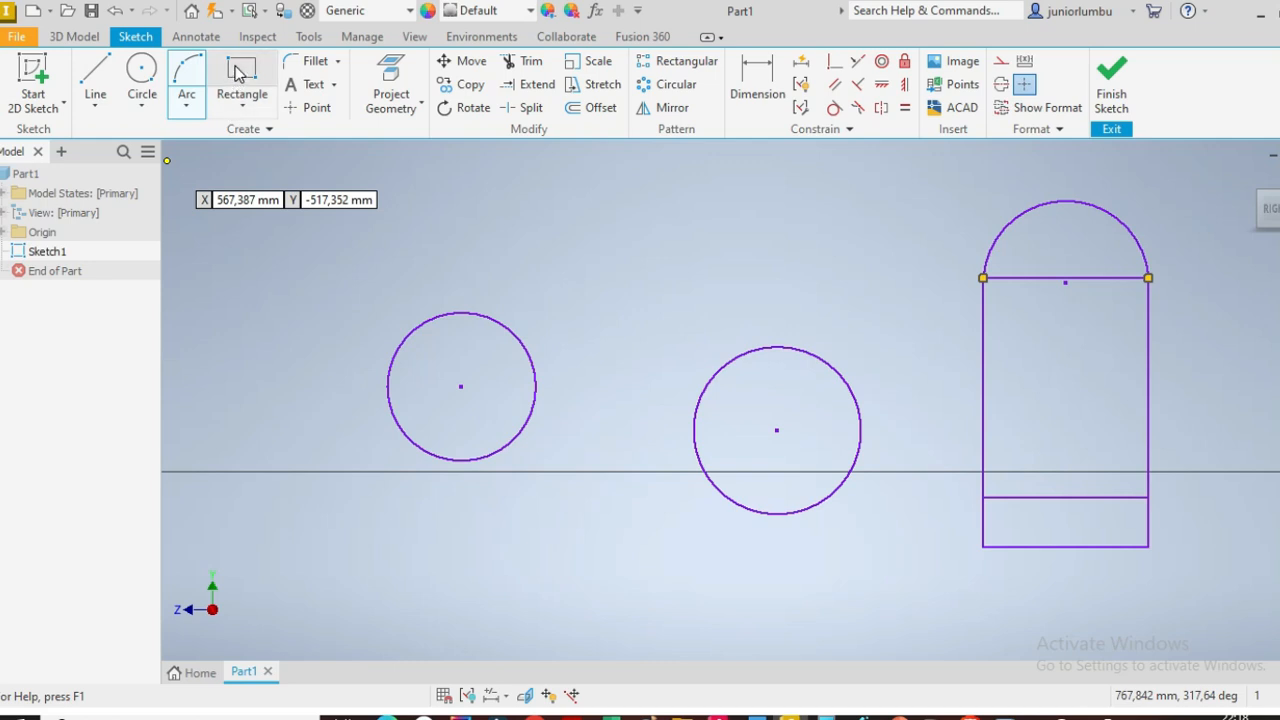
# Sketch a small wide rectangle above and between the circles, with a narrower, taller rectangle overlapping it to form a cross
pyautogui.click(240, 74)
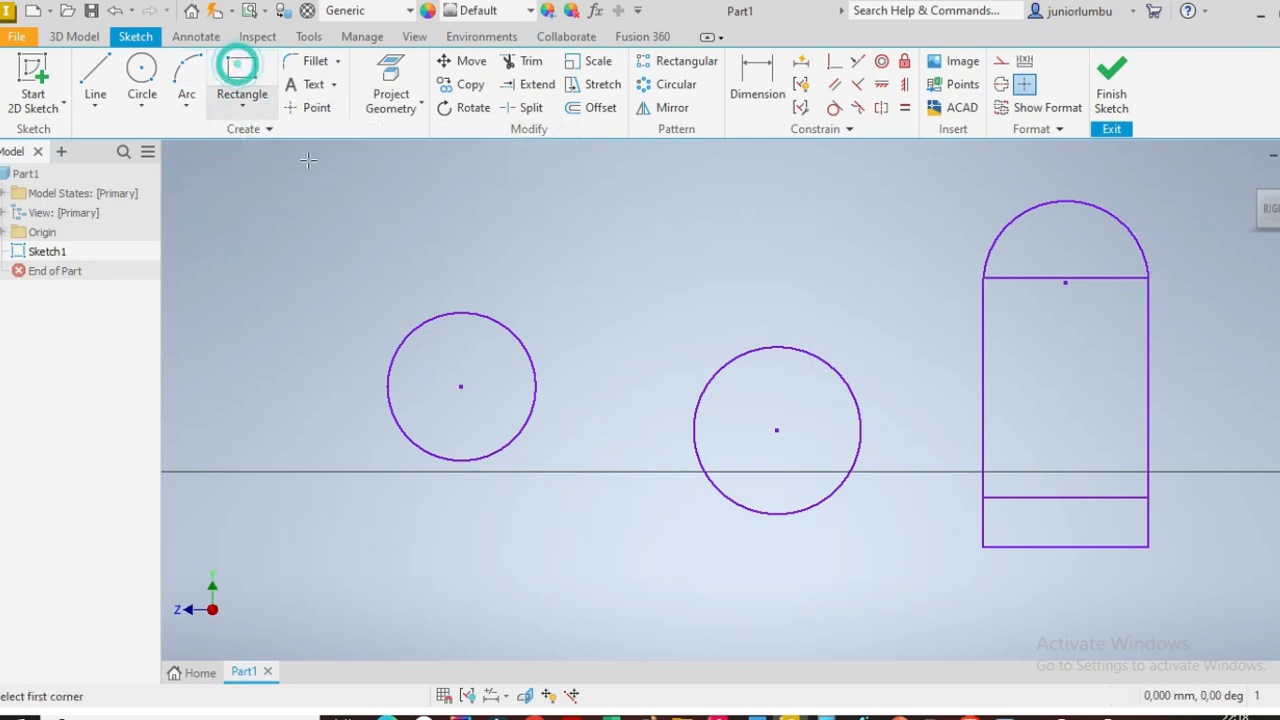
pyautogui.click(605, 208)
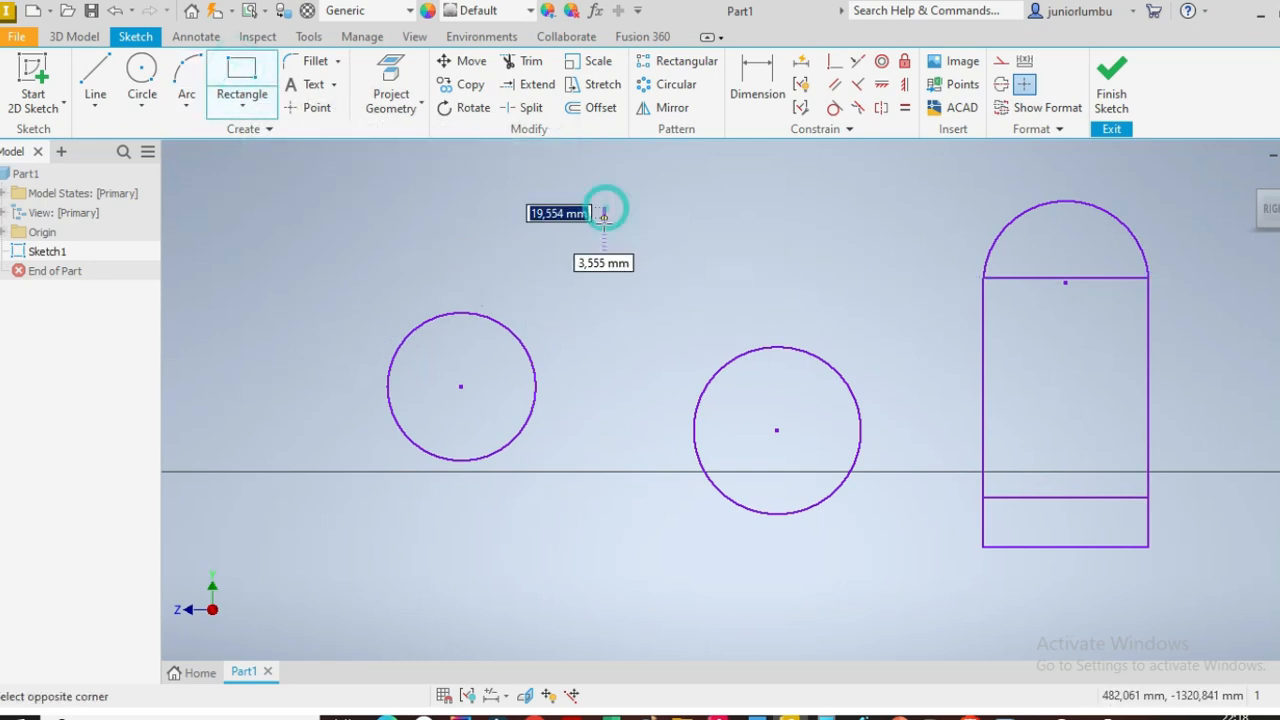
pyautogui.click(692, 271)
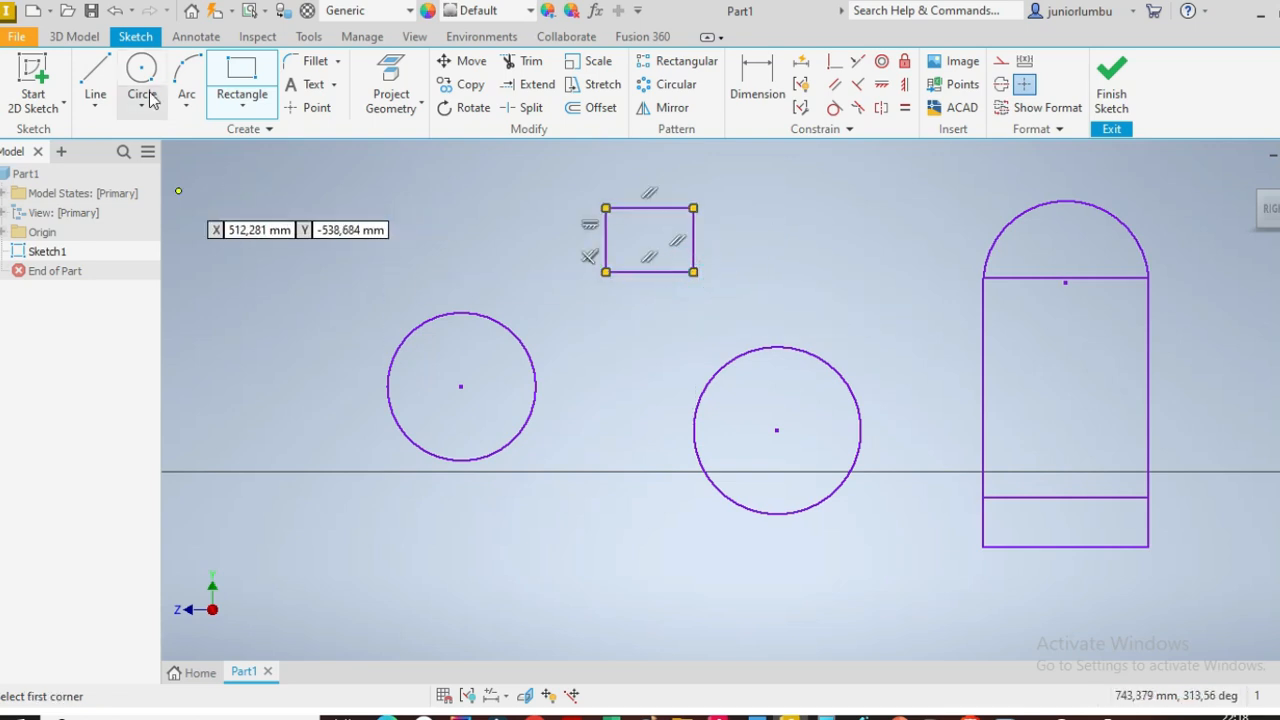
pyautogui.click(631, 174)
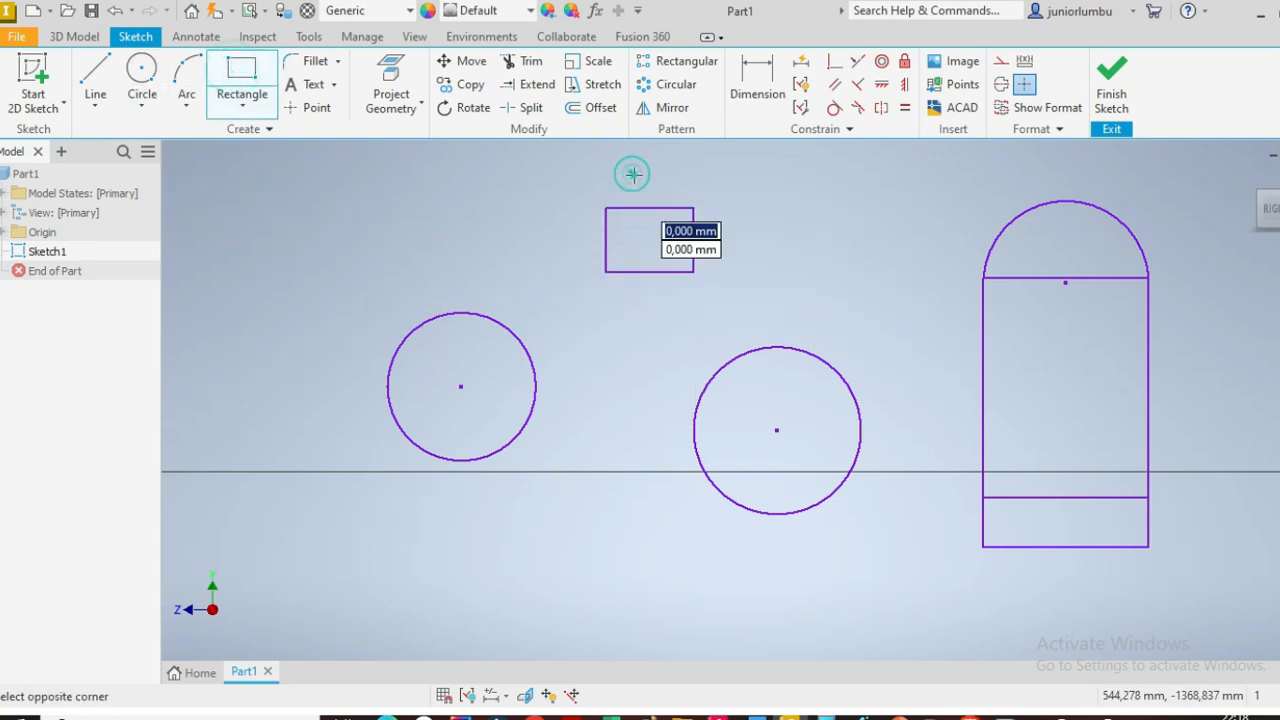
pyautogui.click(676, 313)
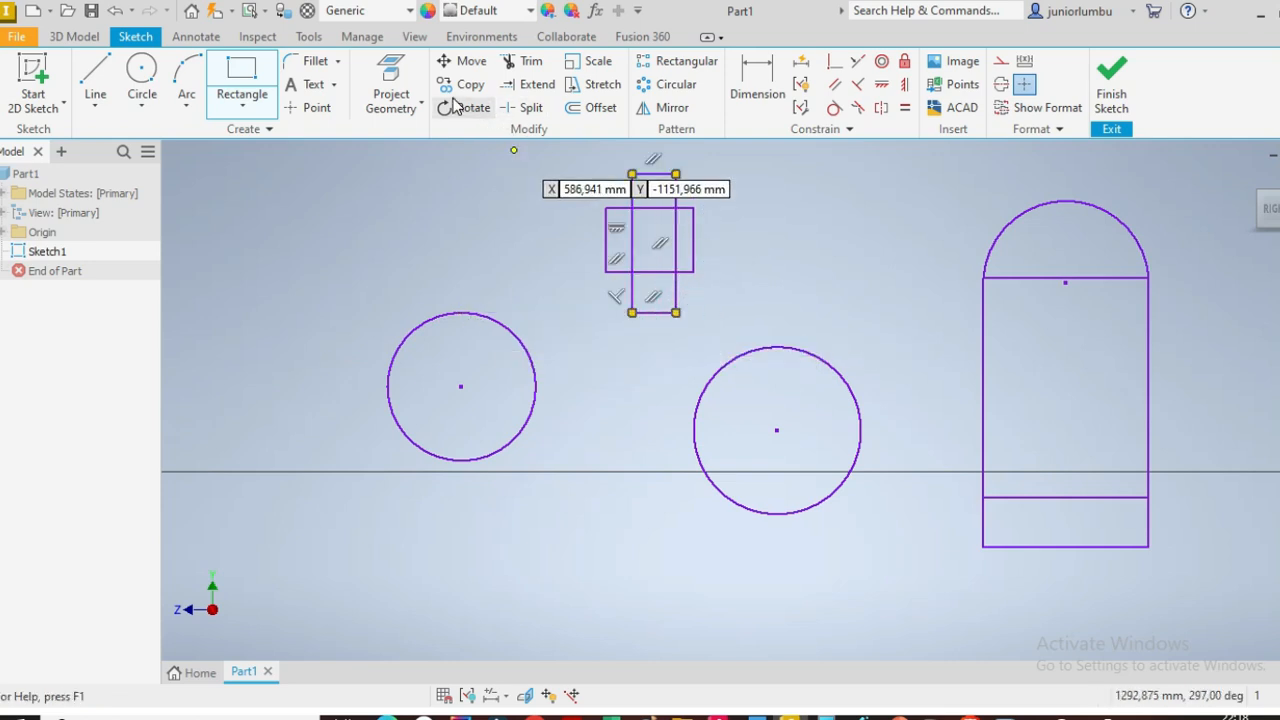
# Trim the inner segments where the two small rectangles overlap, leaving only the outer cross outline
pyautogui.click(530, 62)
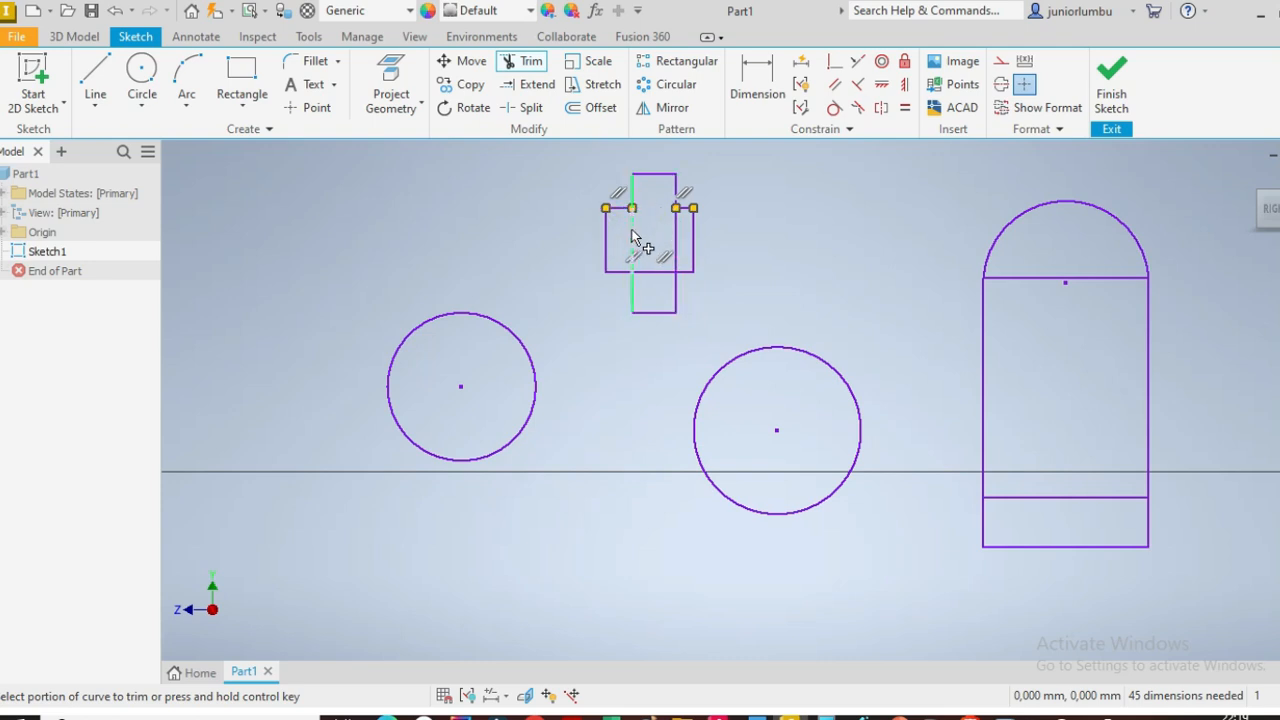
pyautogui.click(631, 237)
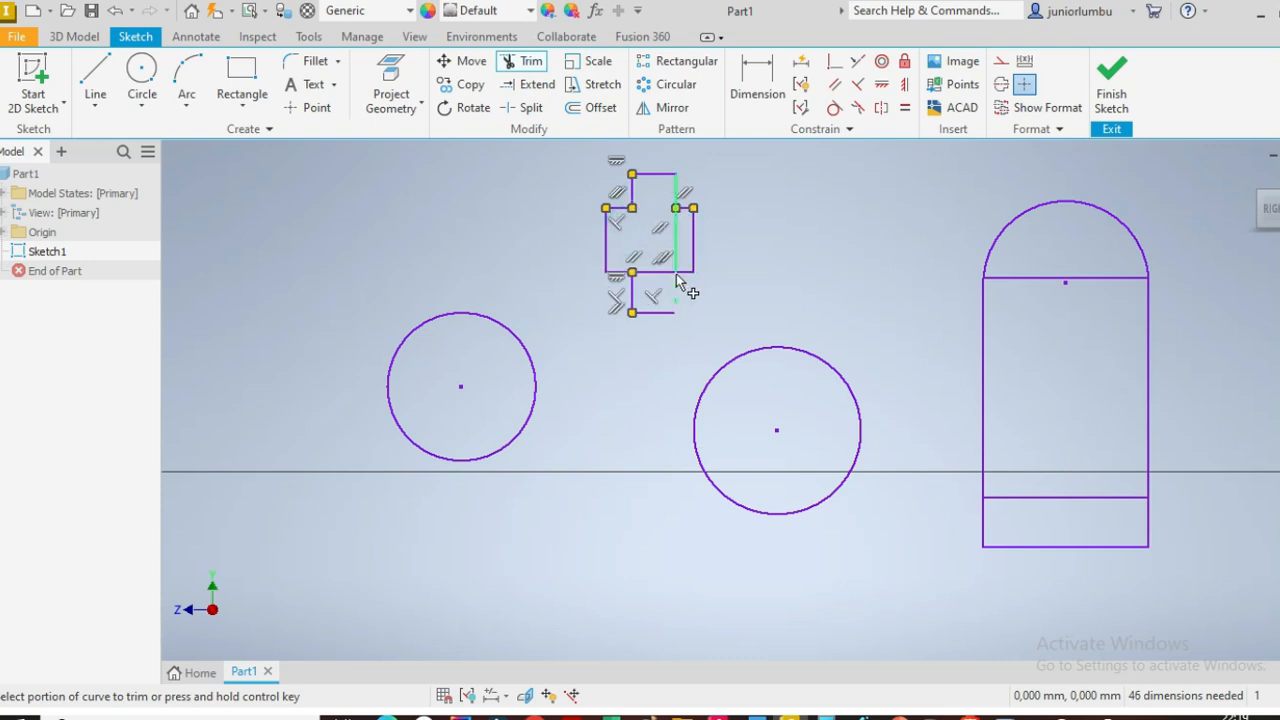
pyautogui.click(676, 229)
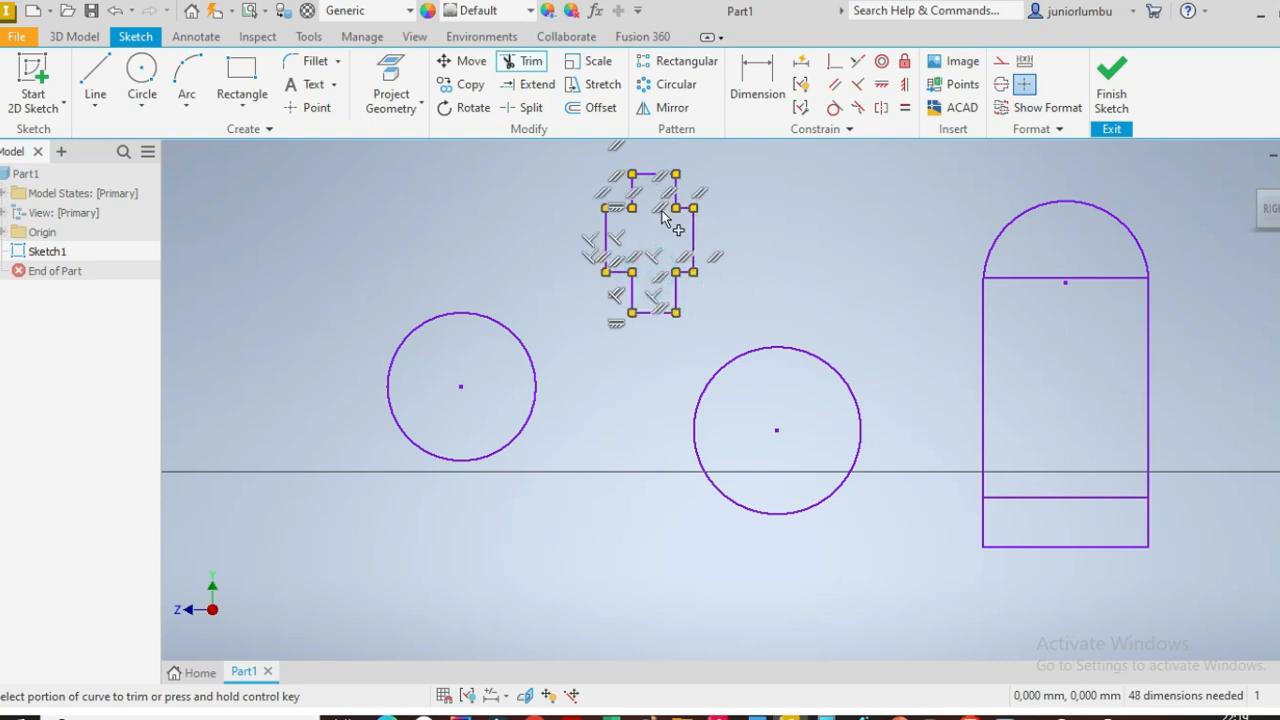
pyautogui.press('Escape')
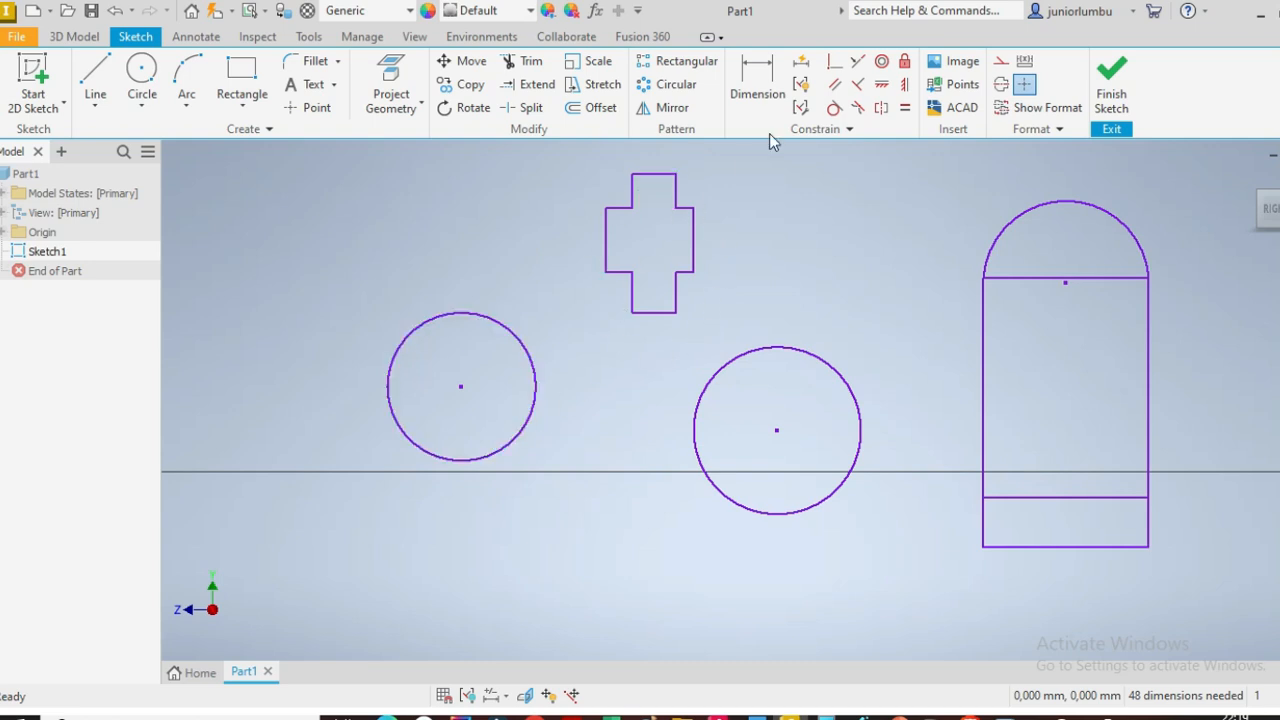
# Dimension the diameter of the circle nearest the tall rectangle and set it to 310 mm
pyautogui.click(752, 78)
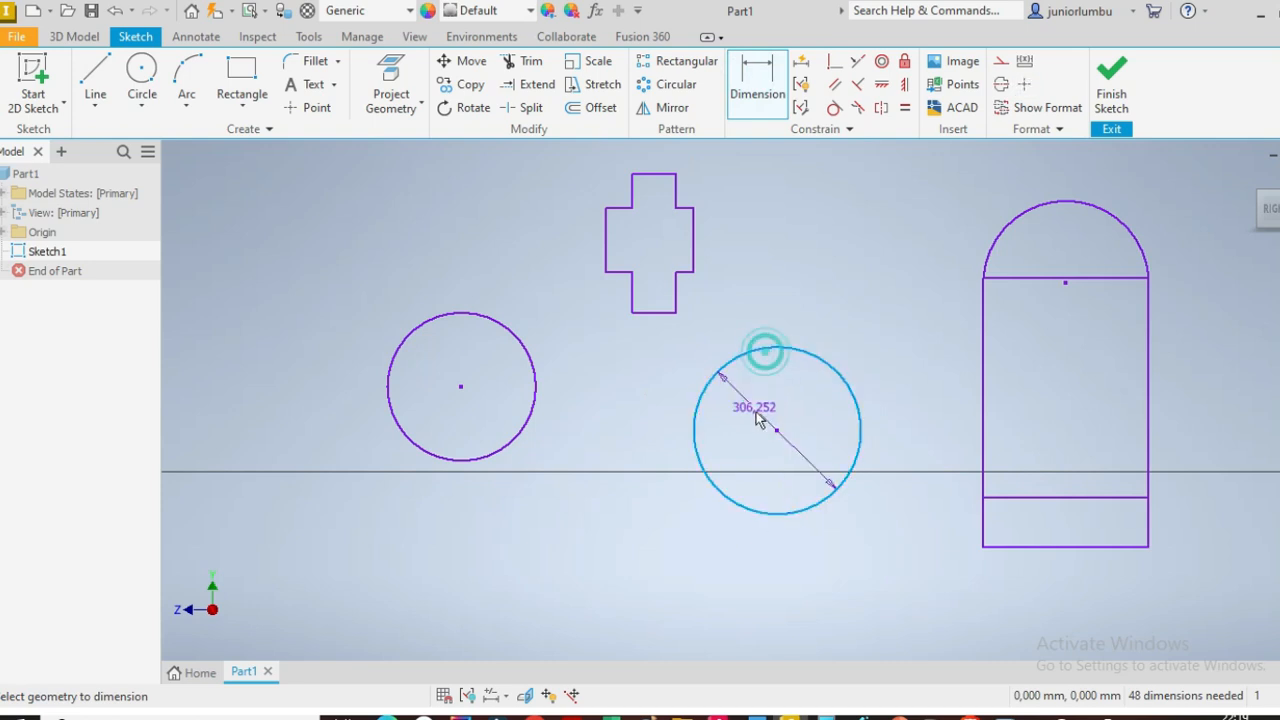
pyautogui.click(756, 419)
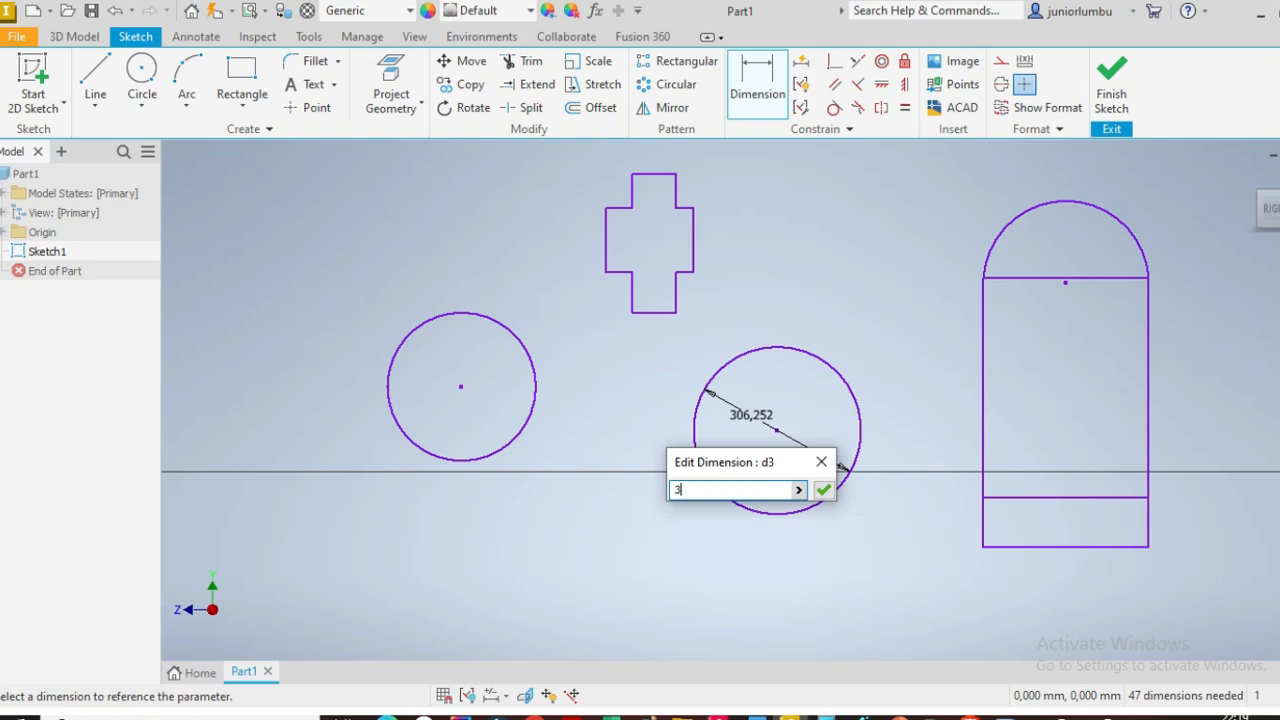
pyautogui.press('Return')
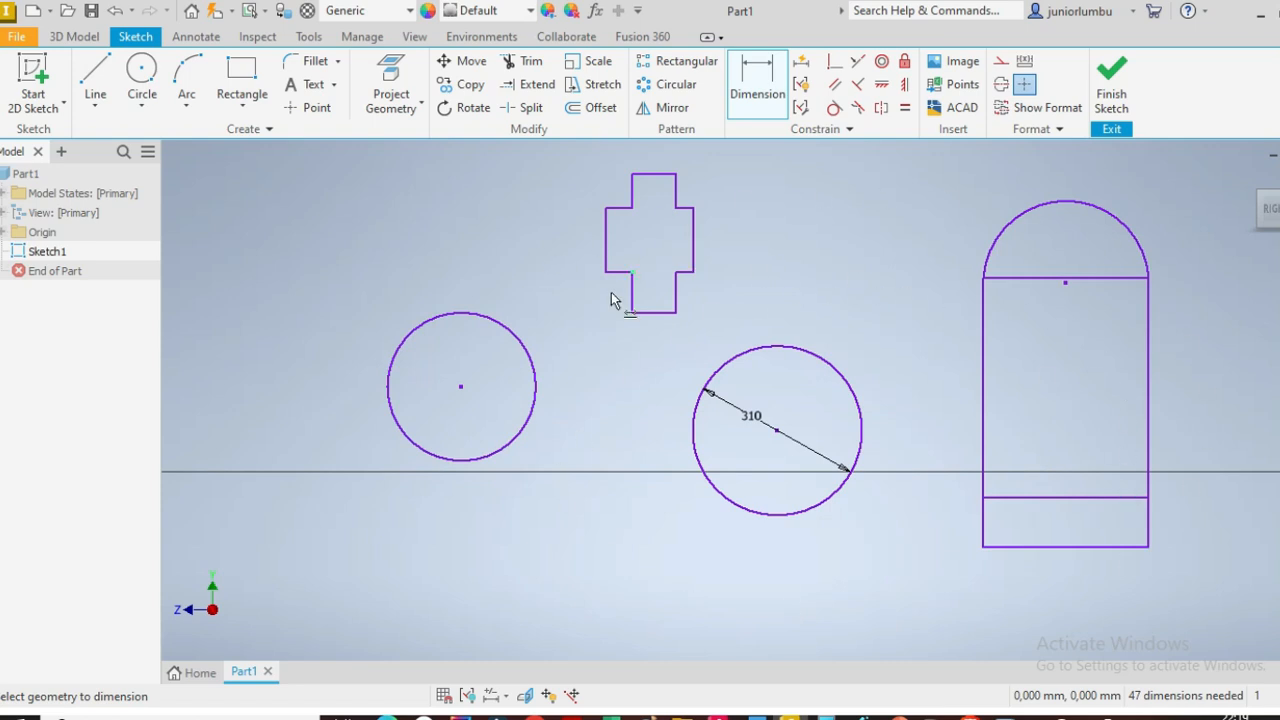
# Draw a vertical line about 854 mm long passing just beside the 310 mm circle's centre and extending beyond the circle at both ends
pyautogui.click(101, 76)
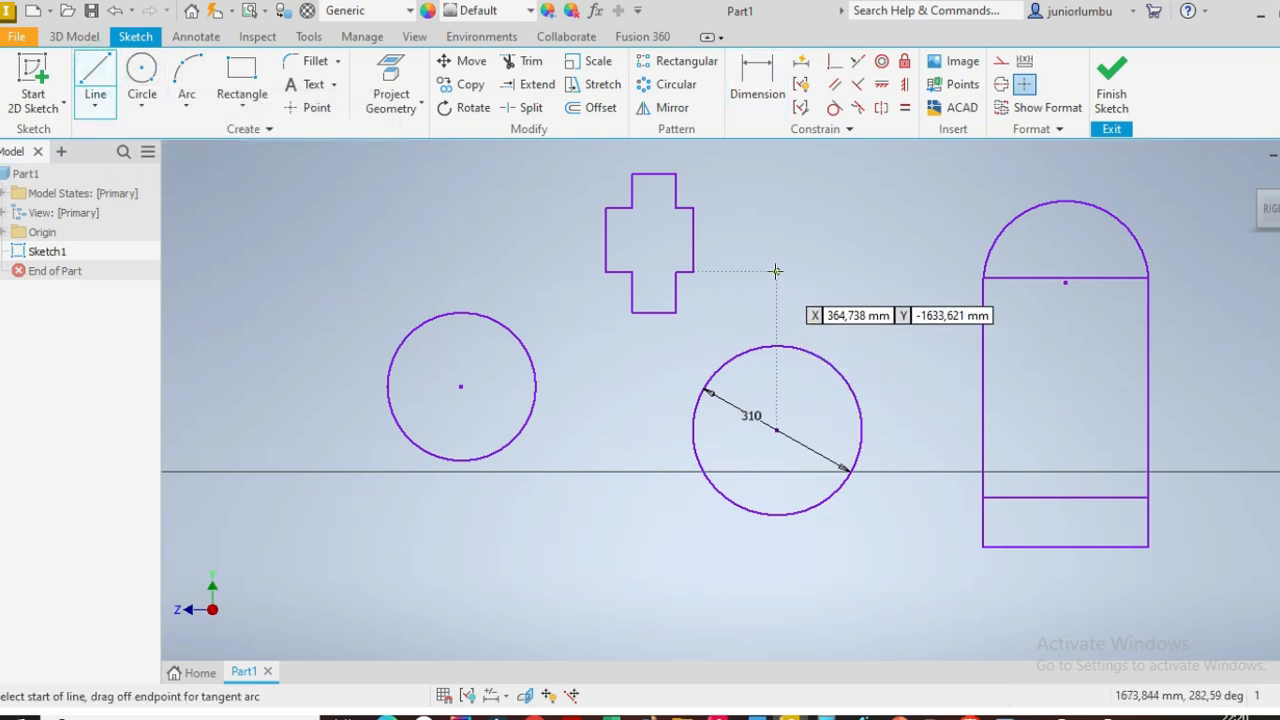
pyautogui.click(782, 186)
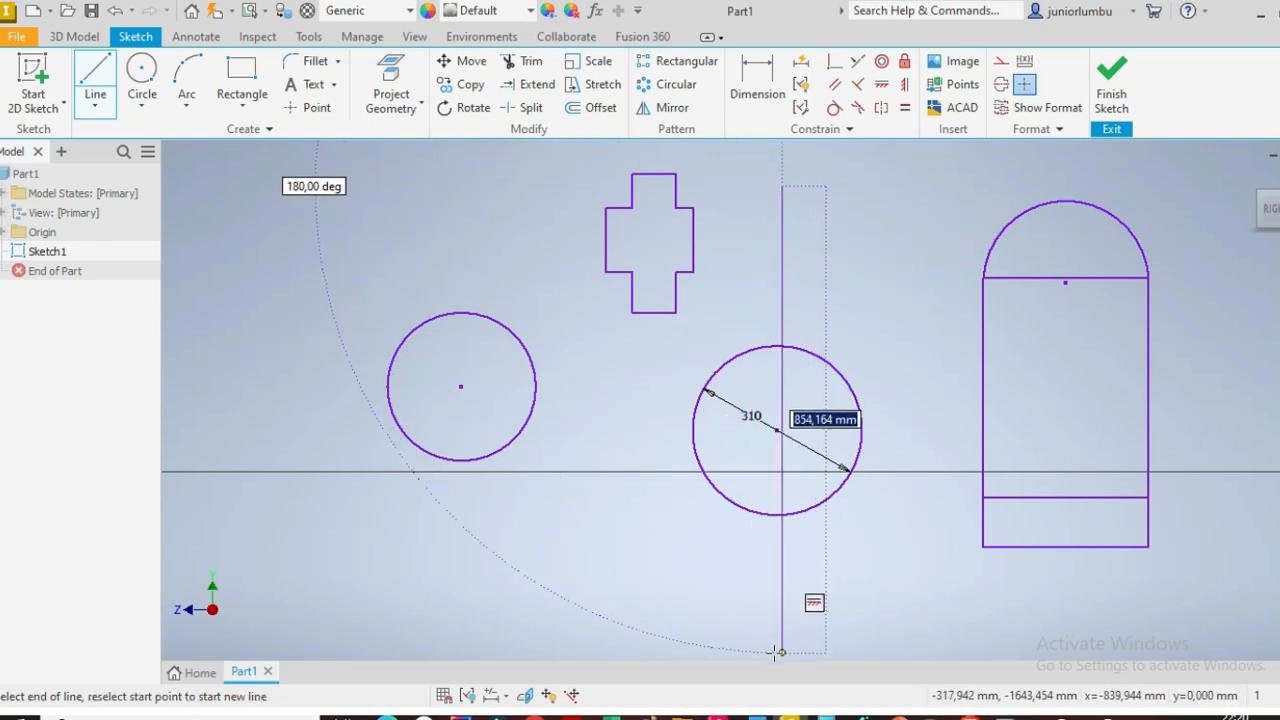
pyautogui.click(781, 652)
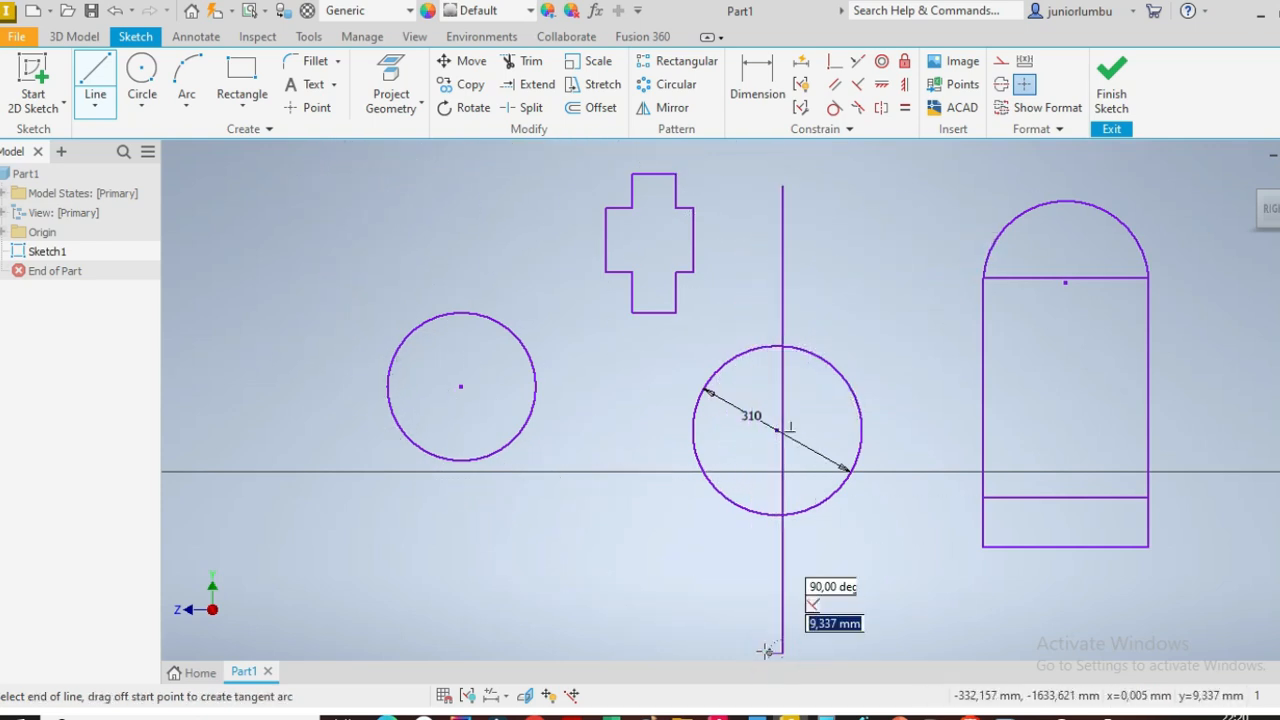
# Apply a coincident constraint between the vertical line and the 310 mm circle's centre point
pyautogui.click(835, 61)
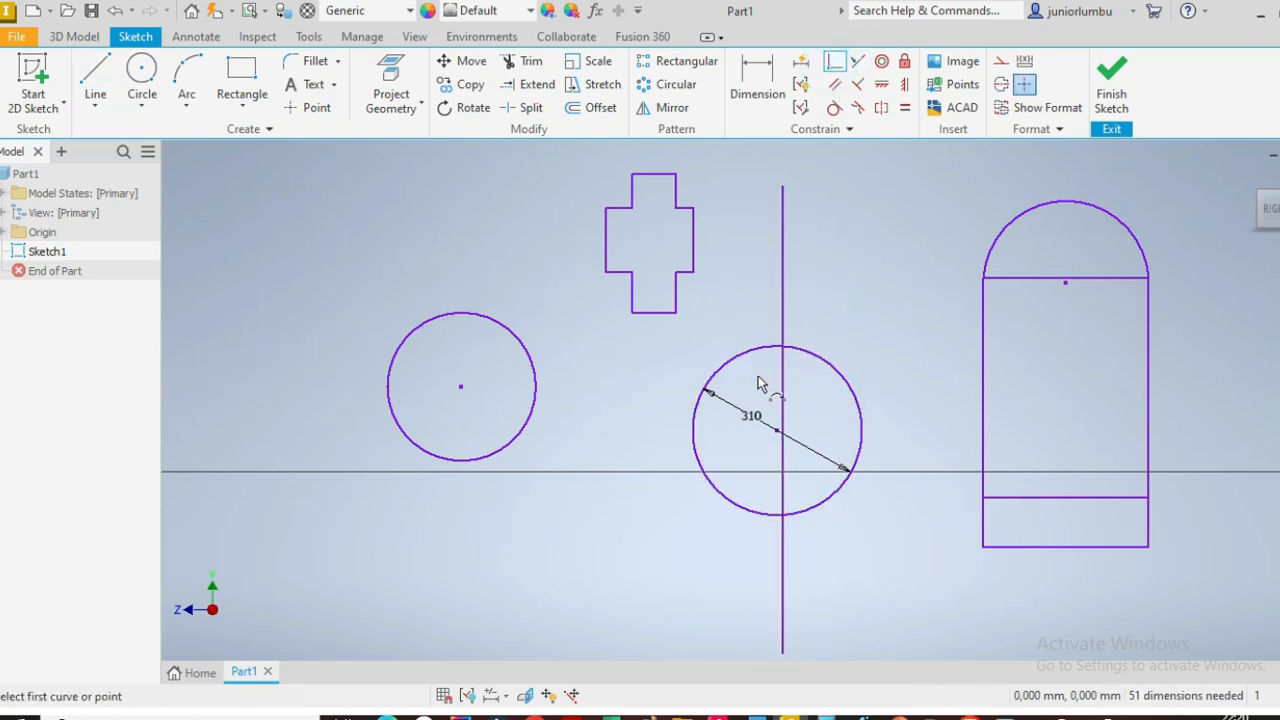
pyautogui.click(781, 296)
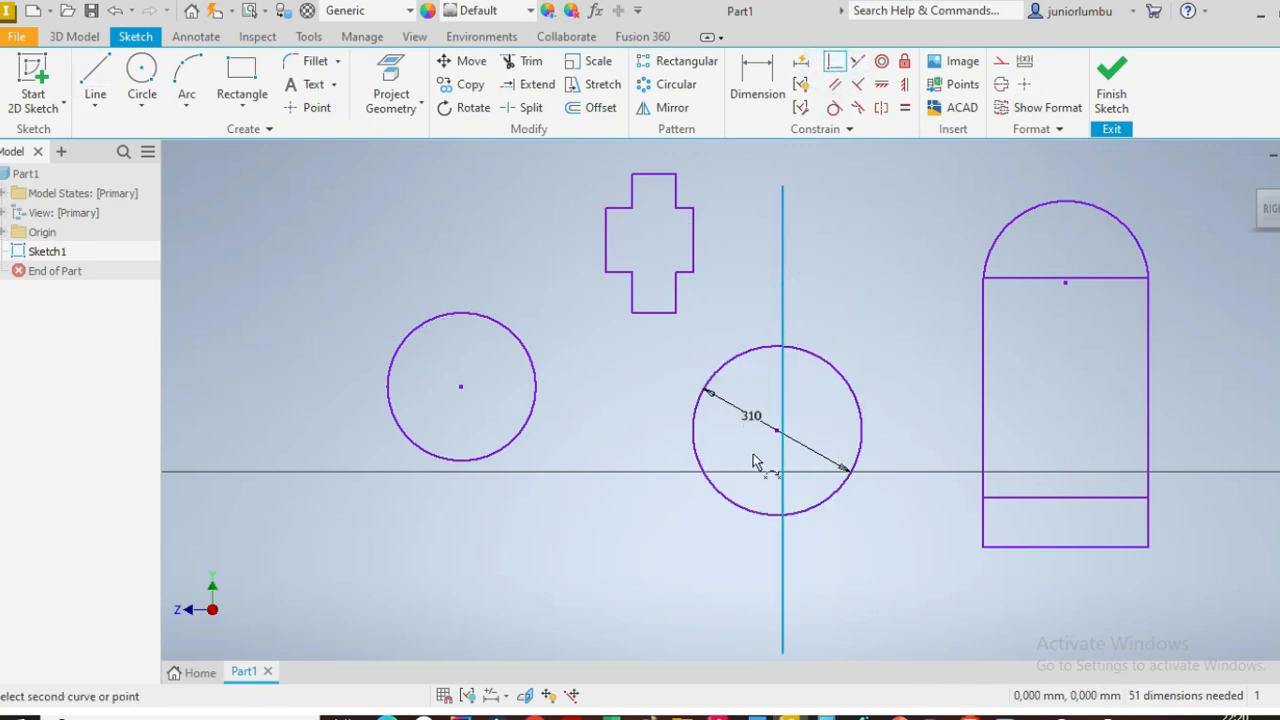
pyautogui.click(779, 433)
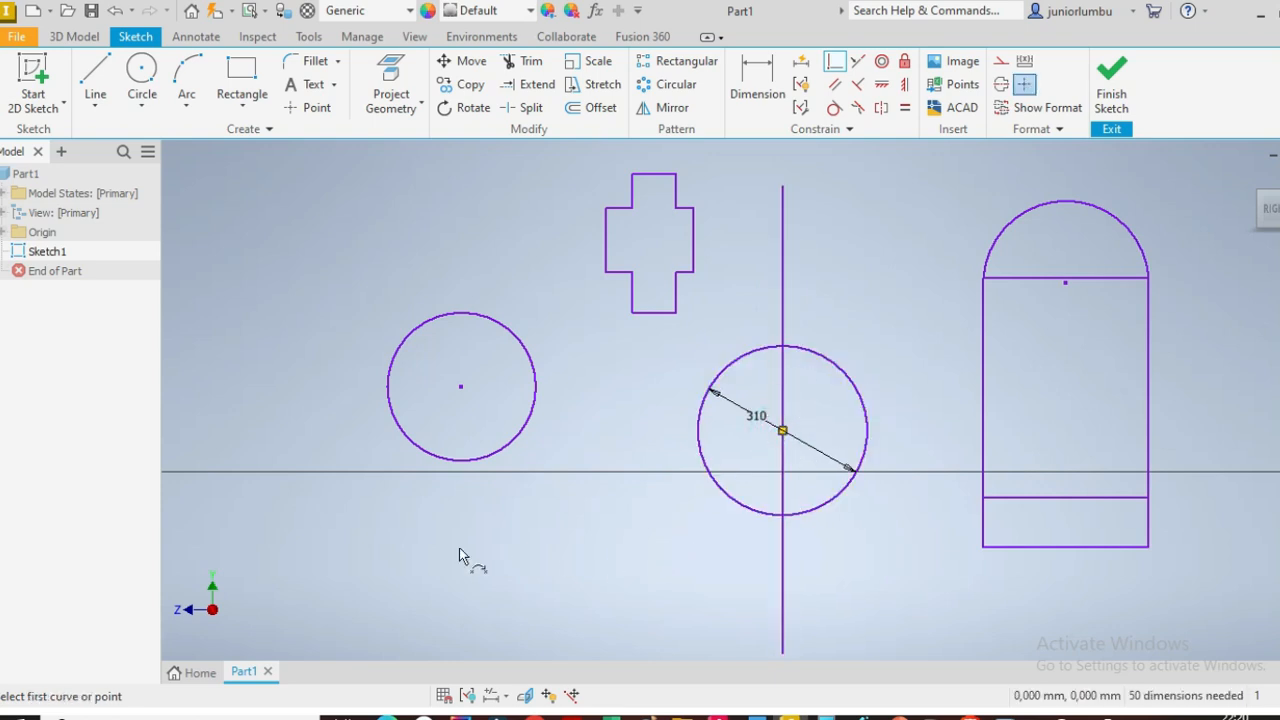
# Draw a three-point half-circle arc above the 310 mm circle, both ends on the vertical line and bulging toward the tall rectangle, and finish the sketch
pyautogui.click(93, 70)
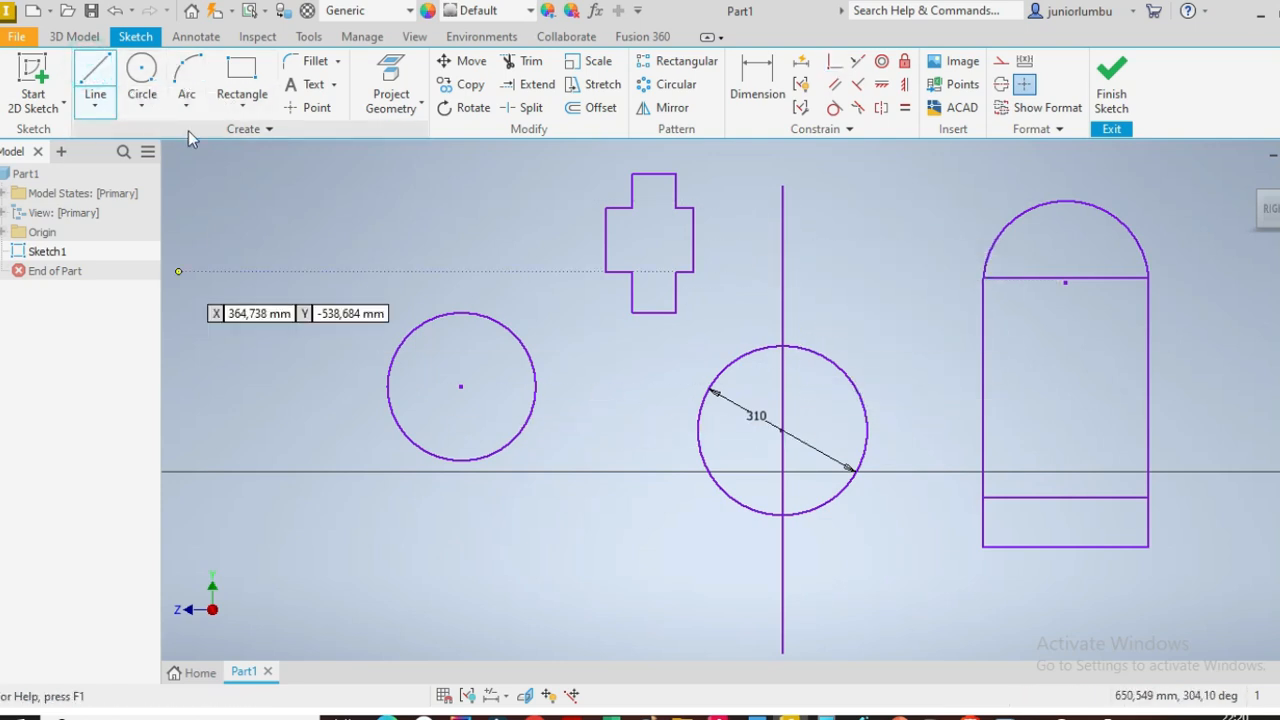
pyautogui.click(186, 72)
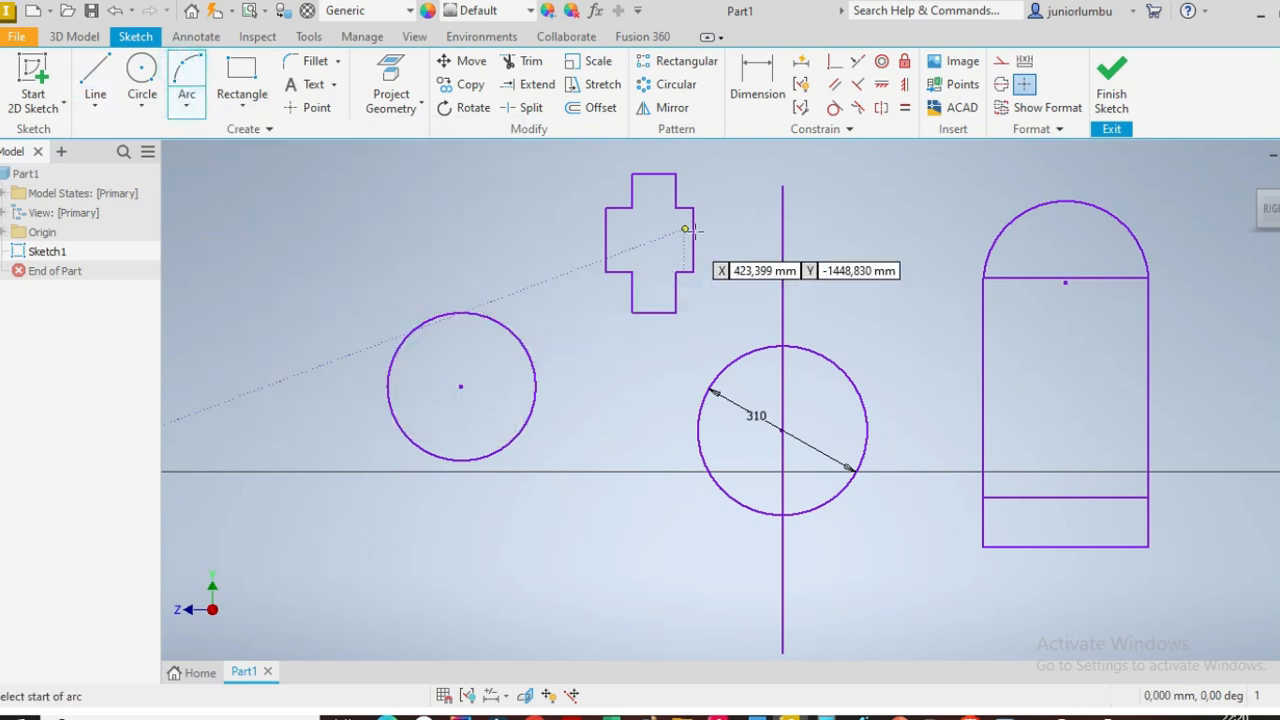
pyautogui.click(782, 222)
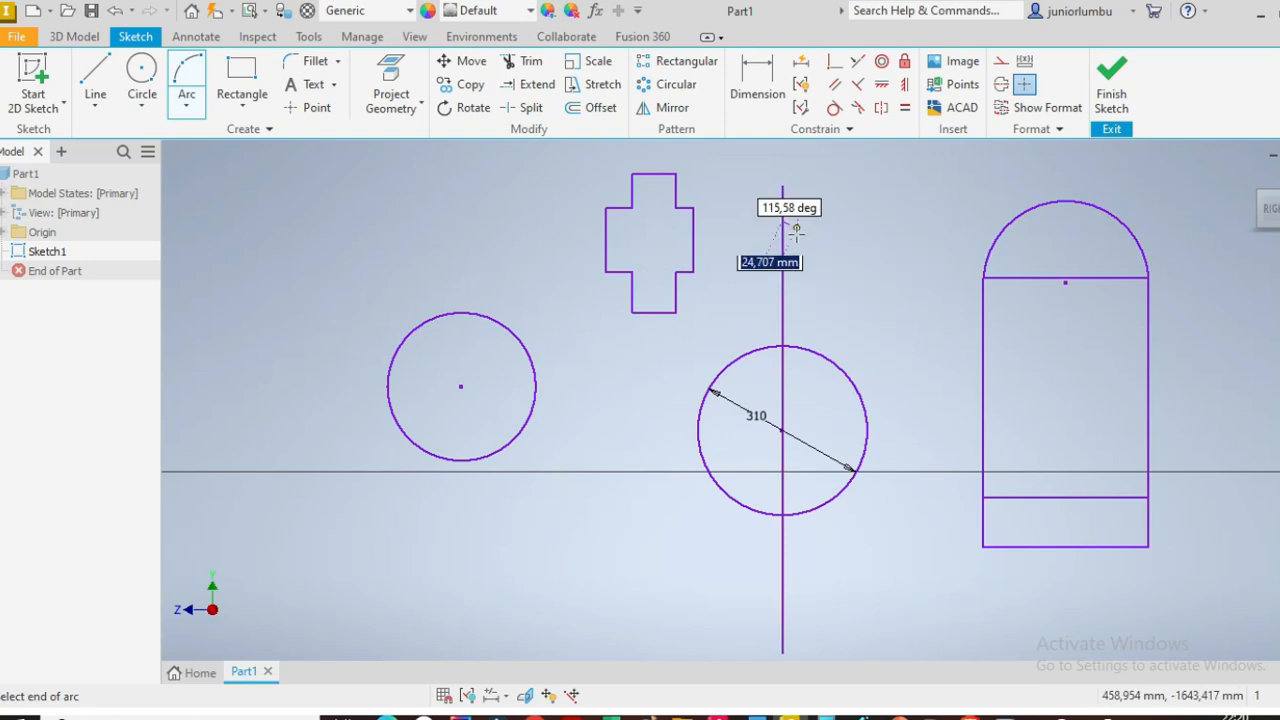
pyautogui.click(782, 318)
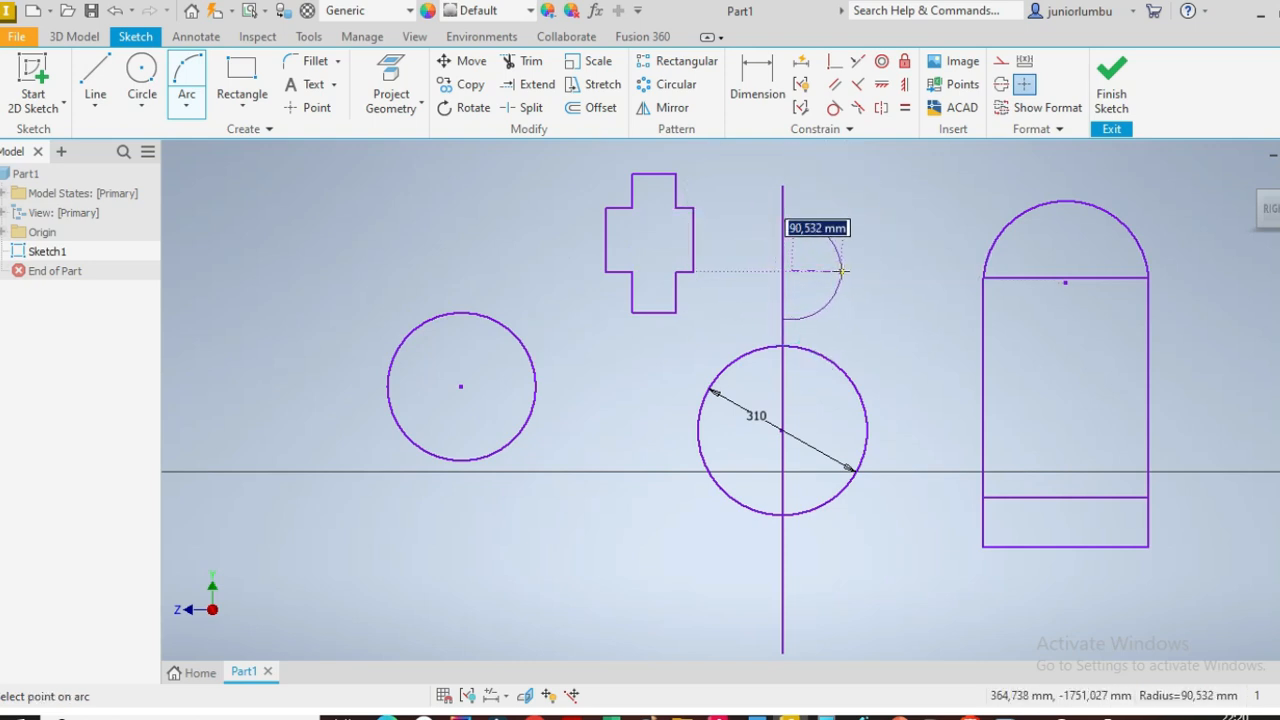
pyautogui.click(832, 270)
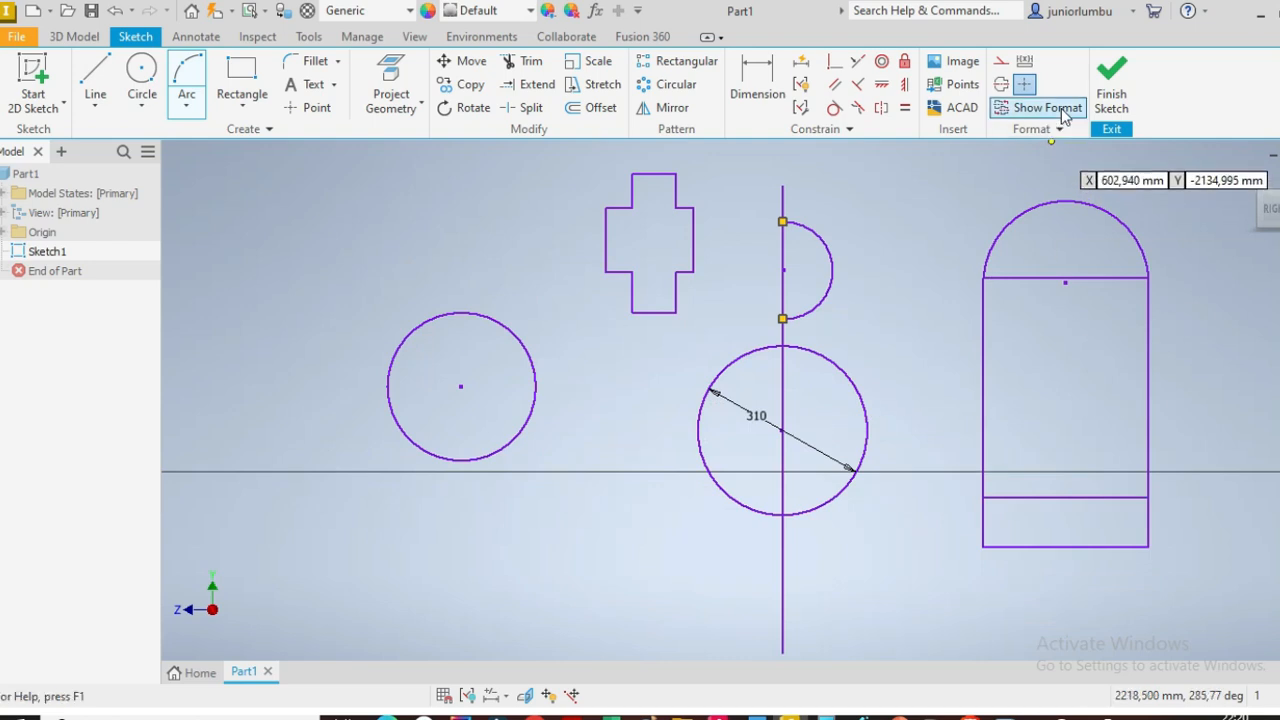
pyautogui.click(1114, 88)
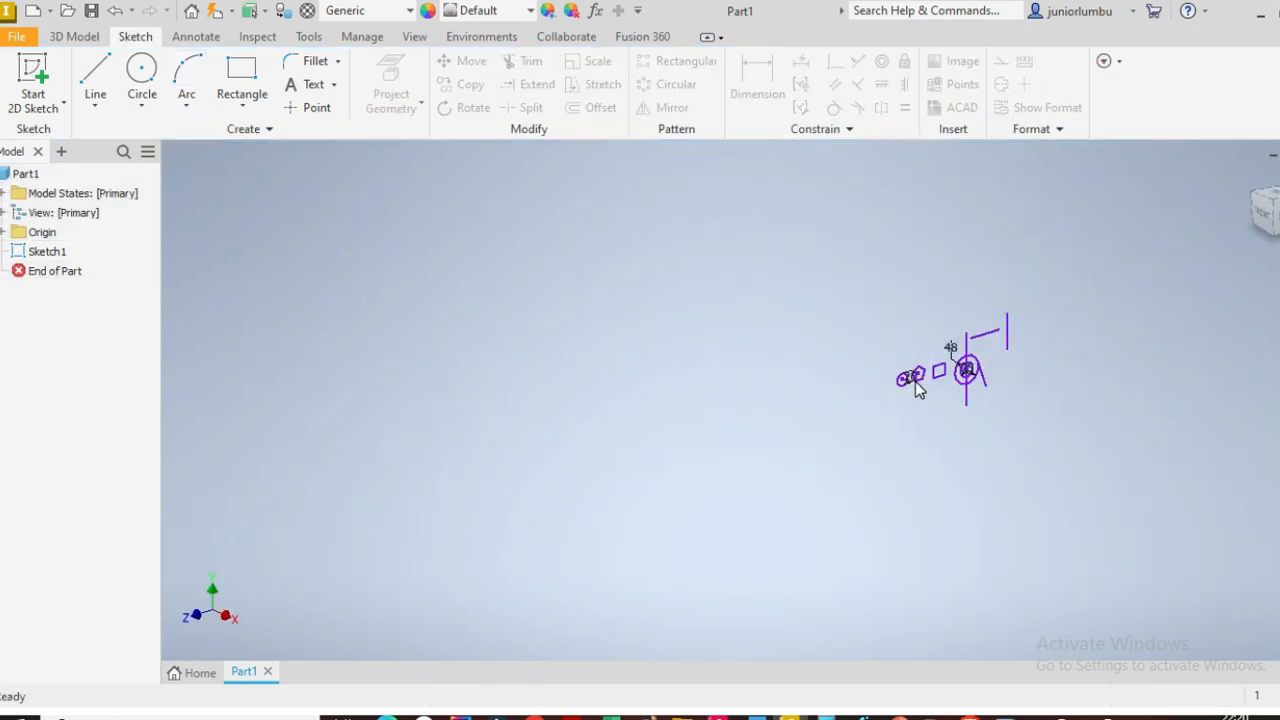
# Extrude the cross-shaped profile 25 mm as a new solid body
pyautogui.scroll(5, 1106, 366)
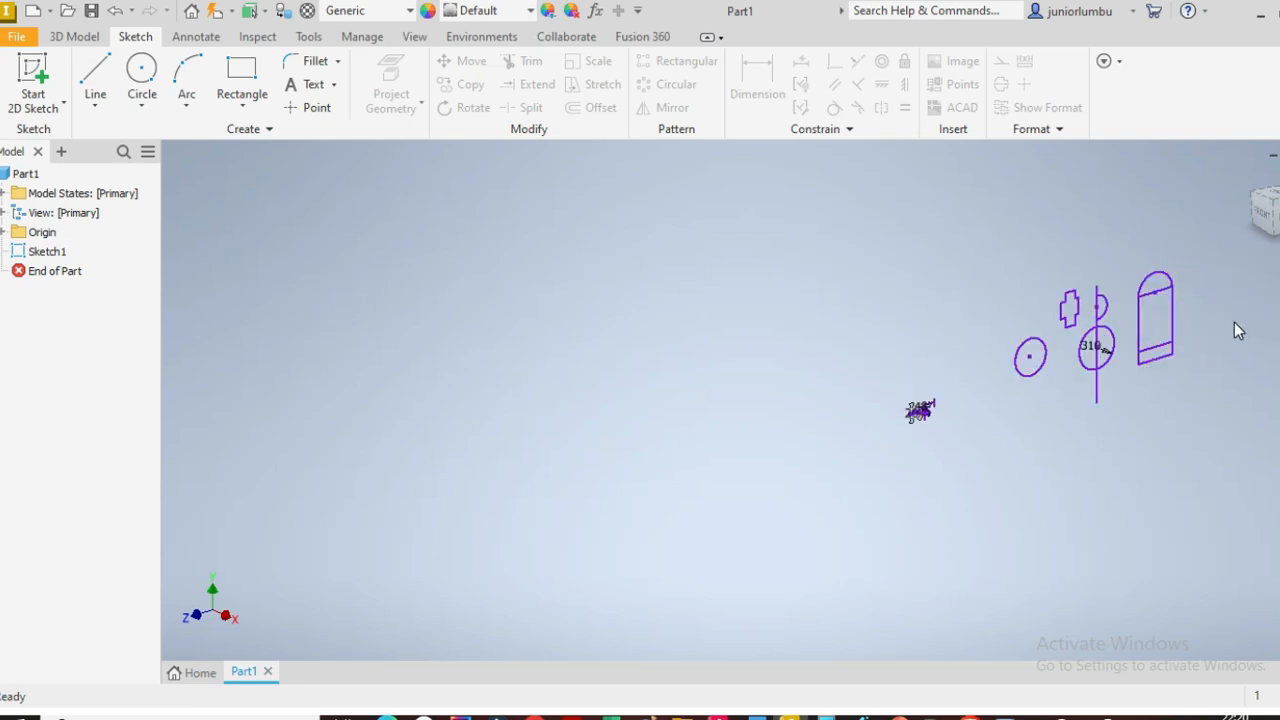
pyautogui.scroll(3, 1225, 290)
pyautogui.scroll(-2, 1030, 500)
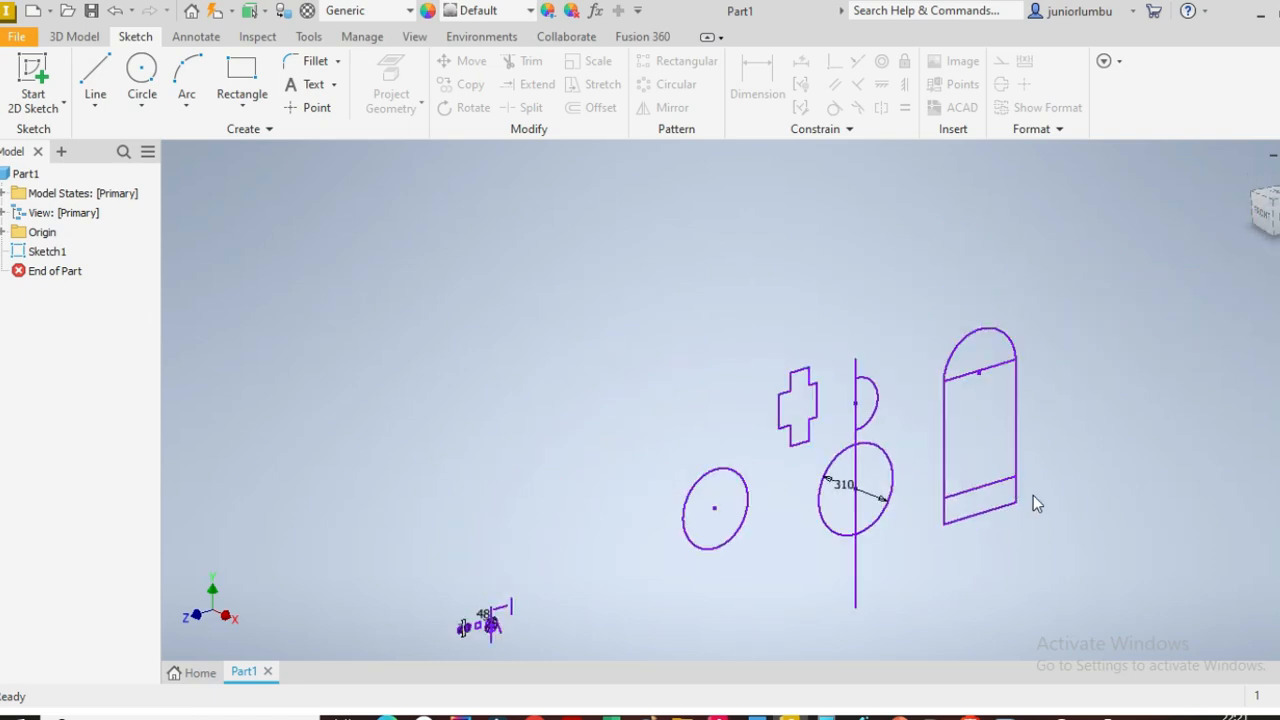
pyautogui.scroll(3, 1028, 508)
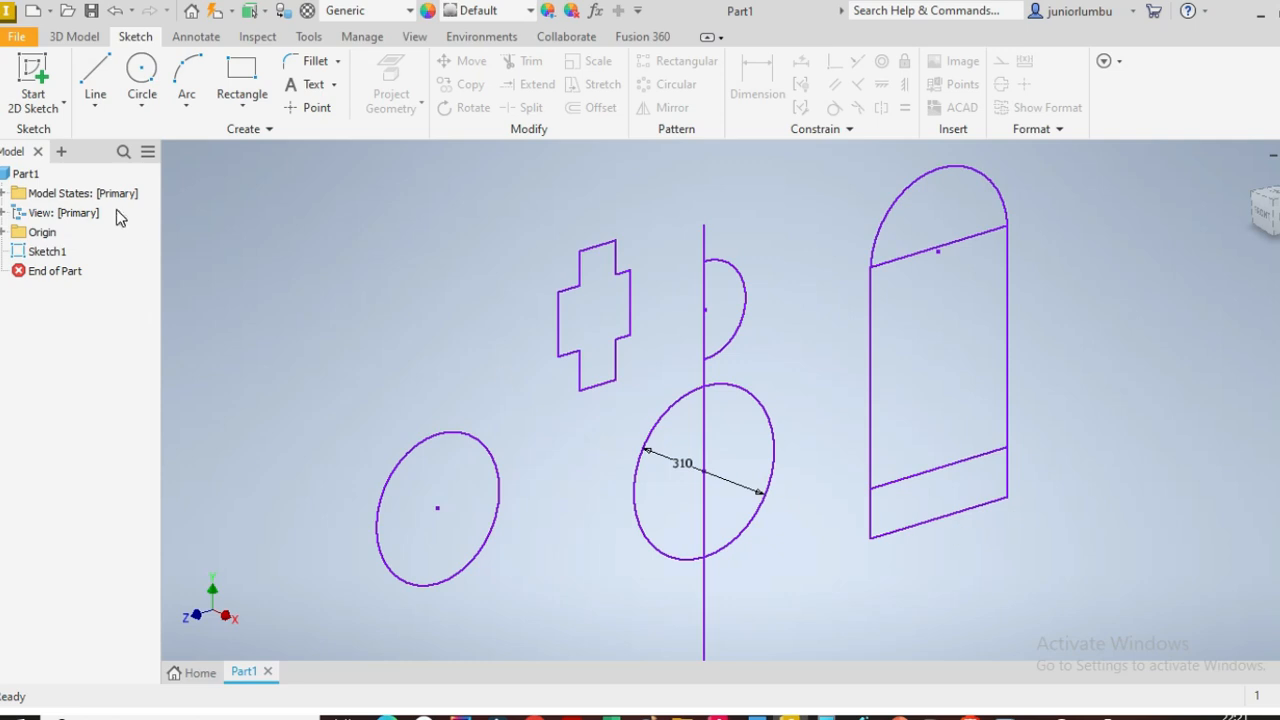
pyautogui.click(76, 37)
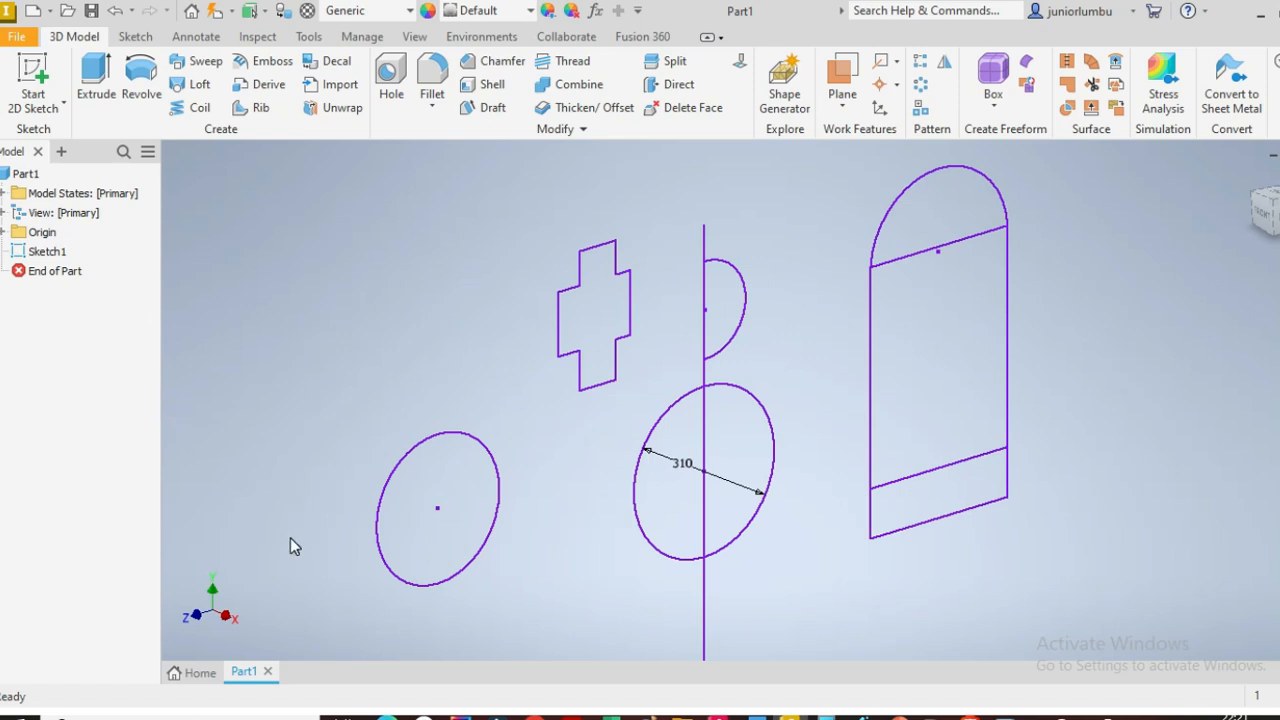
pyautogui.click(96, 80)
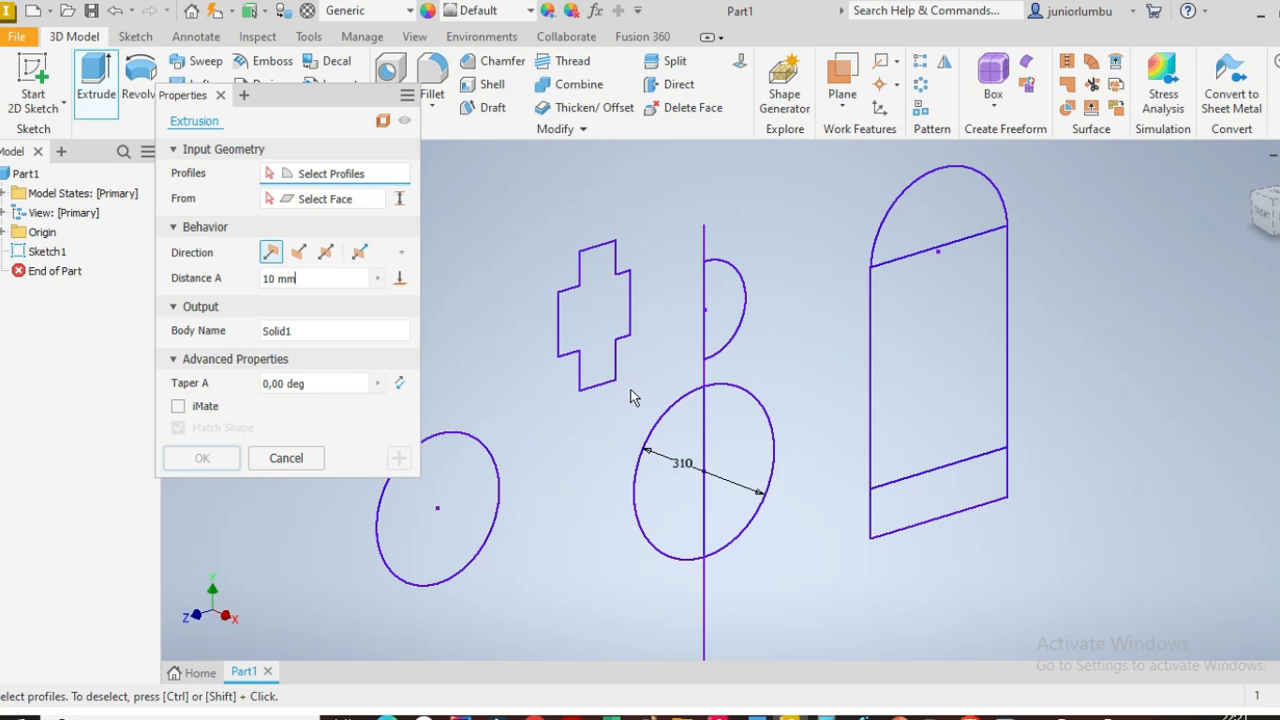
pyautogui.click(601, 314)
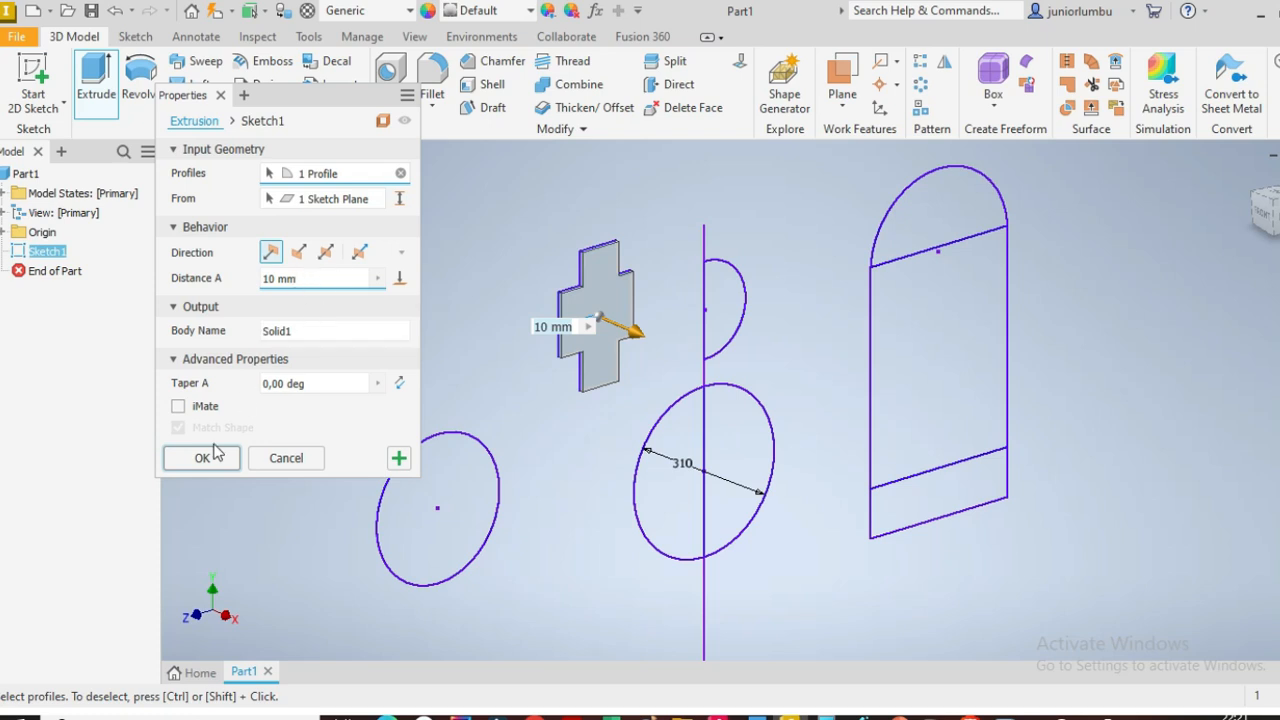
pyautogui.click(319, 285)
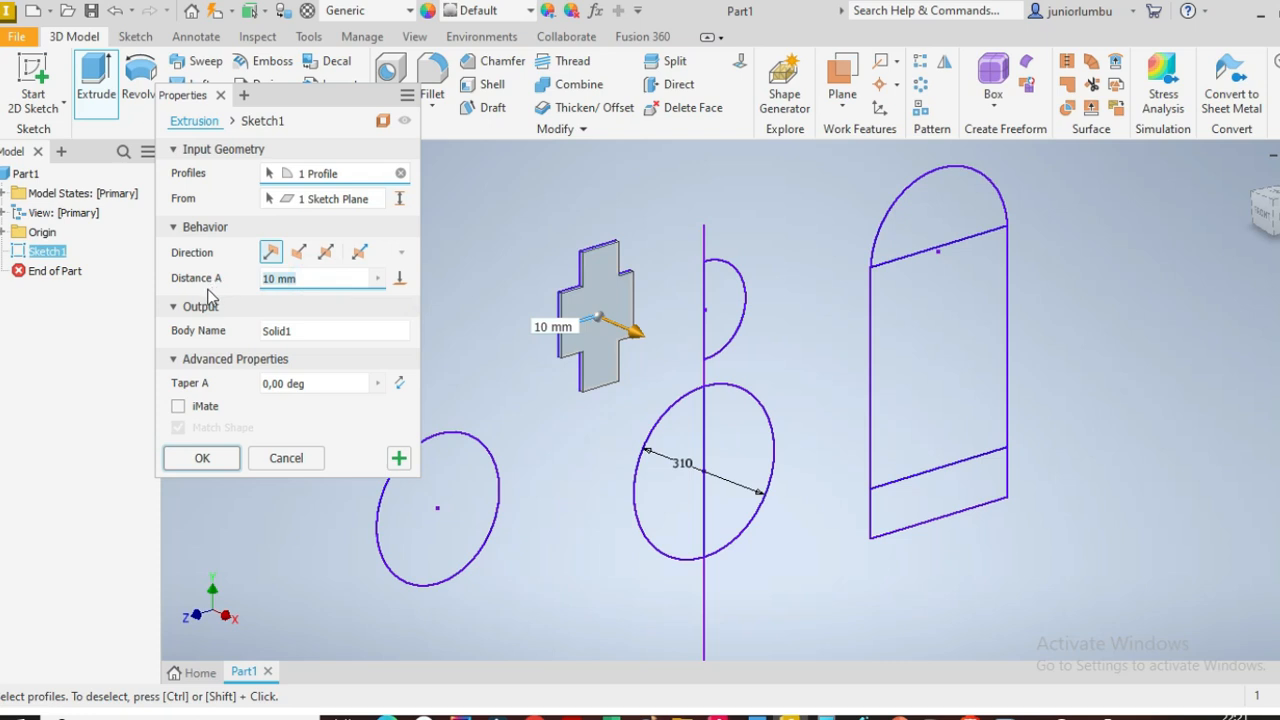
pyautogui.write('2')
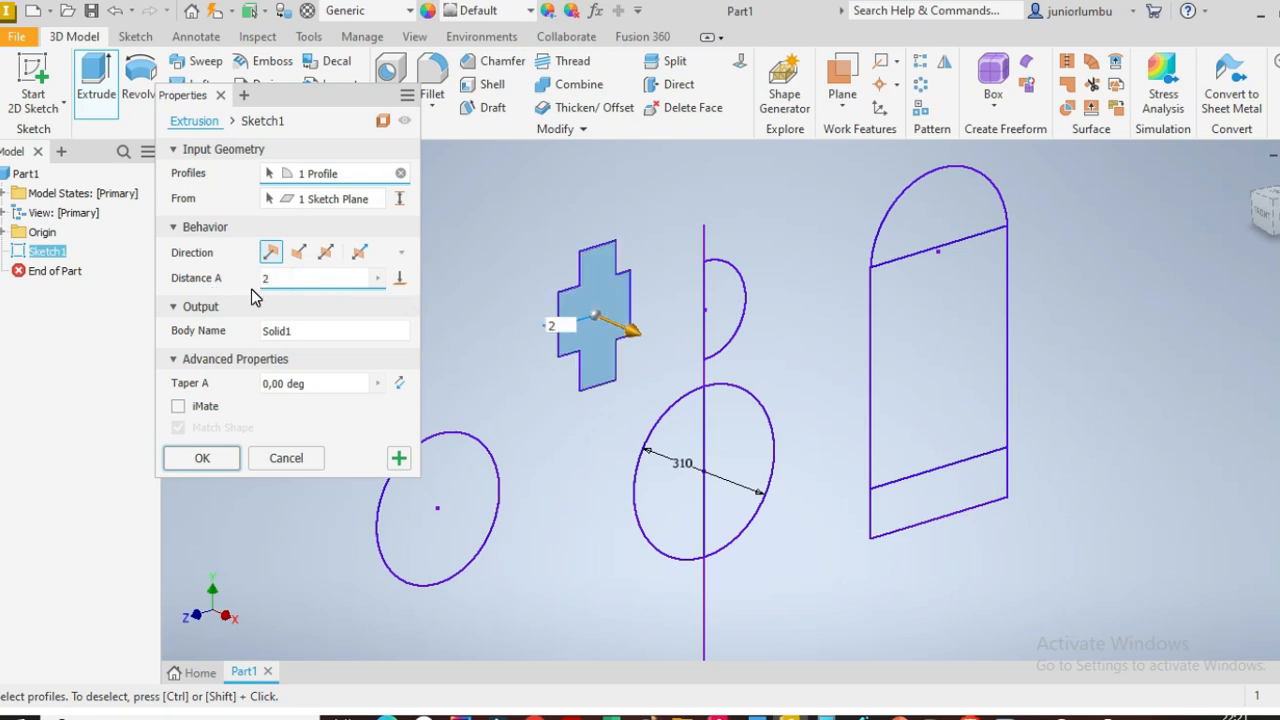
pyautogui.write('5')
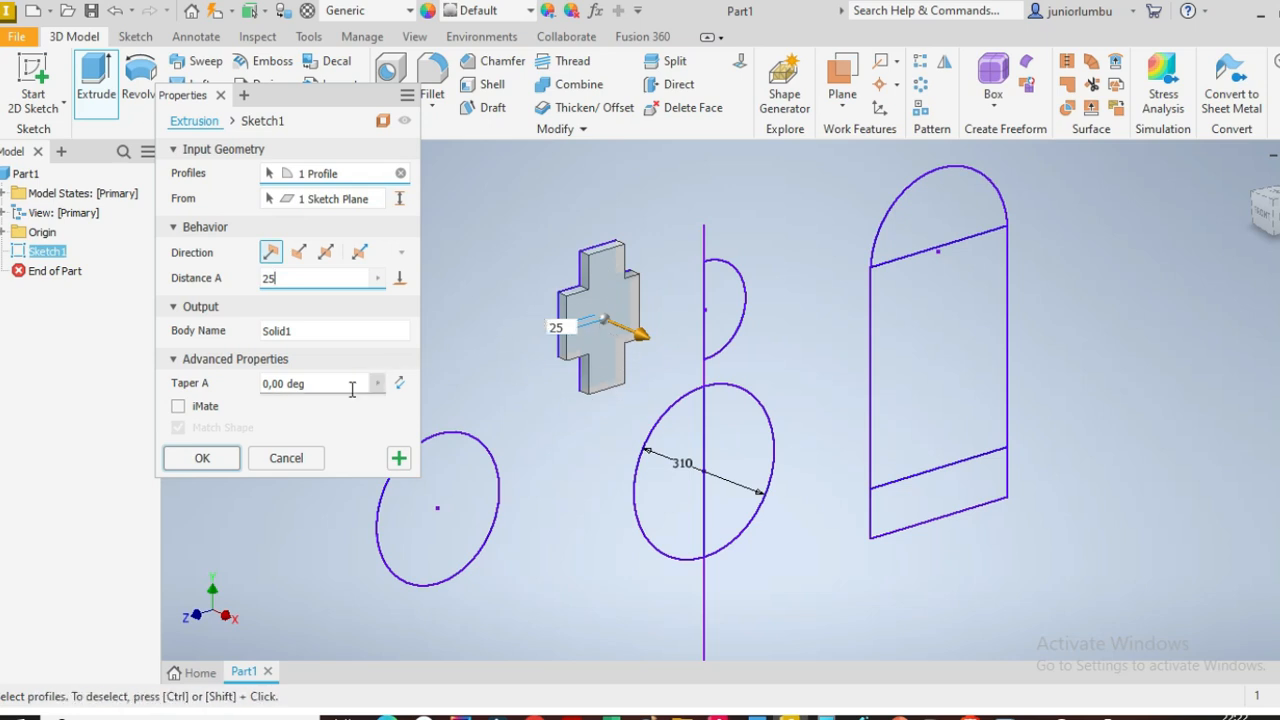
pyautogui.click(203, 458)
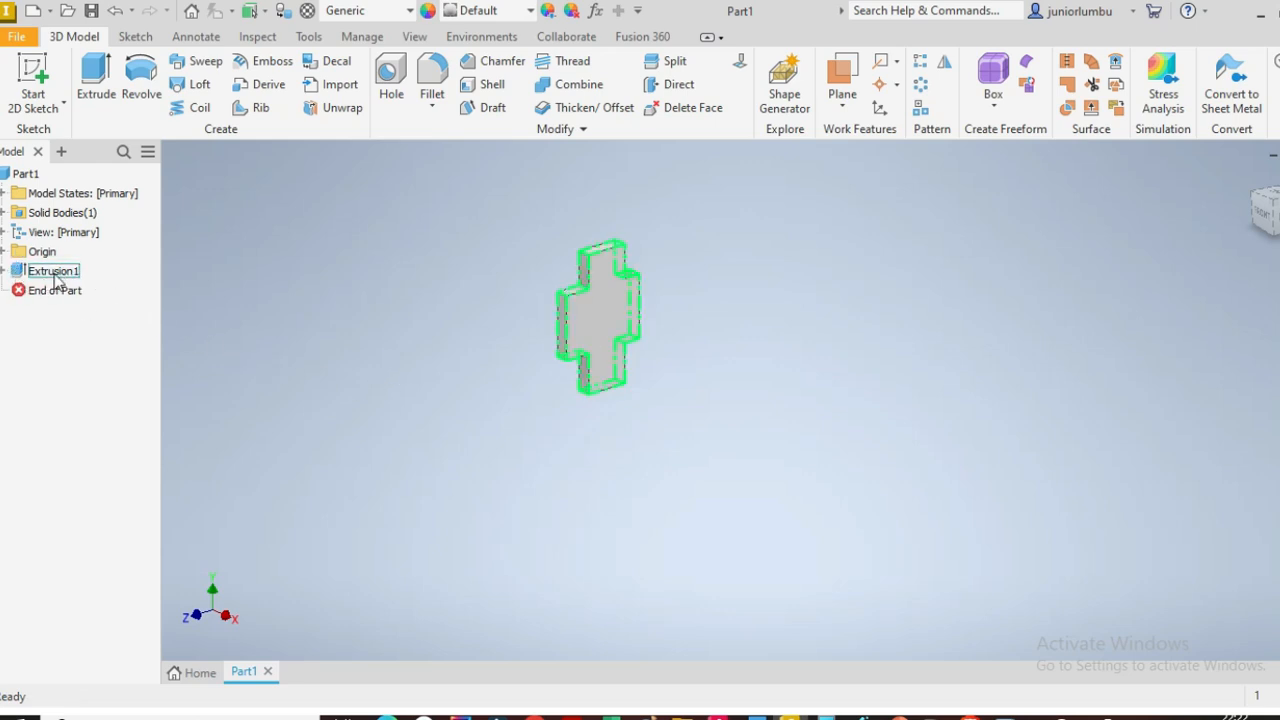
# Turn on the visibility of Sketch1, consumed by Extrusion1, for reuse of its remaining profiles
pyautogui.click(4, 271)
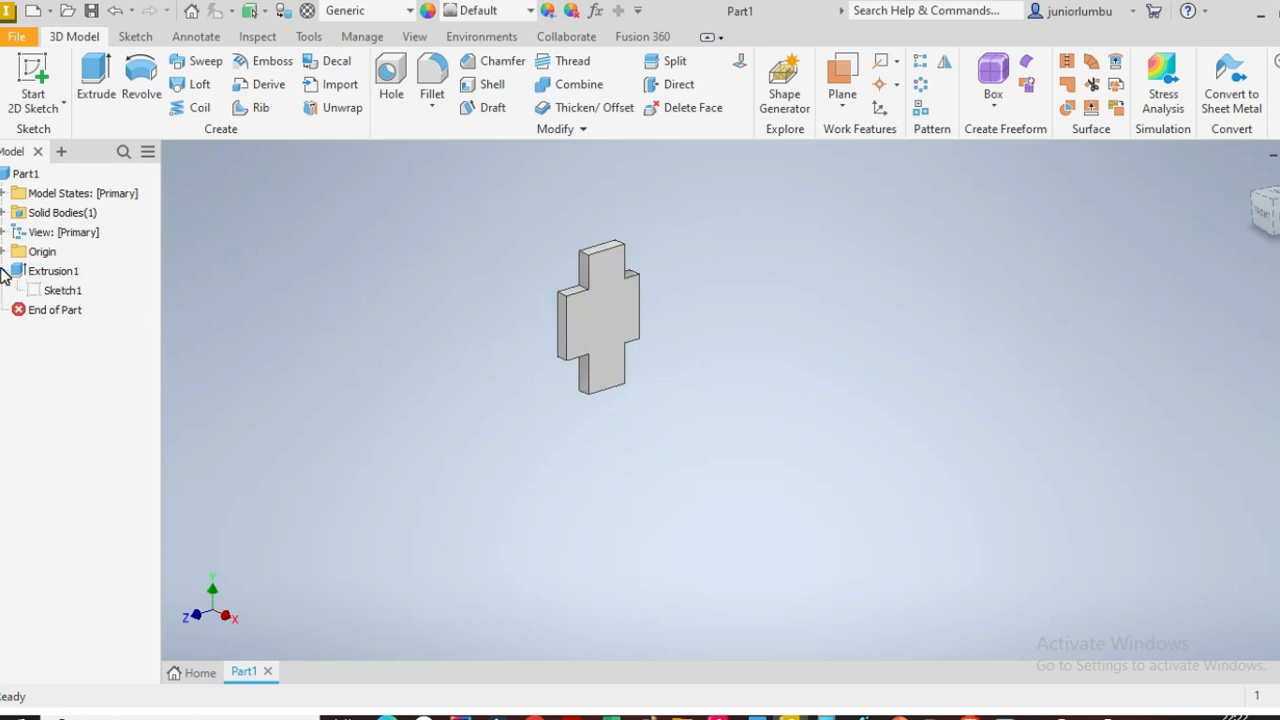
pyautogui.rightClick(64, 290)
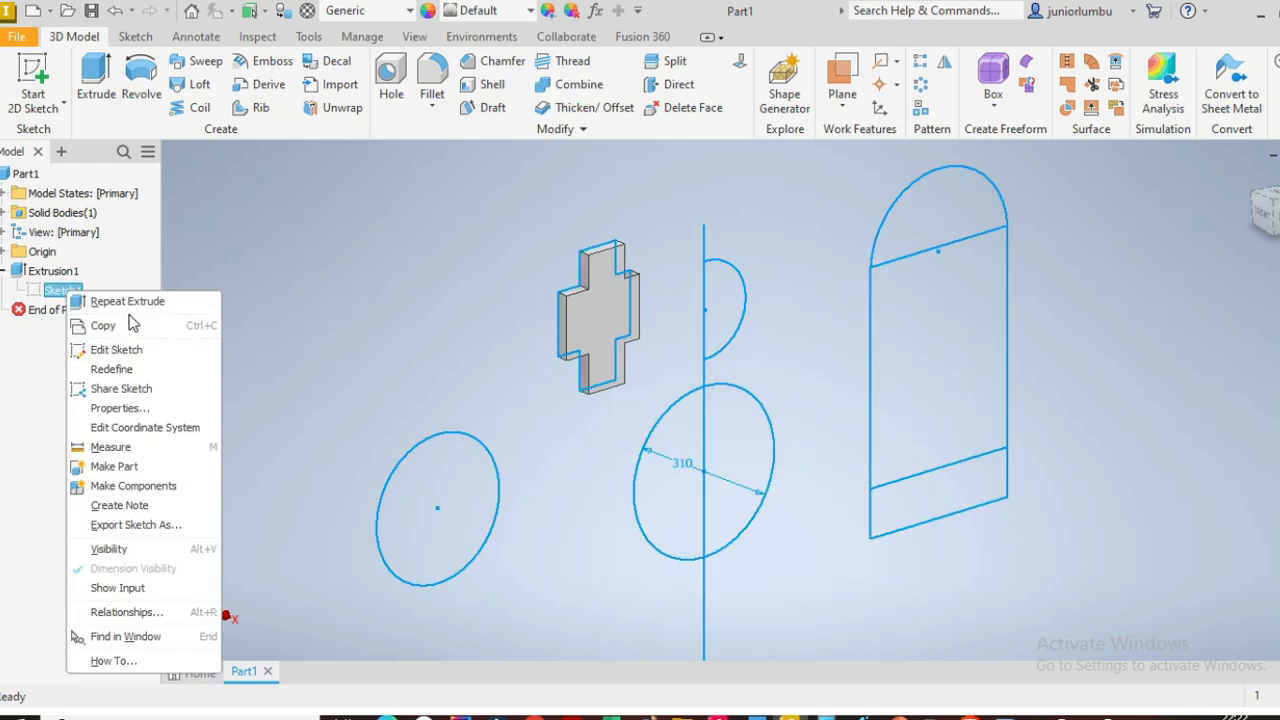
pyautogui.click(109, 552)
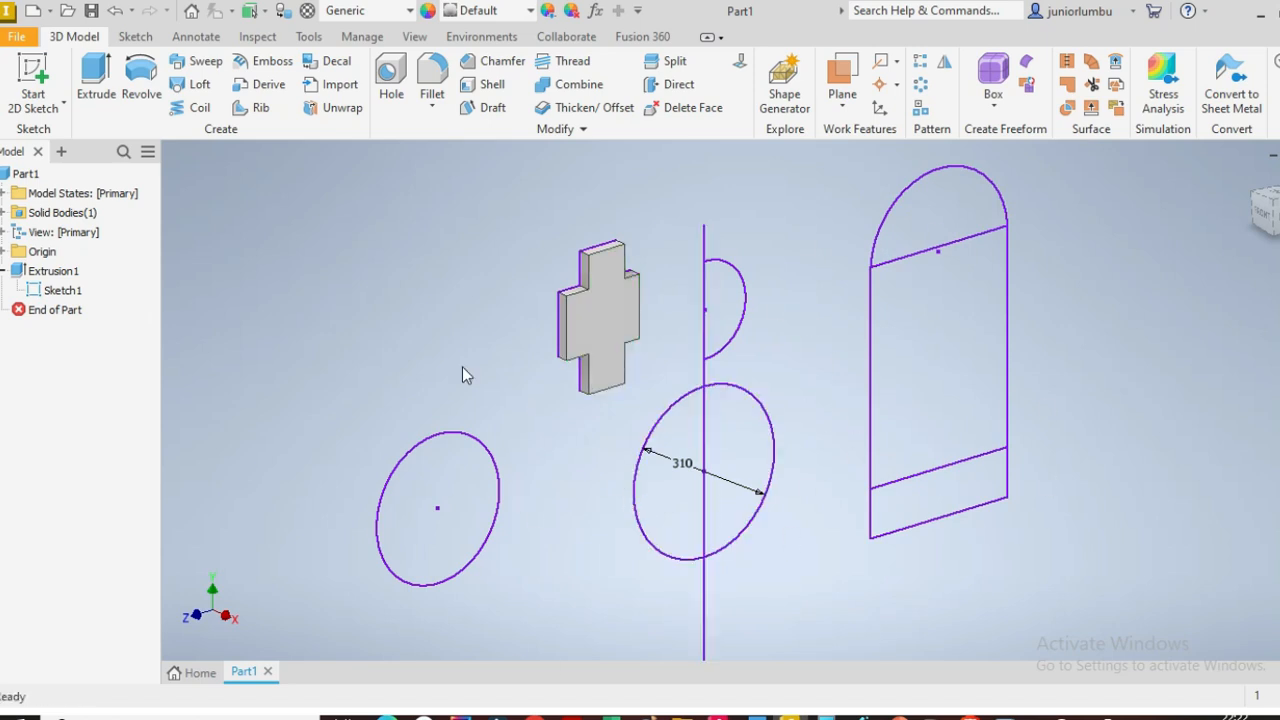
# Extrude the circle without a dimension 50 mm with the Join option, keeping the Extrude command active for another profile
pyautogui.click(96, 84)
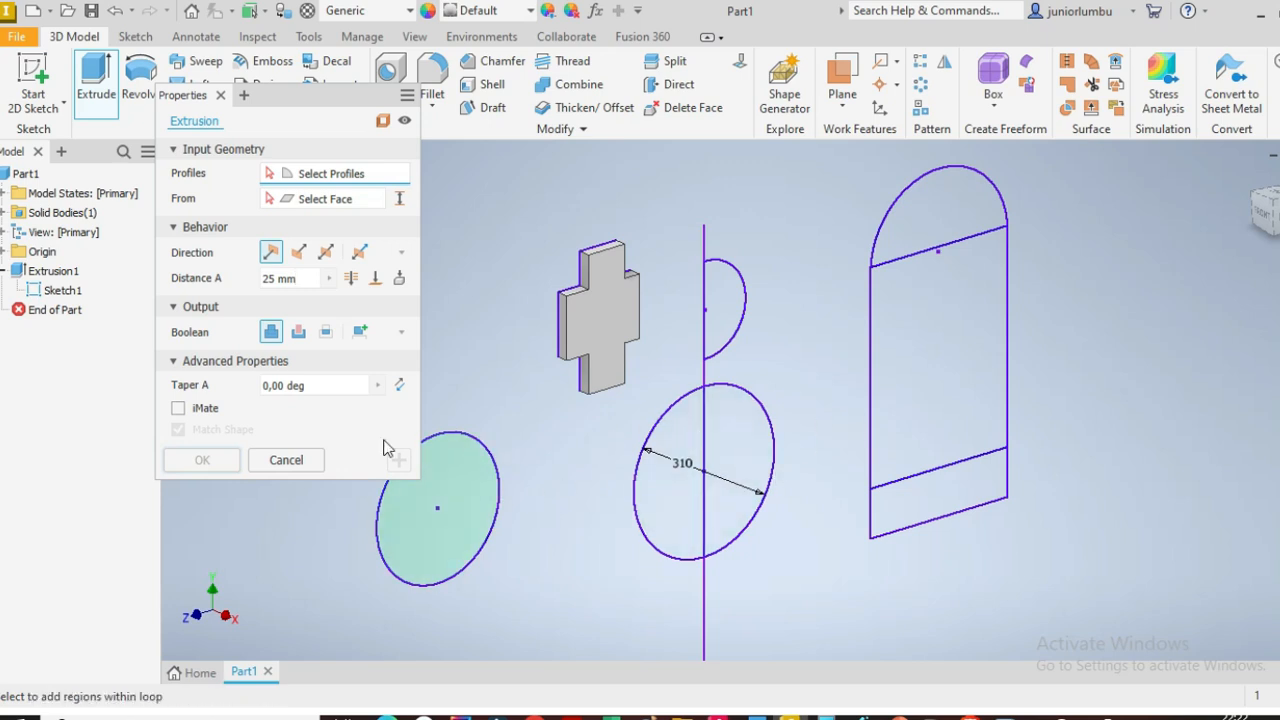
pyautogui.click(465, 478)
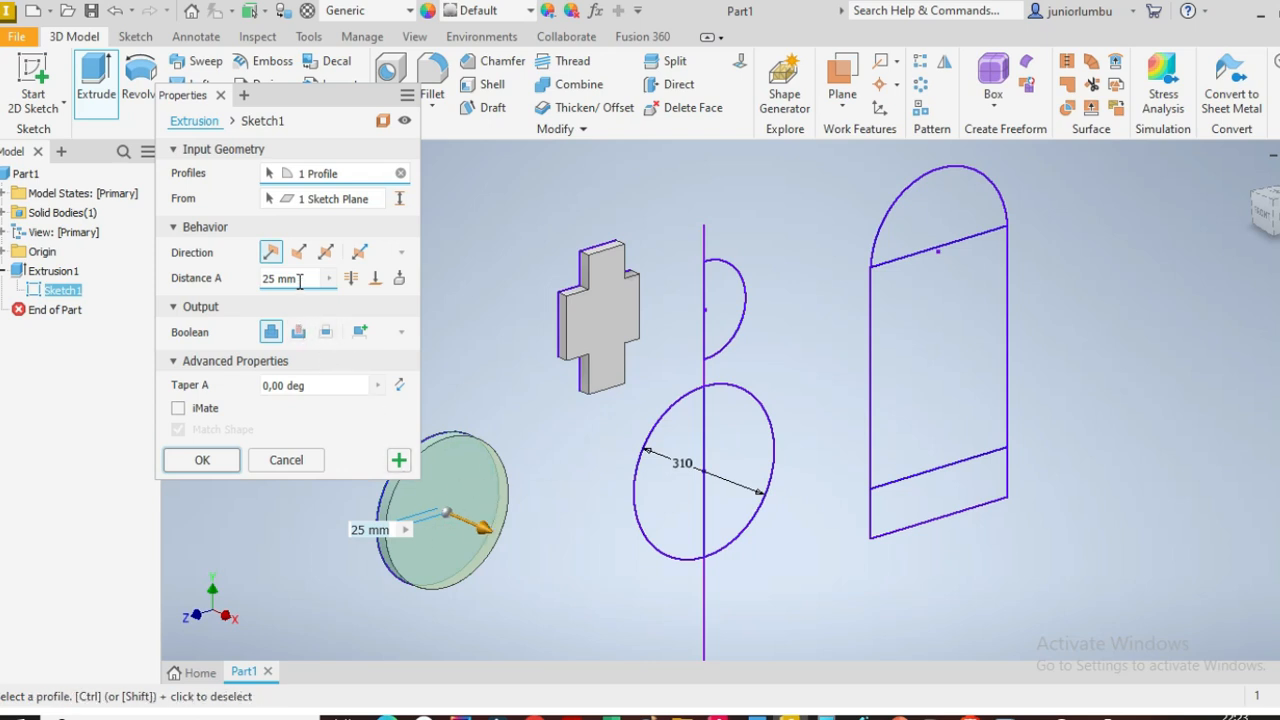
pyautogui.click(303, 278)
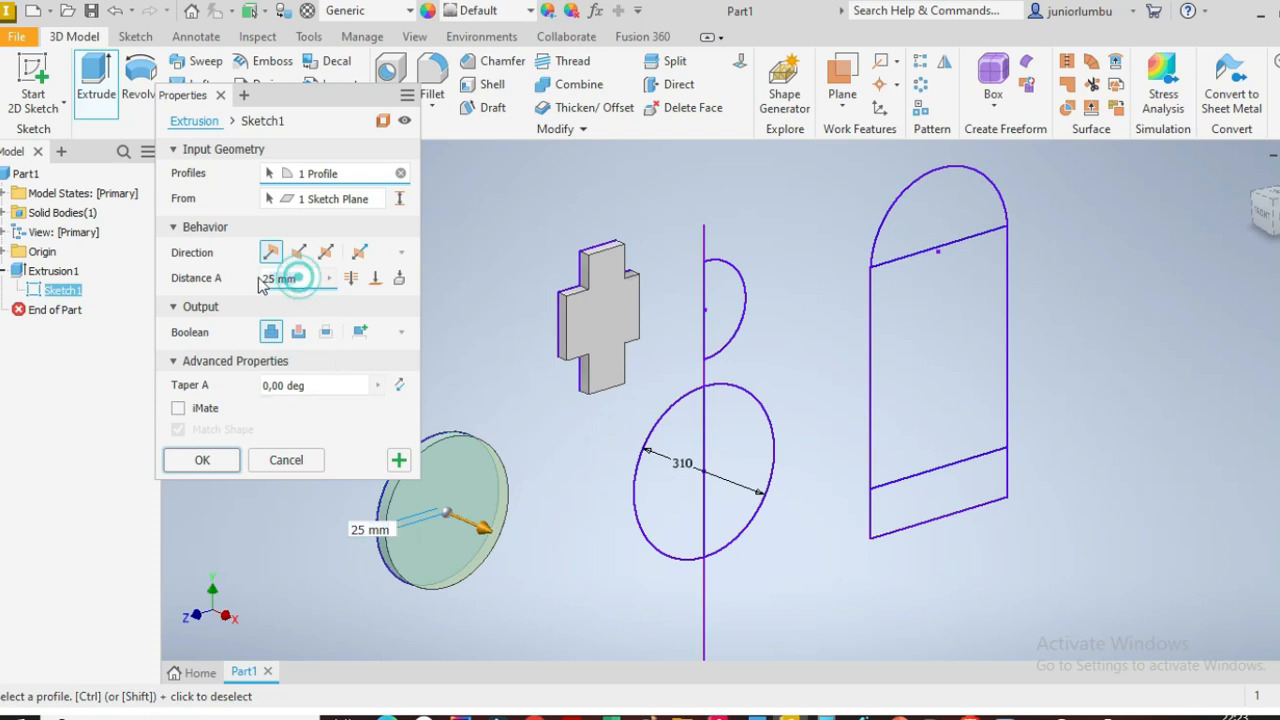
pyautogui.write('5')
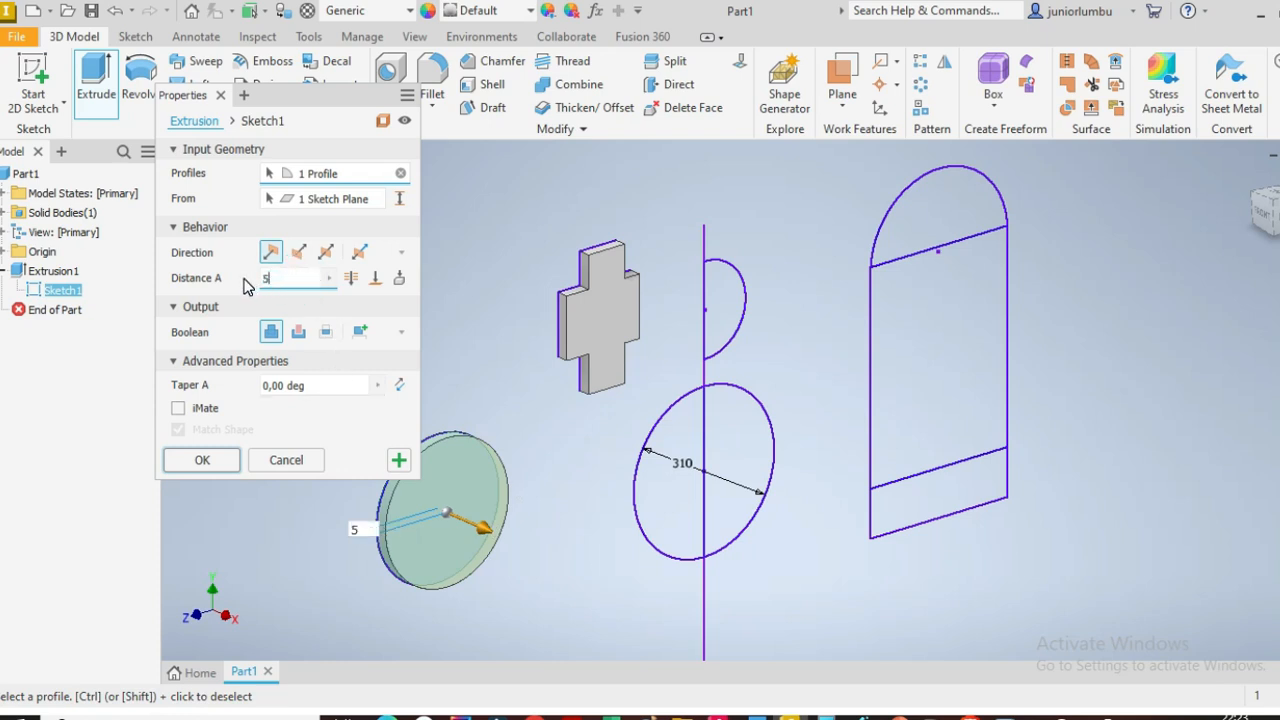
pyautogui.write('0')
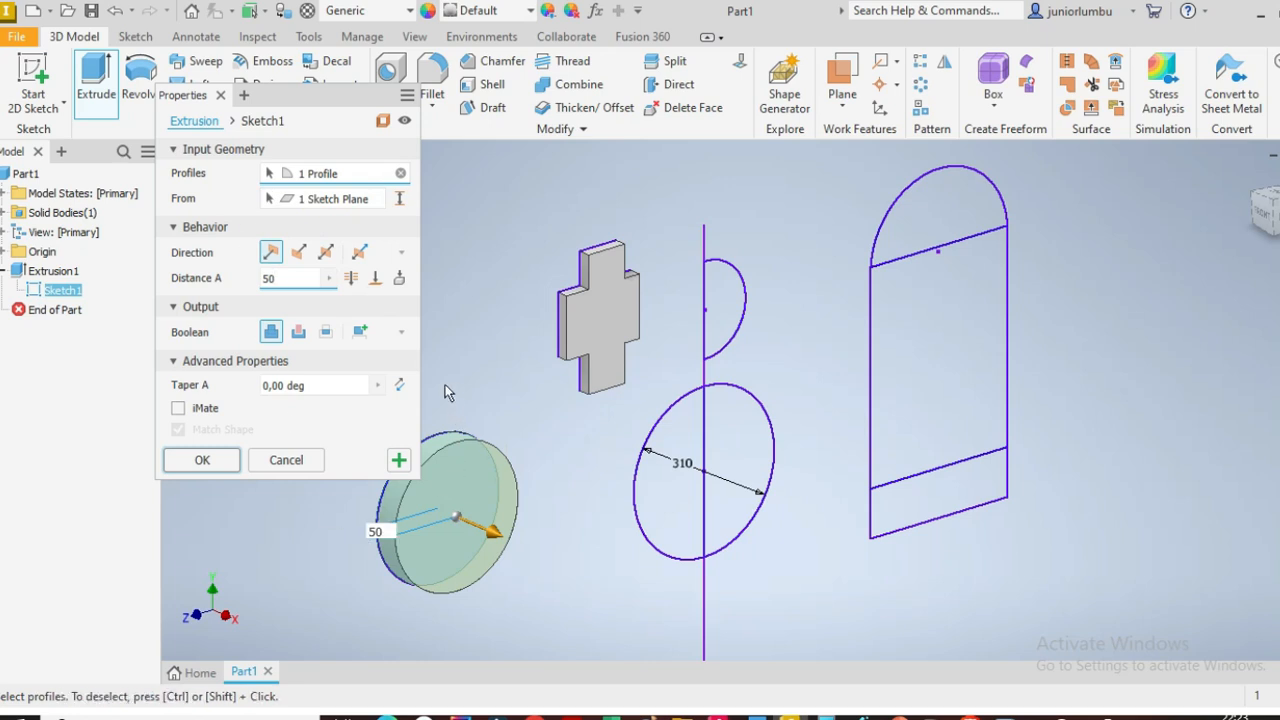
pyautogui.click(398, 460)
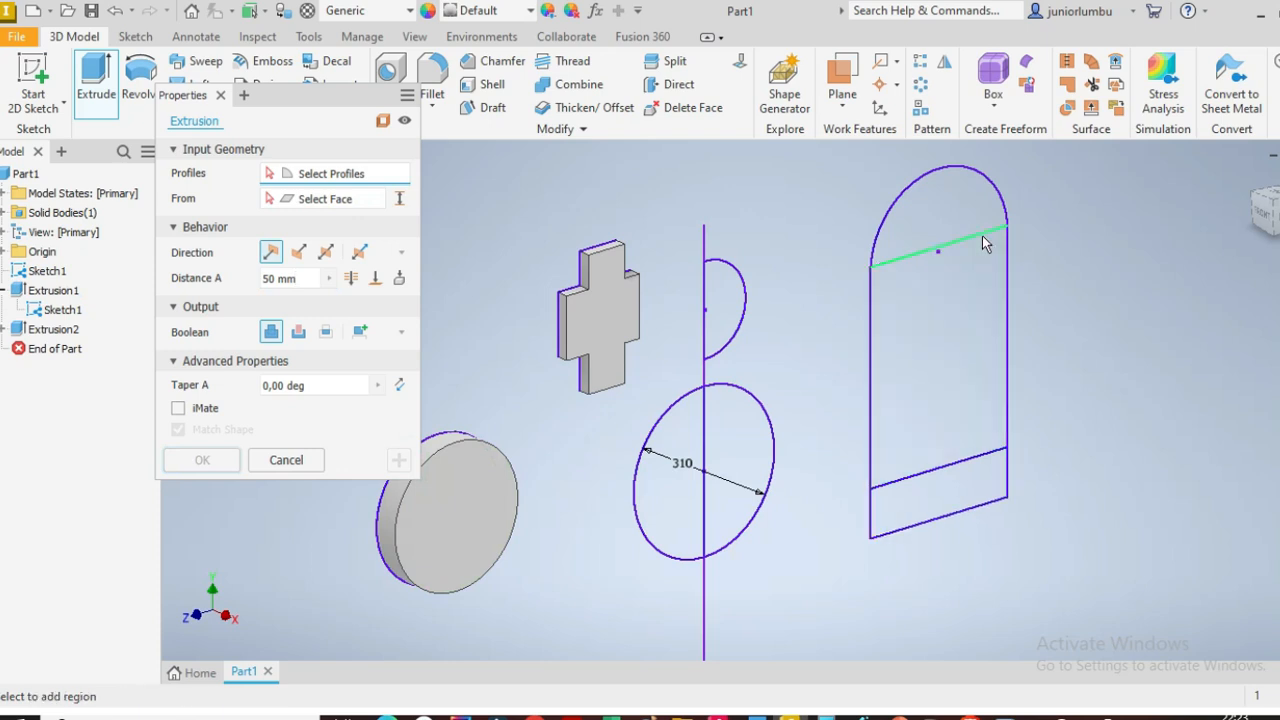
# Extrude the half-circle above the tall rectangle 70 mm in the flipped direction with Join, keeping the Extrude command active
pyautogui.click(951, 206)
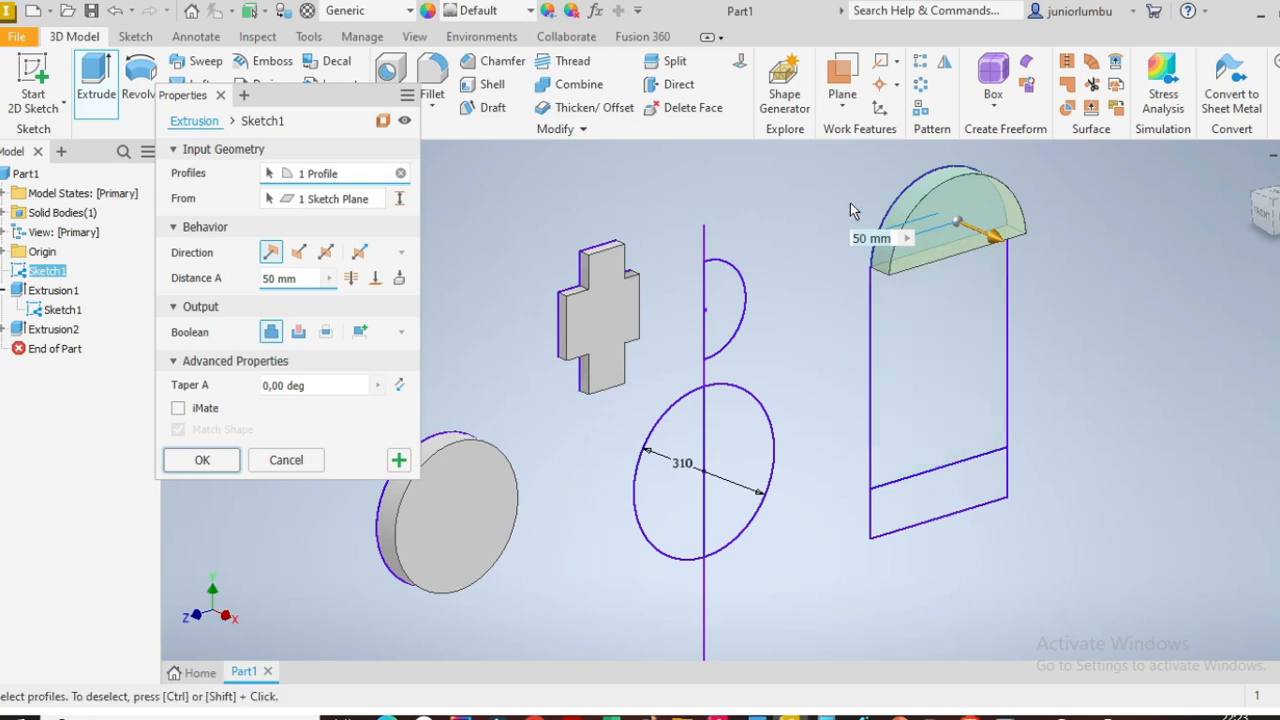
pyautogui.click(302, 282)
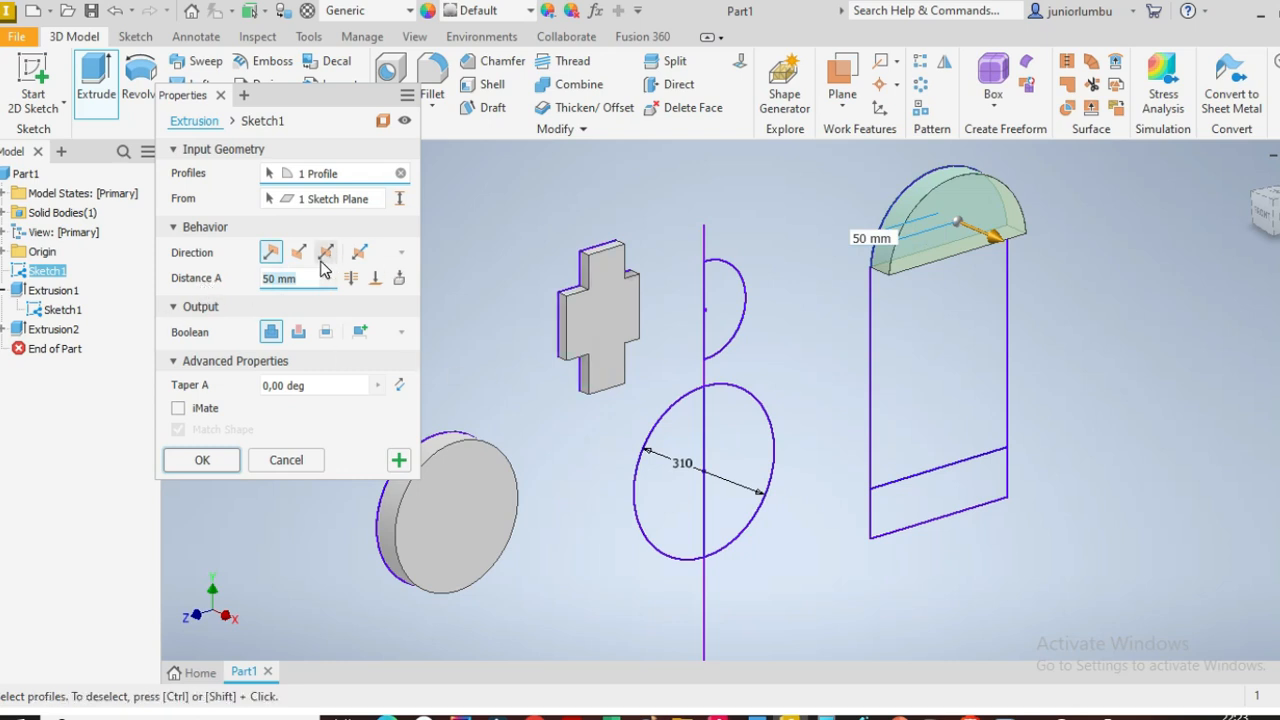
pyautogui.write('70')
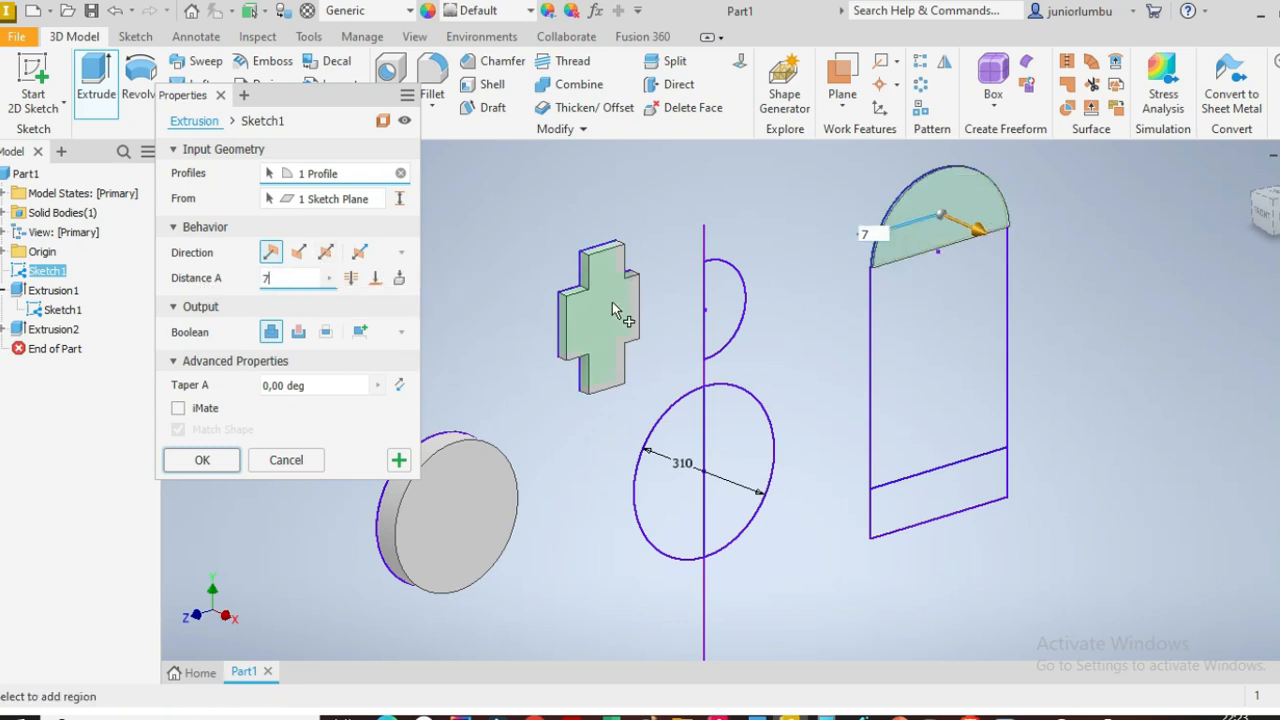
pyautogui.click(298, 256)
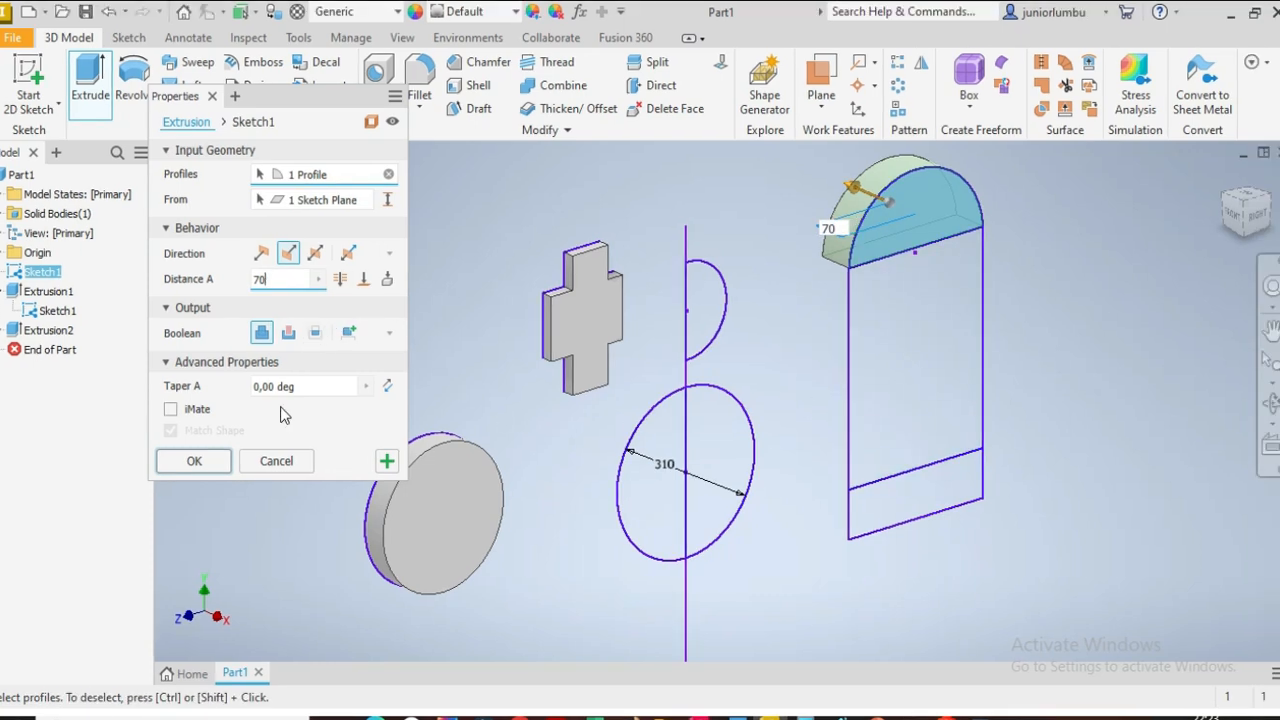
pyautogui.click(388, 462)
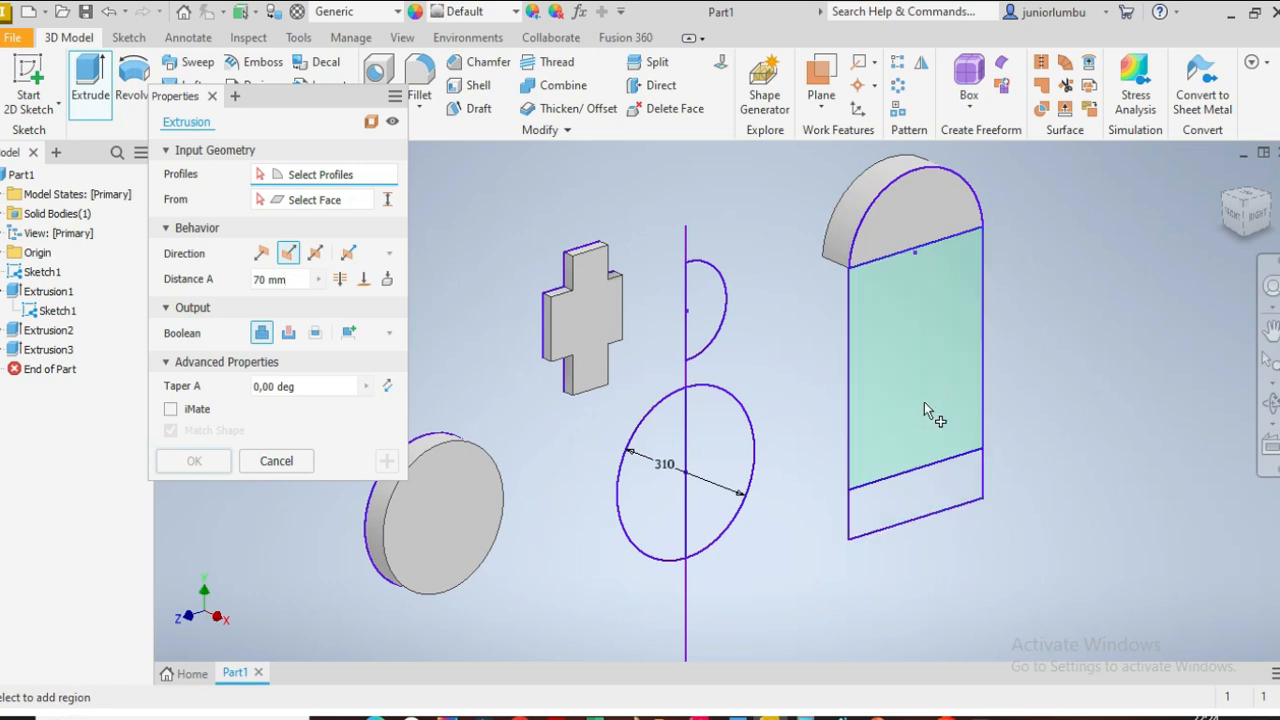
# Extrude the large middle rectangle below the half-circle 100 mm symmetrically about the sketch plane, keeping the Extrude command active
pyautogui.click(285, 279)
pyautogui.write('100')
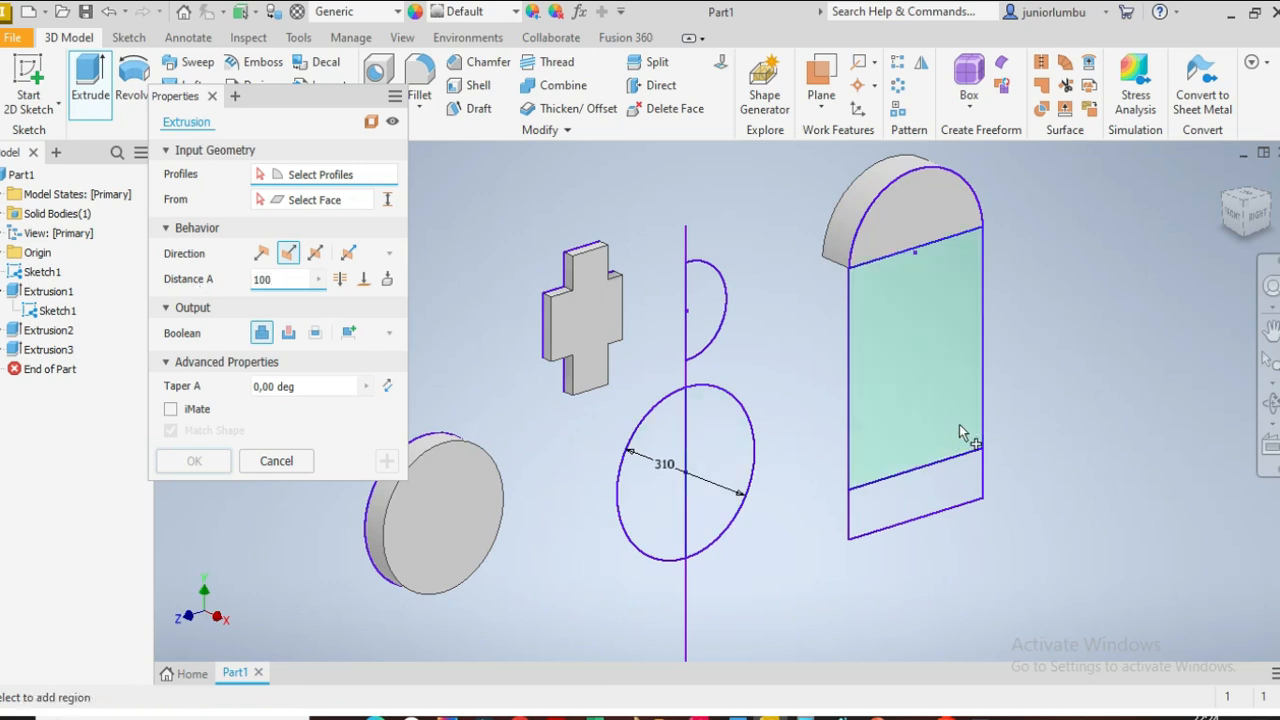
pyautogui.click(884, 330)
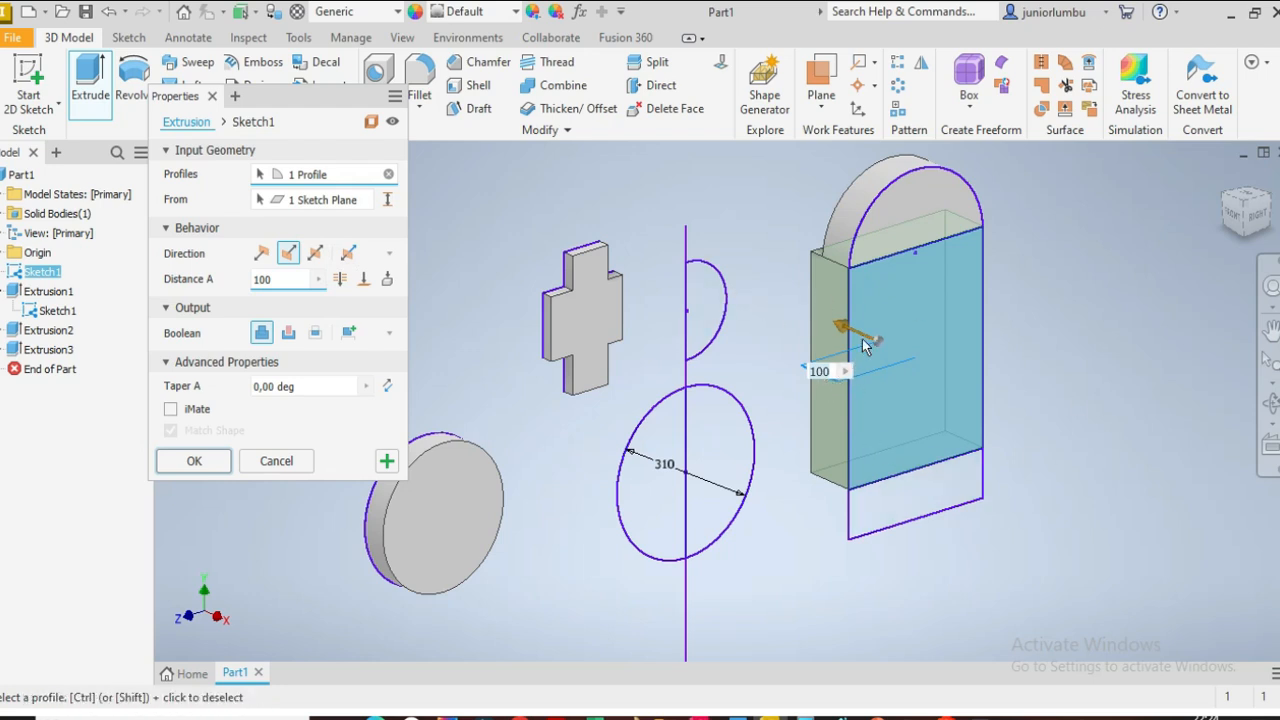
pyautogui.click(315, 255)
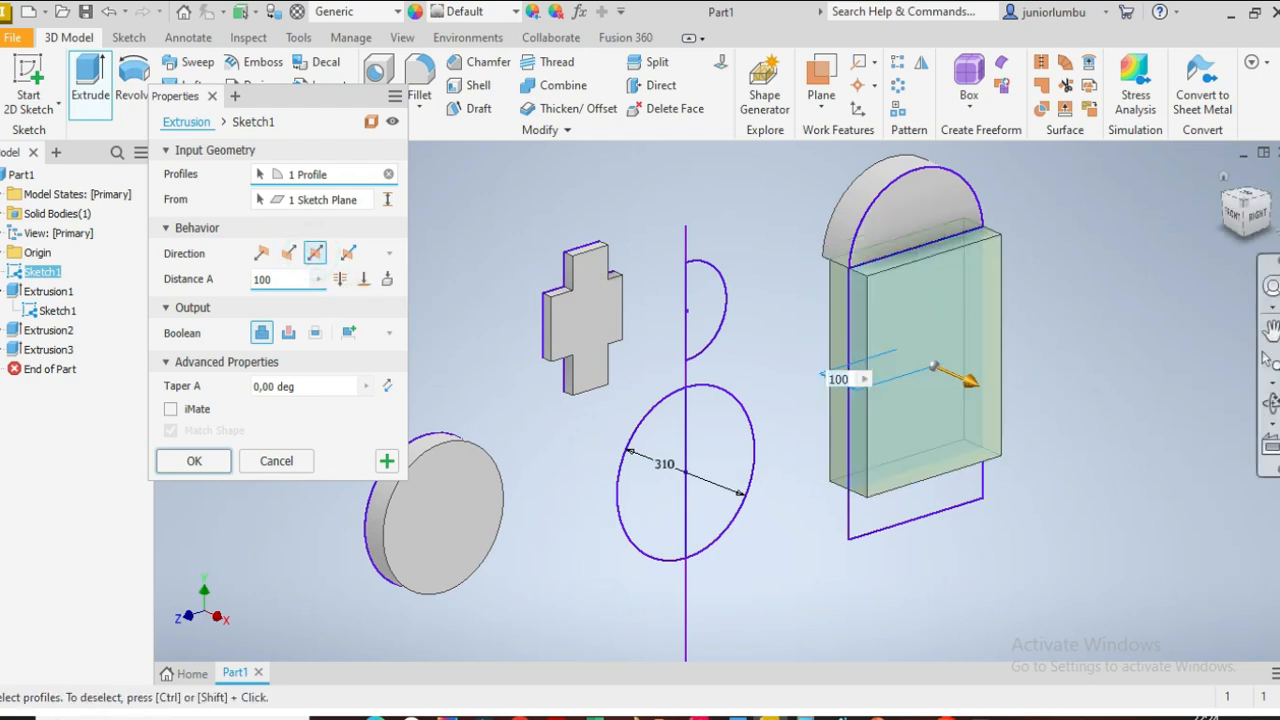
pyautogui.moveTo(1250, 217); pyautogui.dragTo(1251, 224)
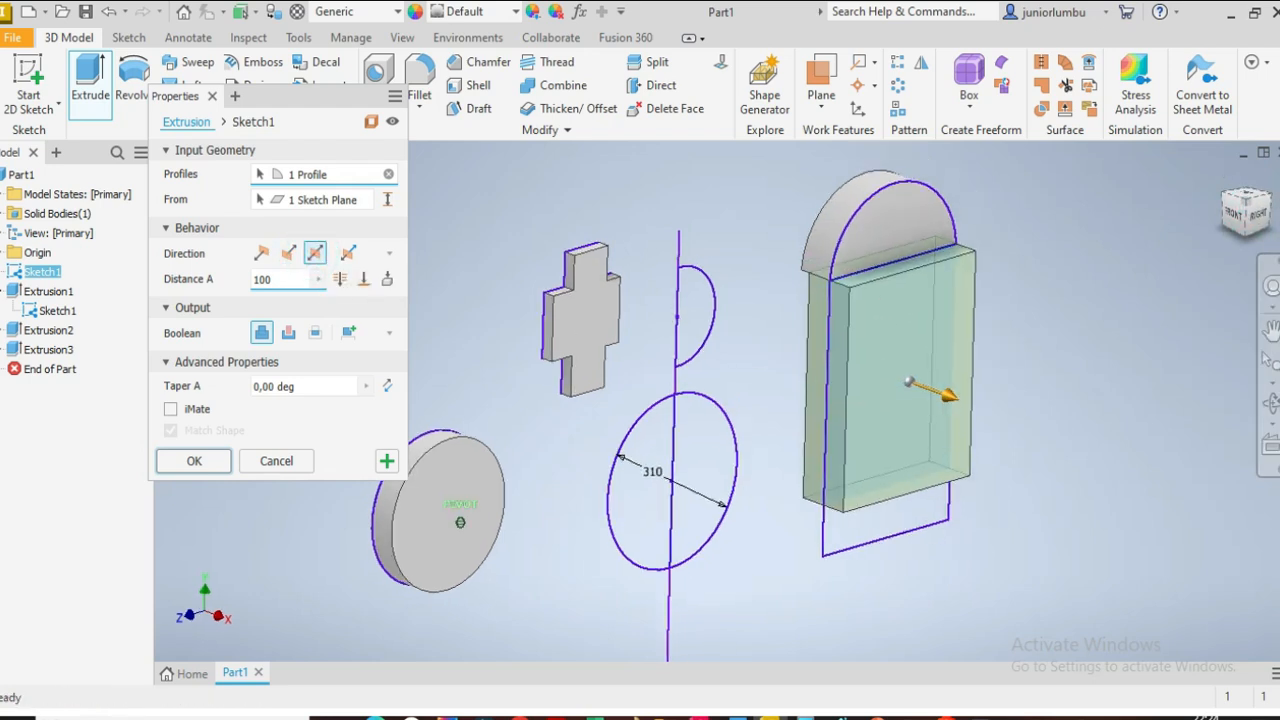
pyautogui.click(1234, 214)
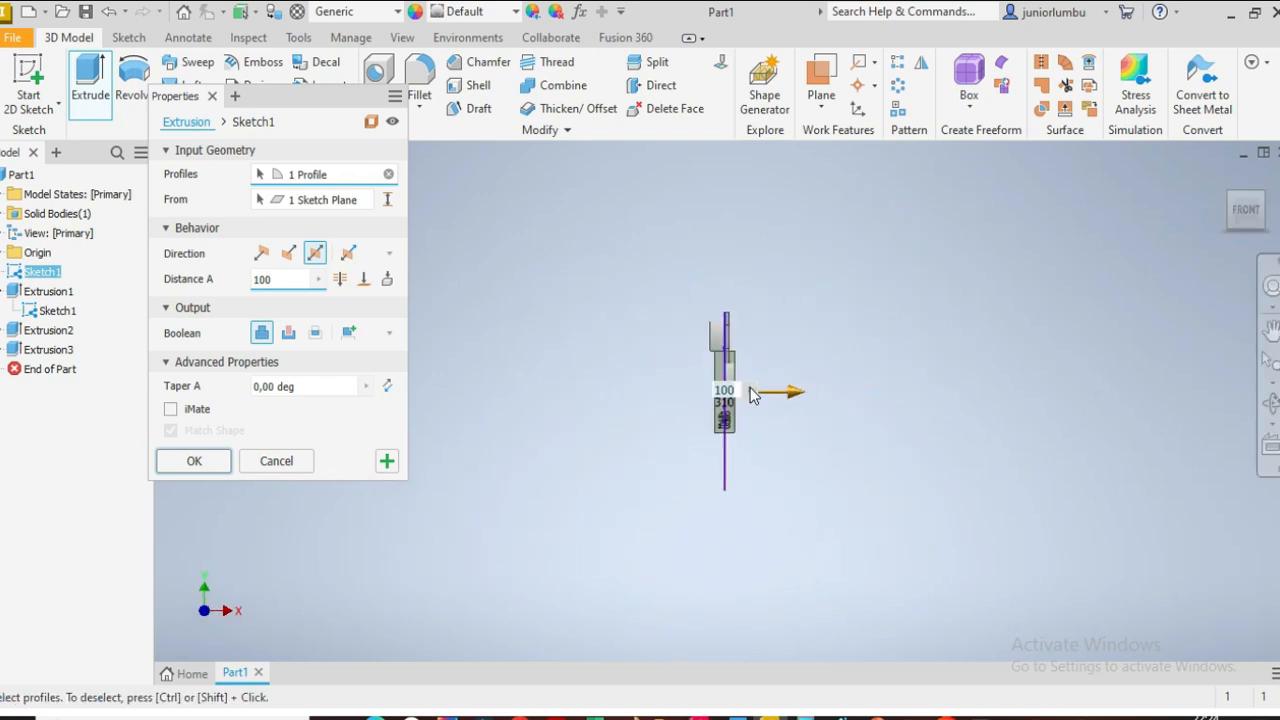
pyautogui.moveTo(1246, 210); pyautogui.dragTo(1200, 223)
pyautogui.scroll(2, 1060, 320)
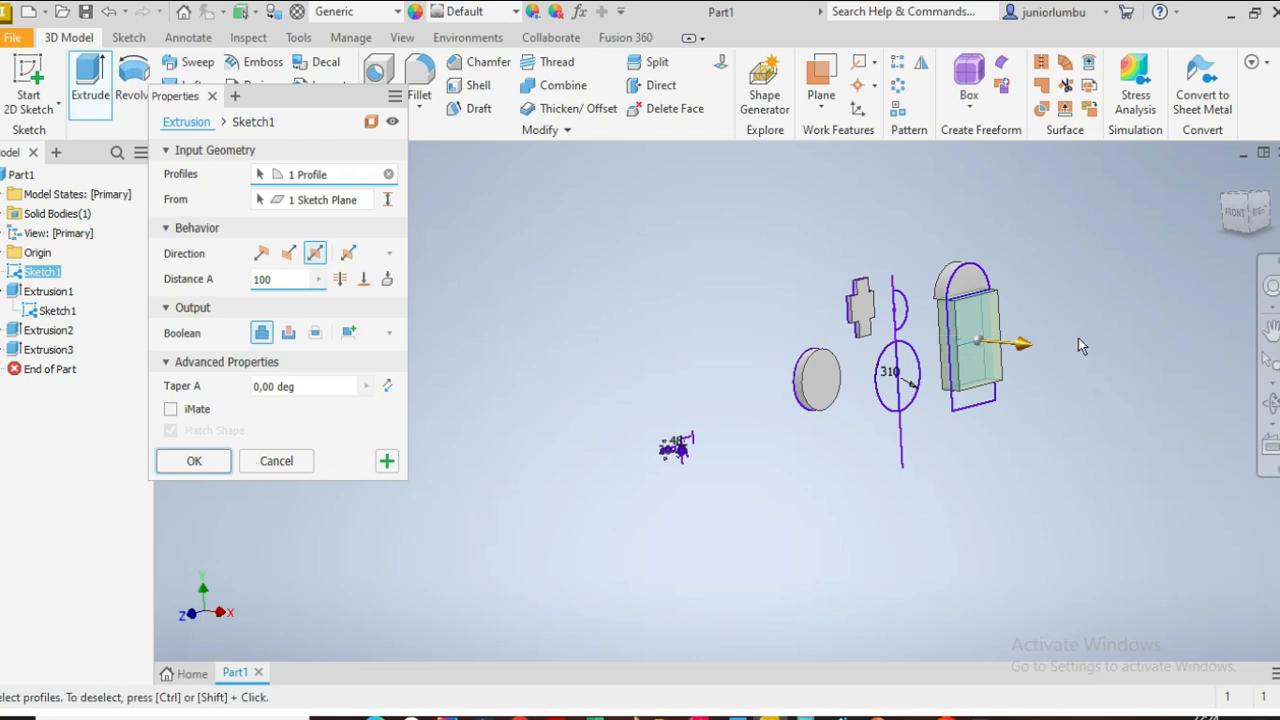
pyautogui.scroll(-2, 1078, 338)
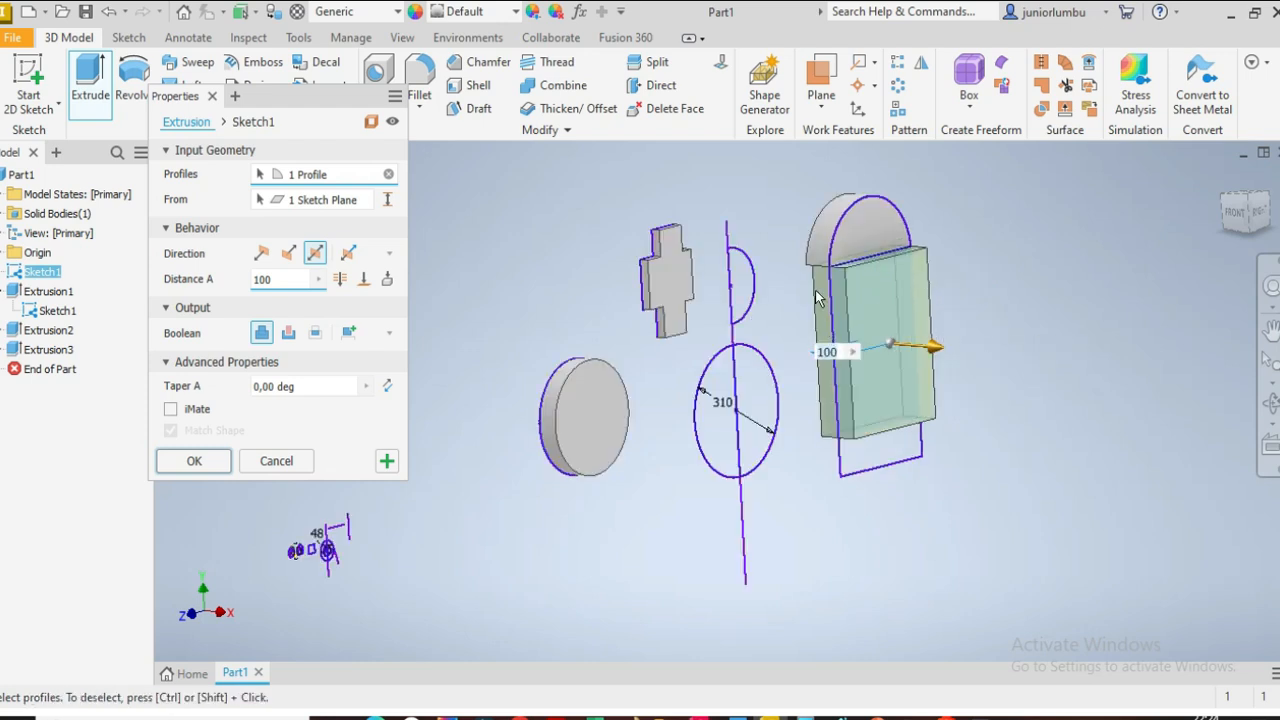
pyautogui.click(1238, 207)
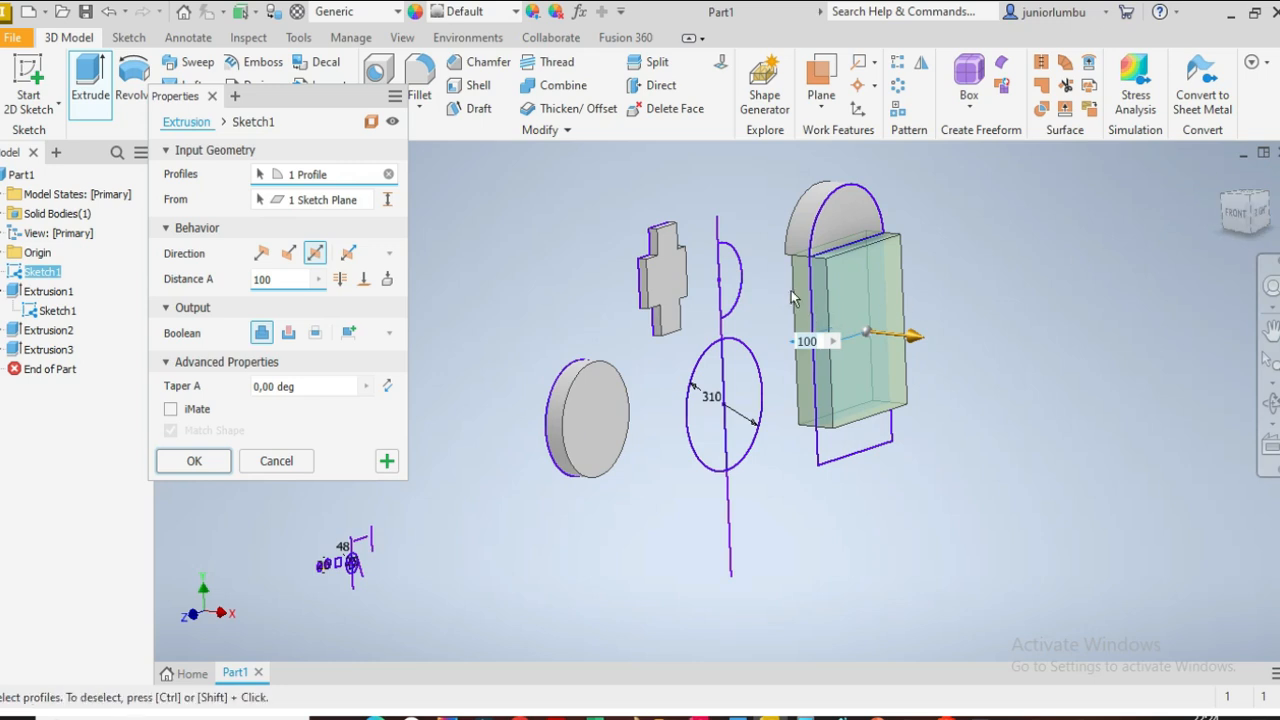
pyautogui.scroll(3, 914, 262)
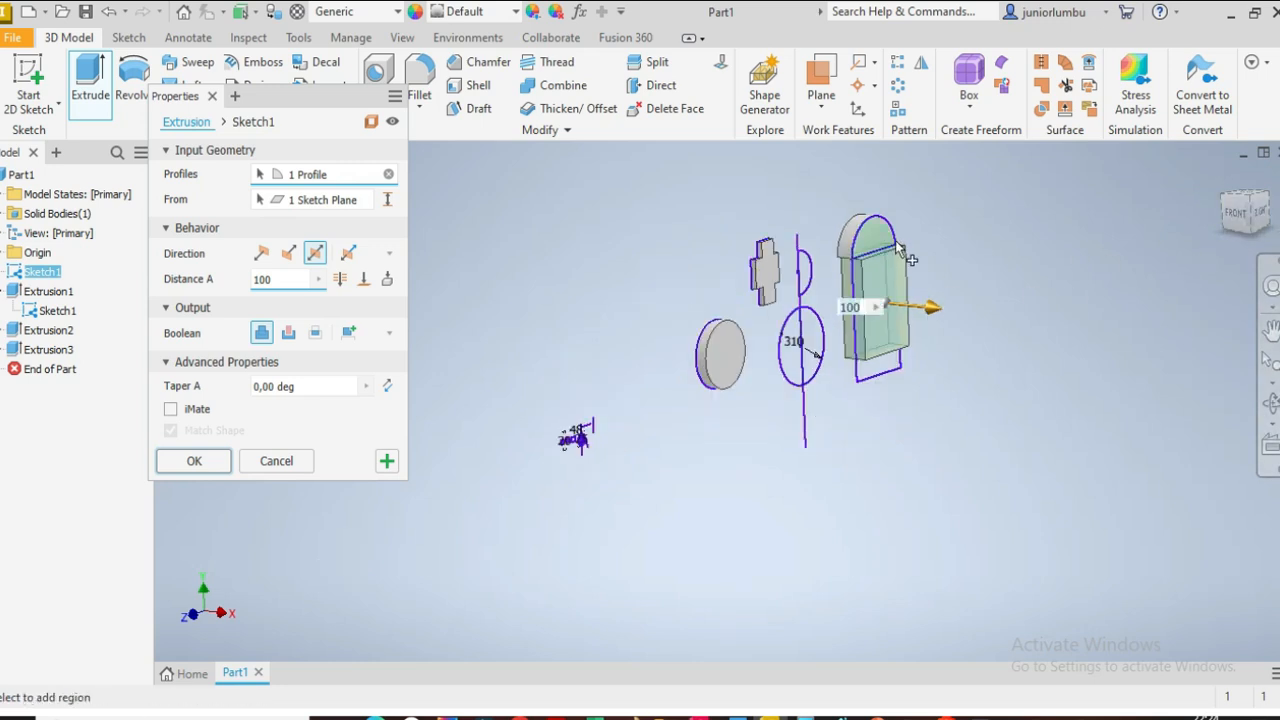
pyautogui.scroll(-3, 906, 243)
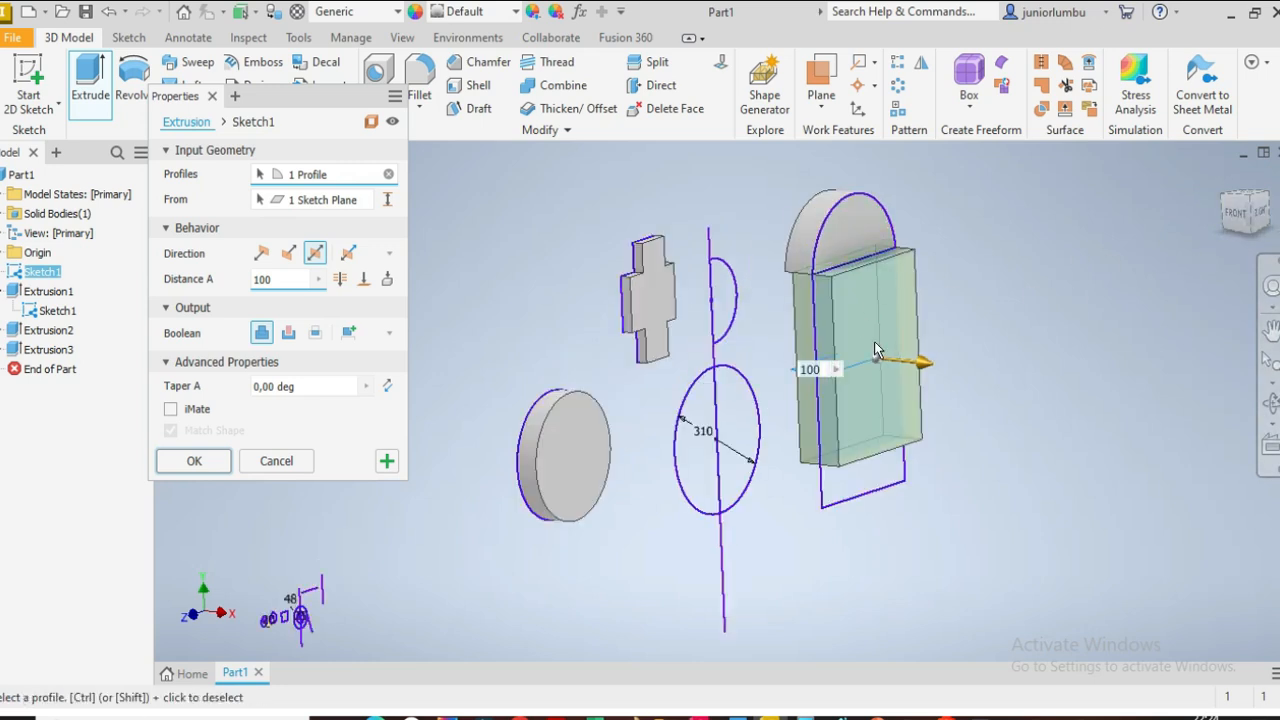
pyautogui.click(1232, 226)
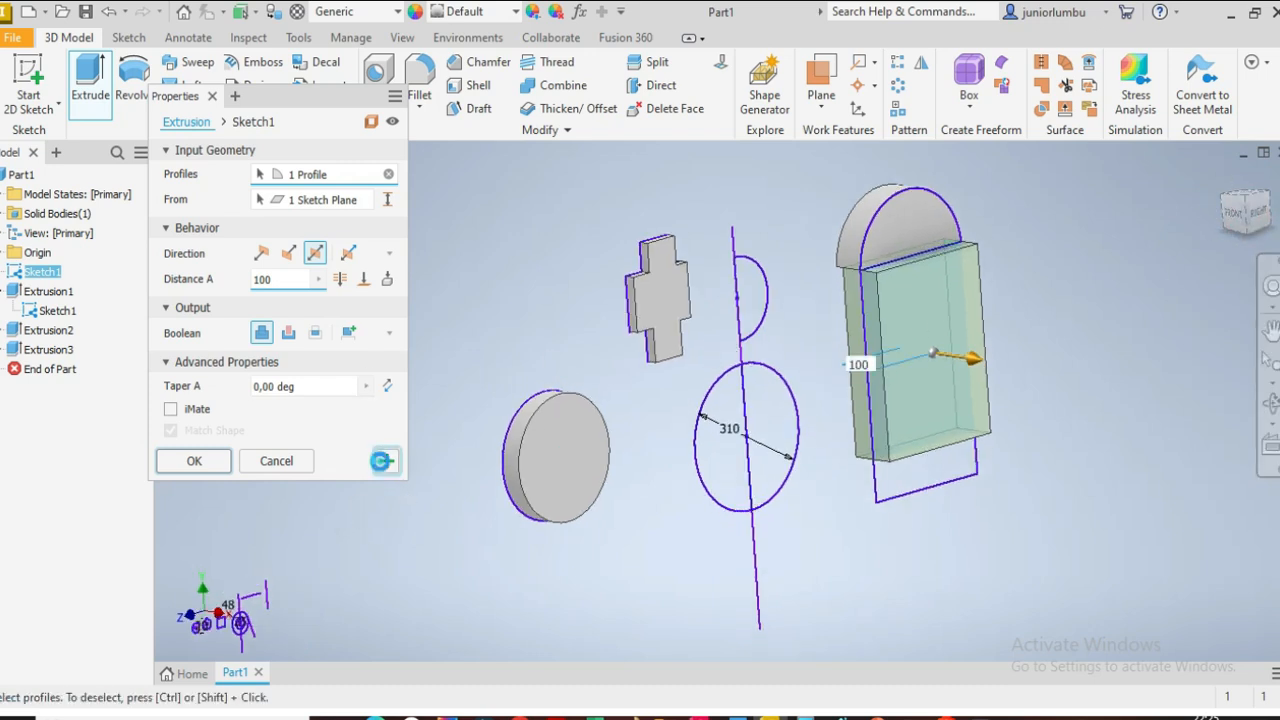
pyautogui.click(386, 461)
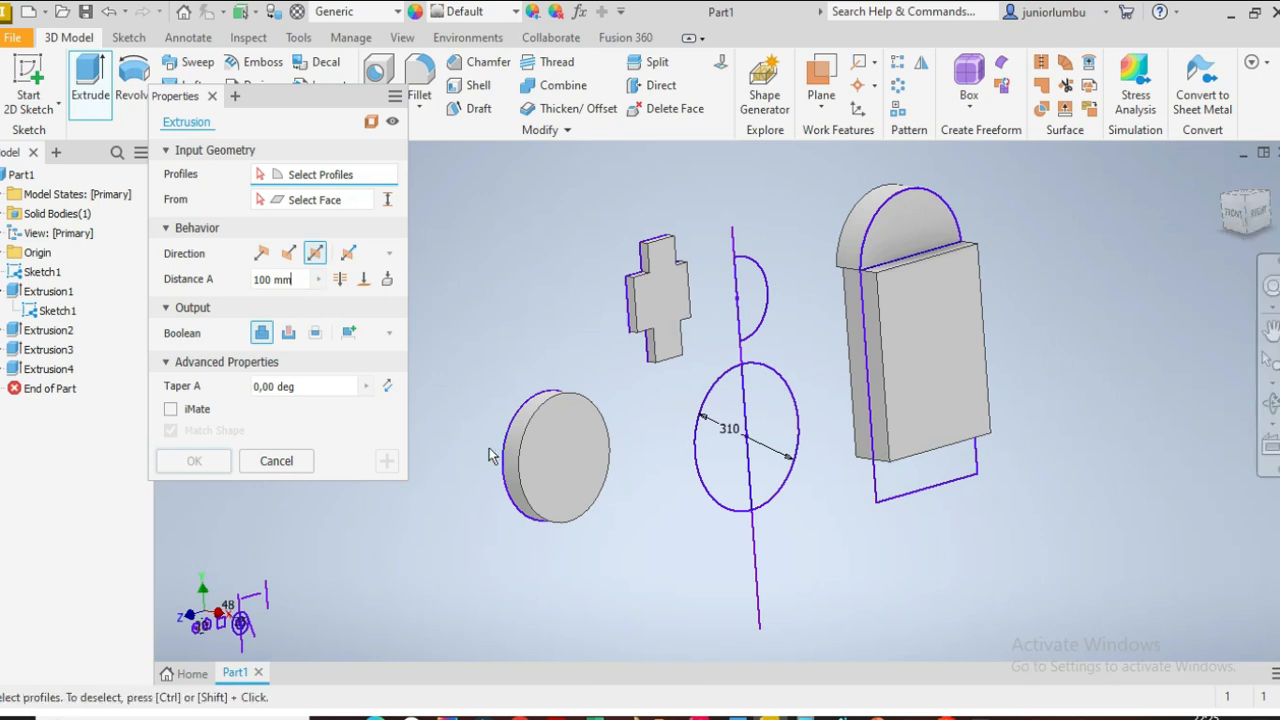
# Extrude the narrow rectangle at the foot of the tall profile asymmetrically, 100 mm on one side and 50 mm on the other
pyautogui.click(905, 485)
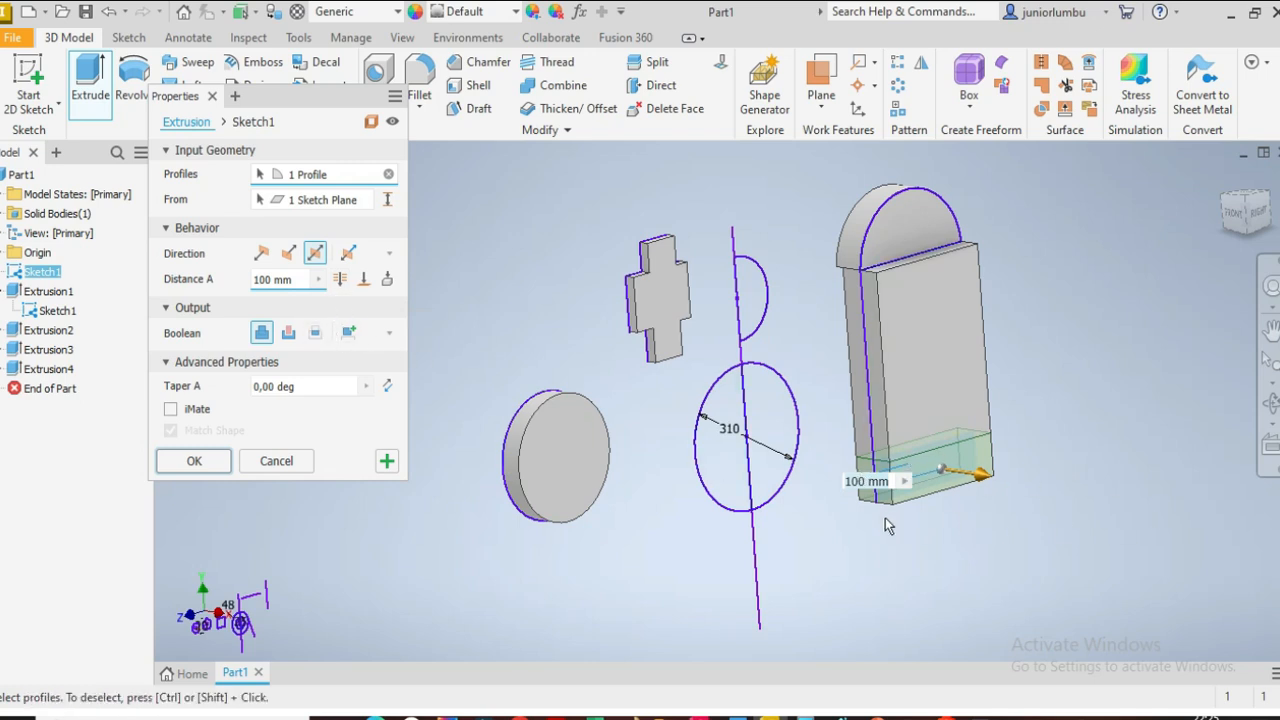
pyautogui.click(348, 253)
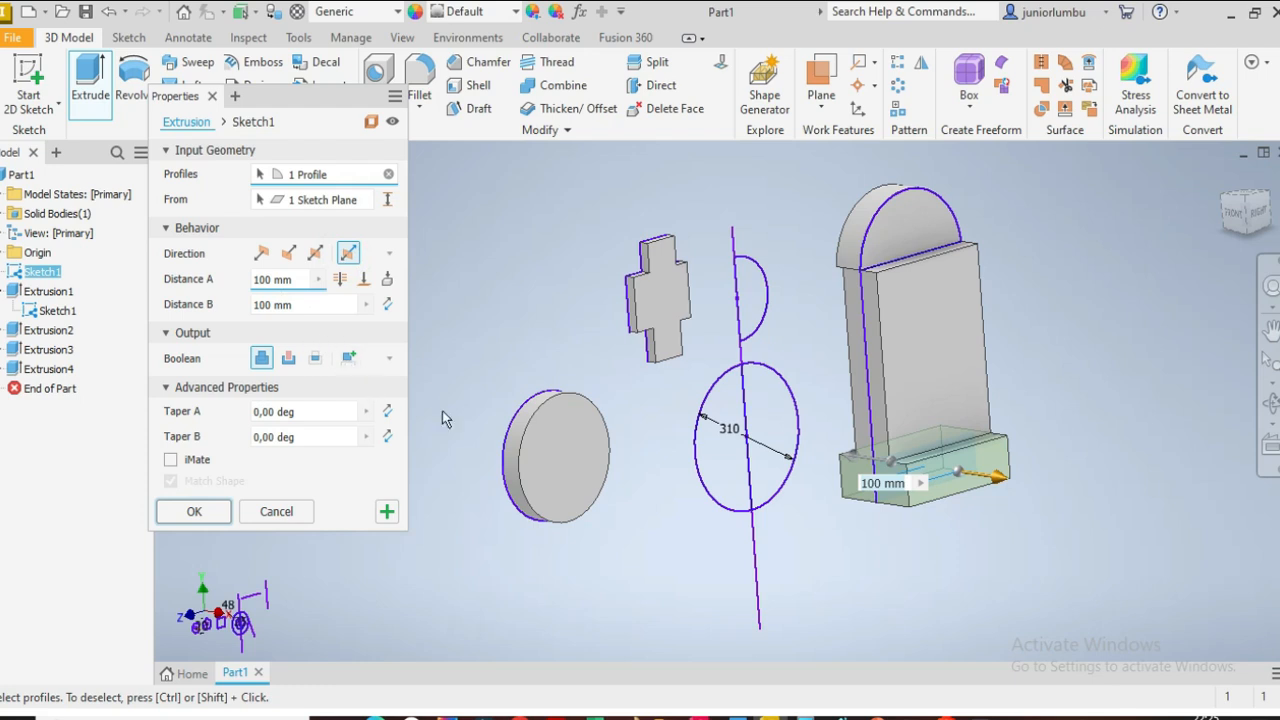
pyautogui.click(306, 304)
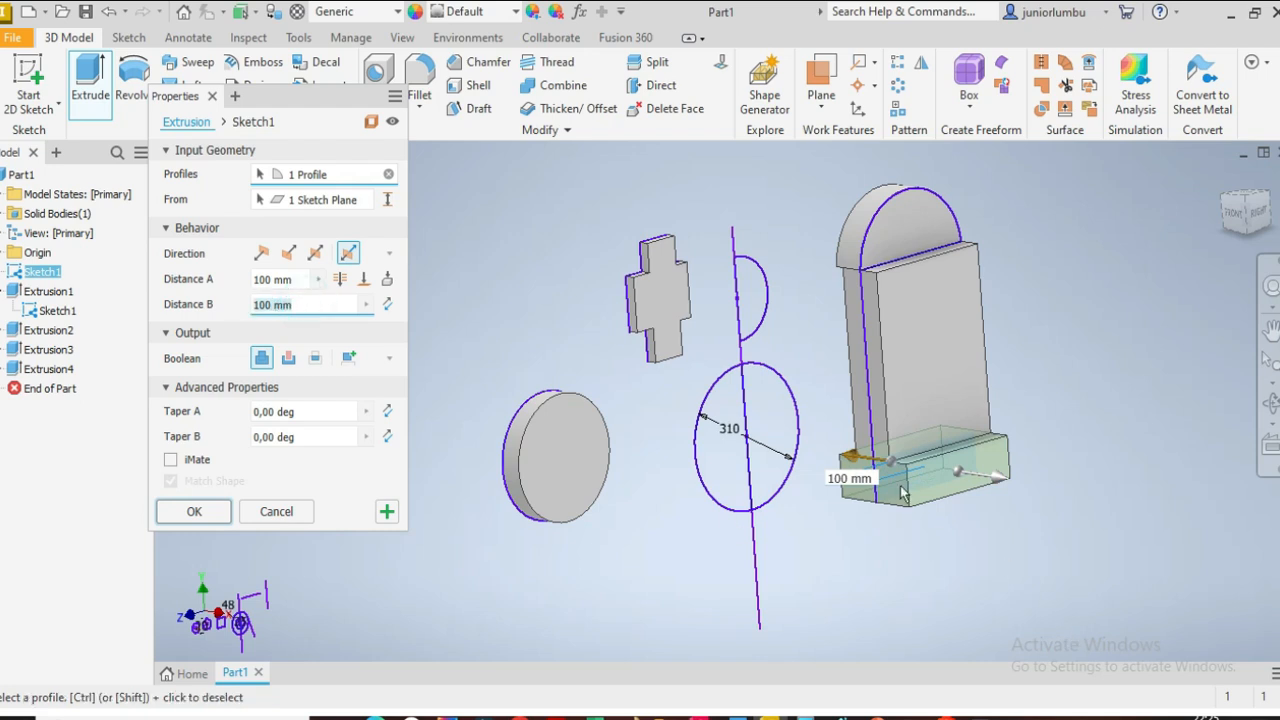
pyautogui.write('50')
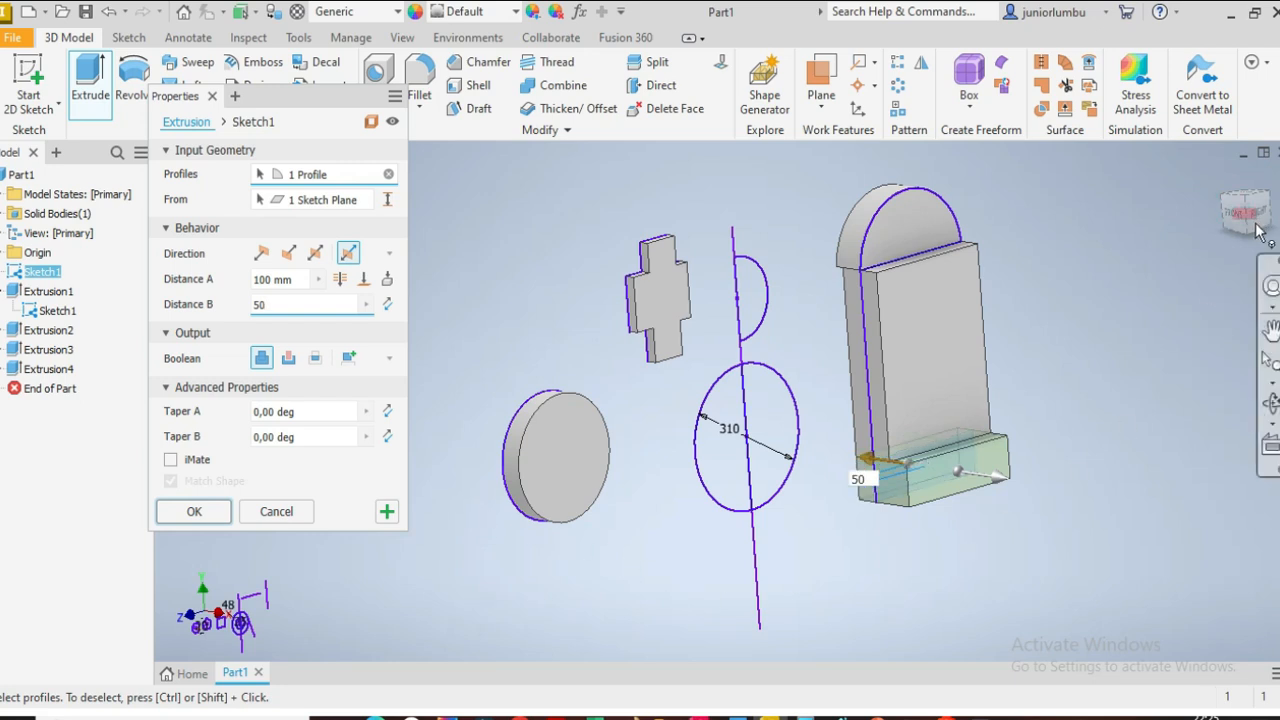
pyautogui.moveTo(1257, 227)
pyautogui.mouseDown()
pyautogui.moveTo(1276, 238)
pyautogui.moveTo(1278, 208)
pyautogui.moveTo(1279, 220)
pyautogui.mouseUp()
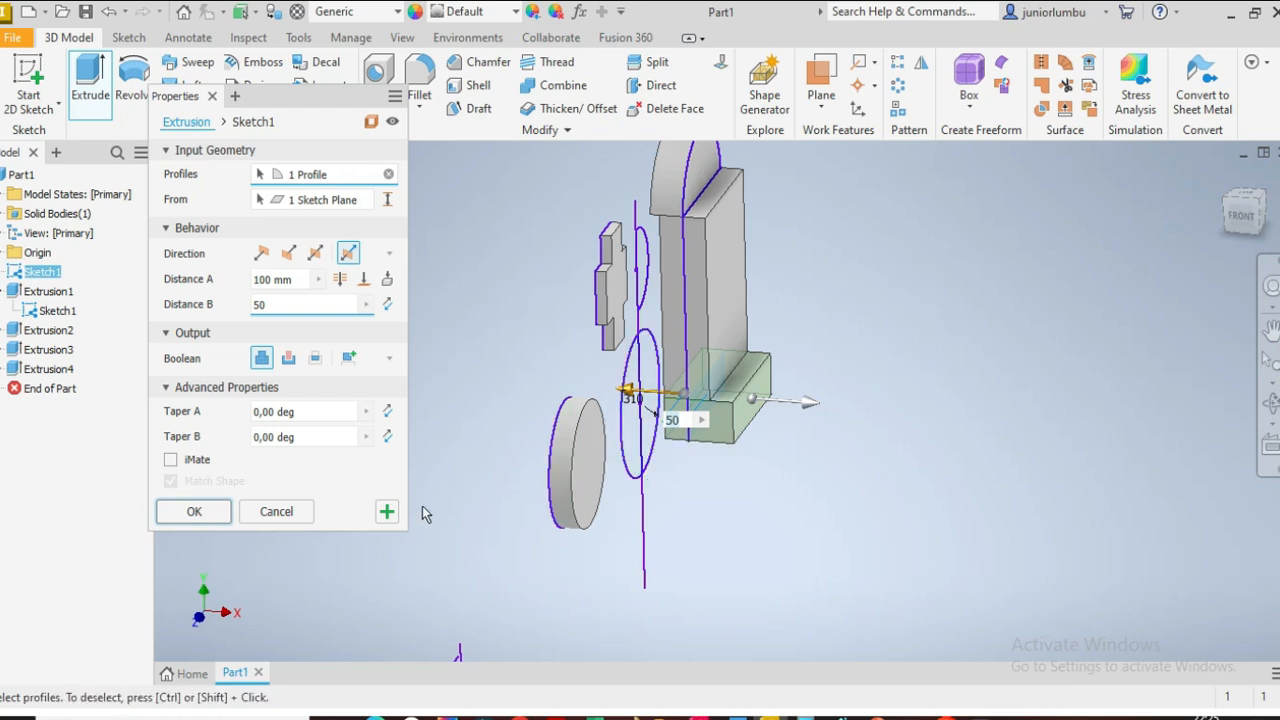
pyautogui.click(213, 513)
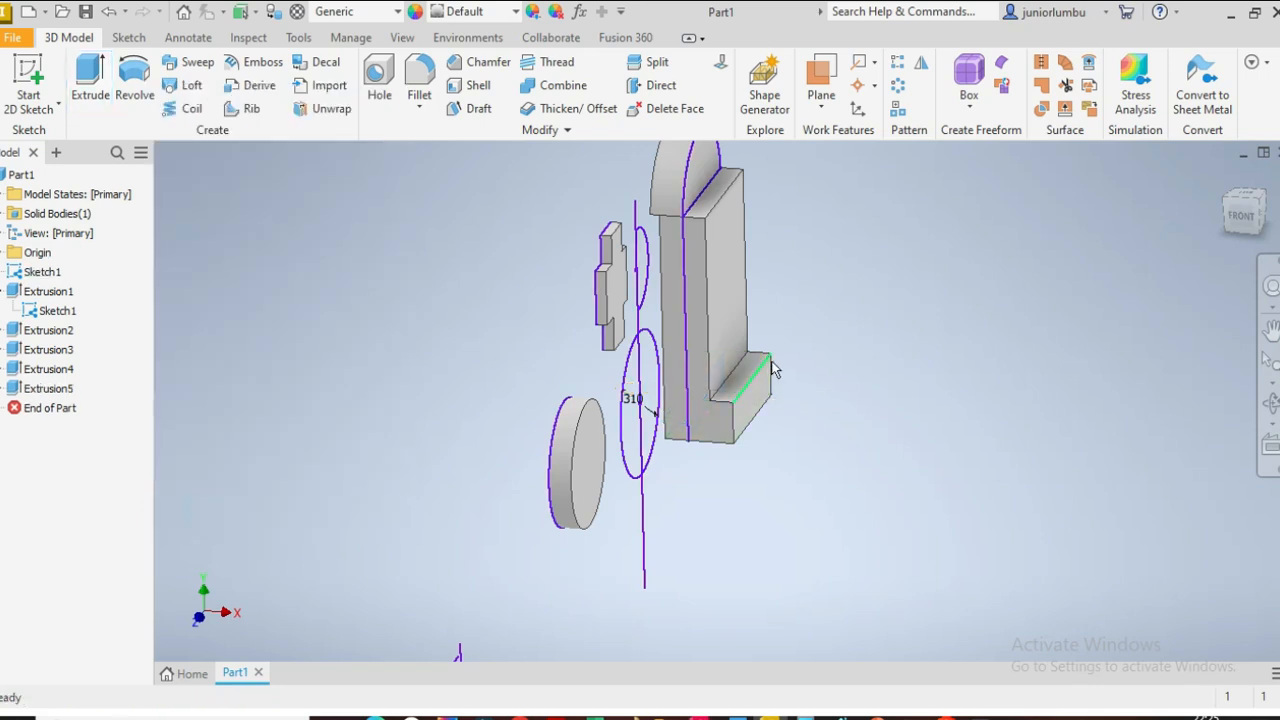
# Revolve the small half-circle above the 310 mm circle a full 360 degrees about the vertical line, keeping the Revolve command active
pyautogui.click(1257, 228)
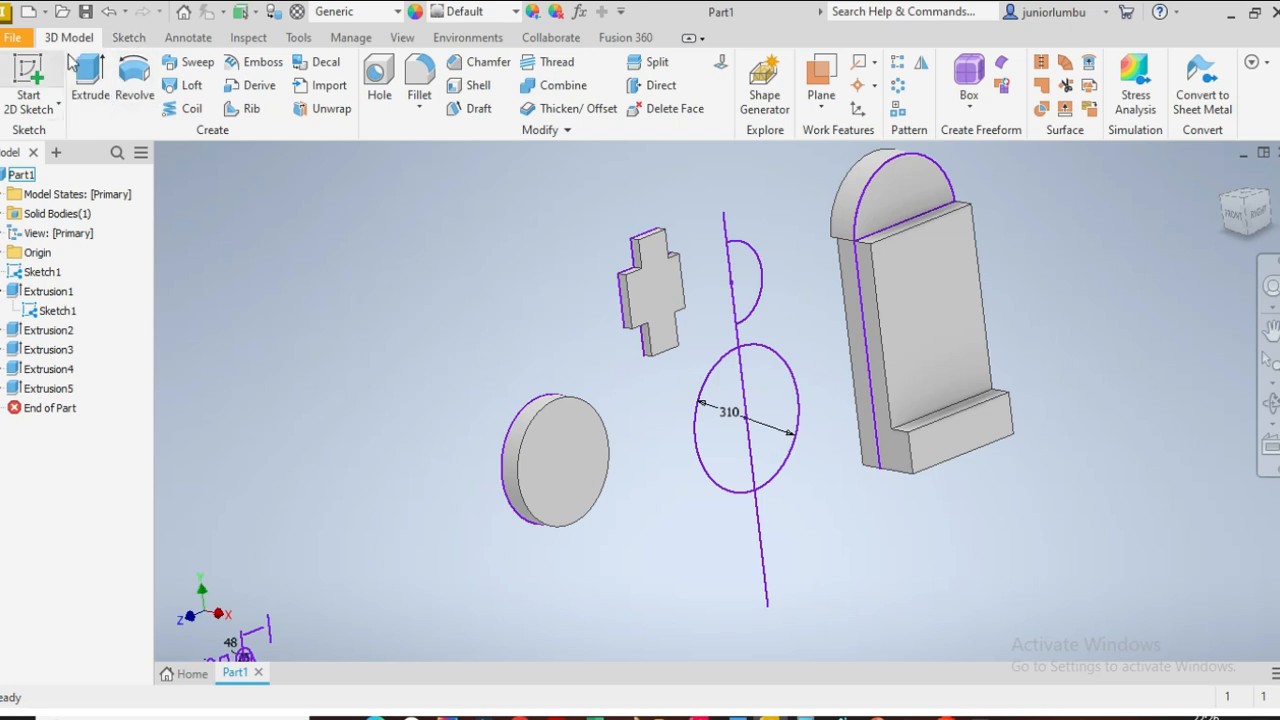
pyautogui.click(138, 82)
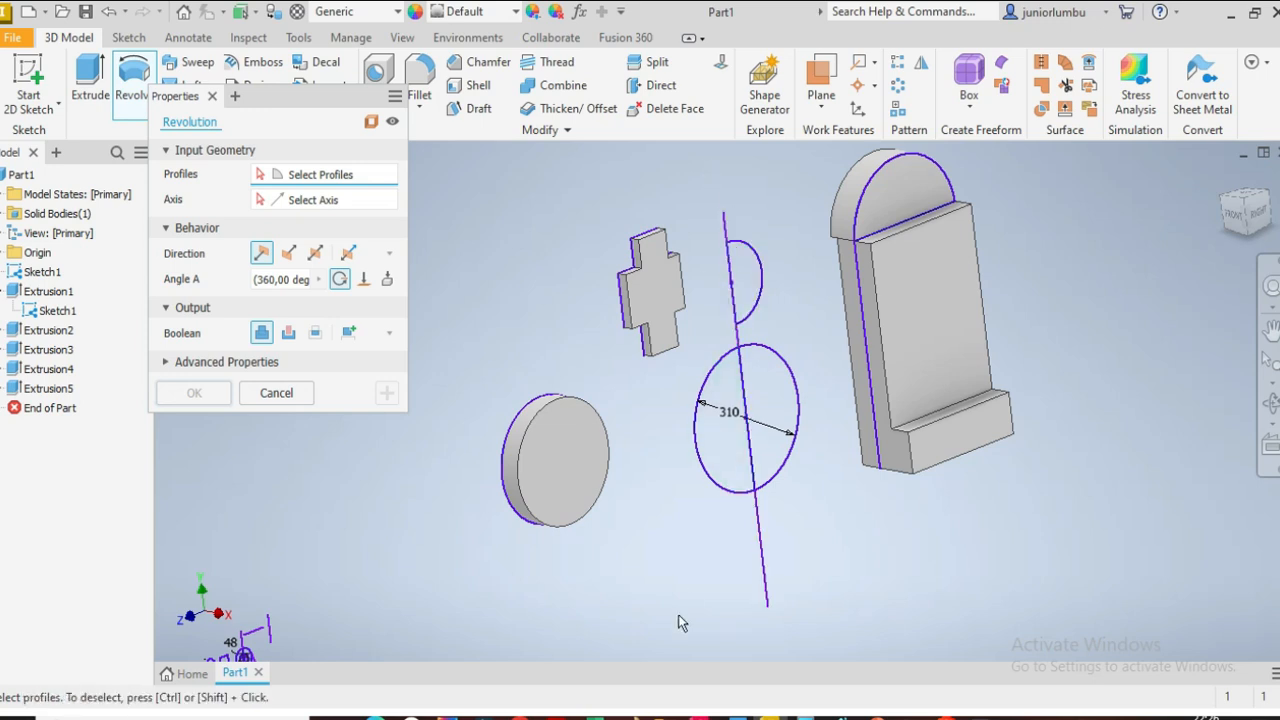
pyautogui.click(752, 290)
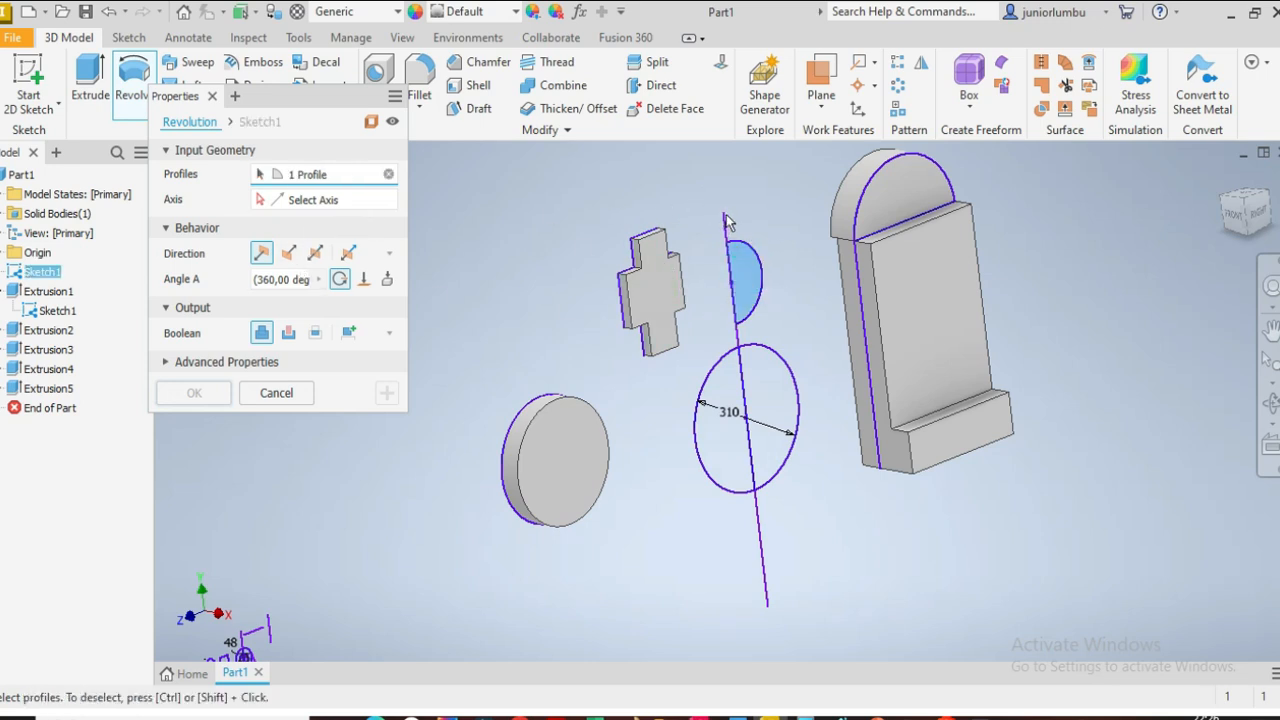
pyautogui.click(336, 202)
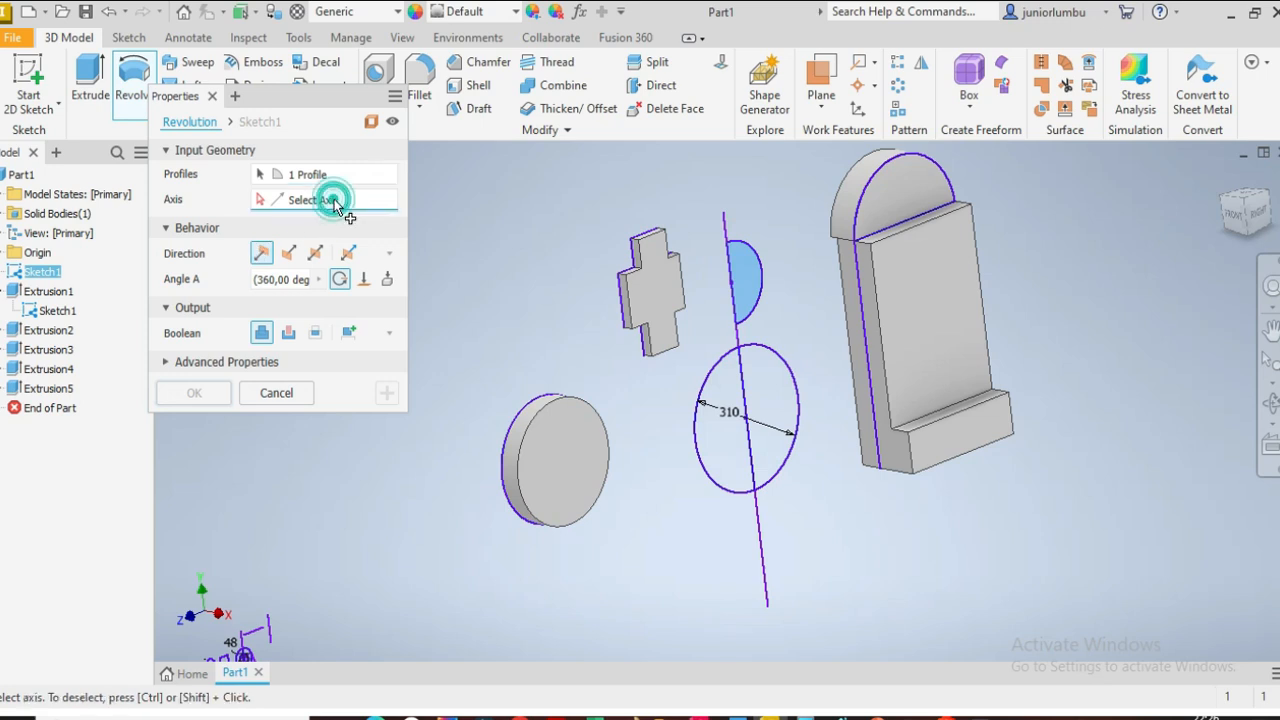
pyautogui.click(764, 584)
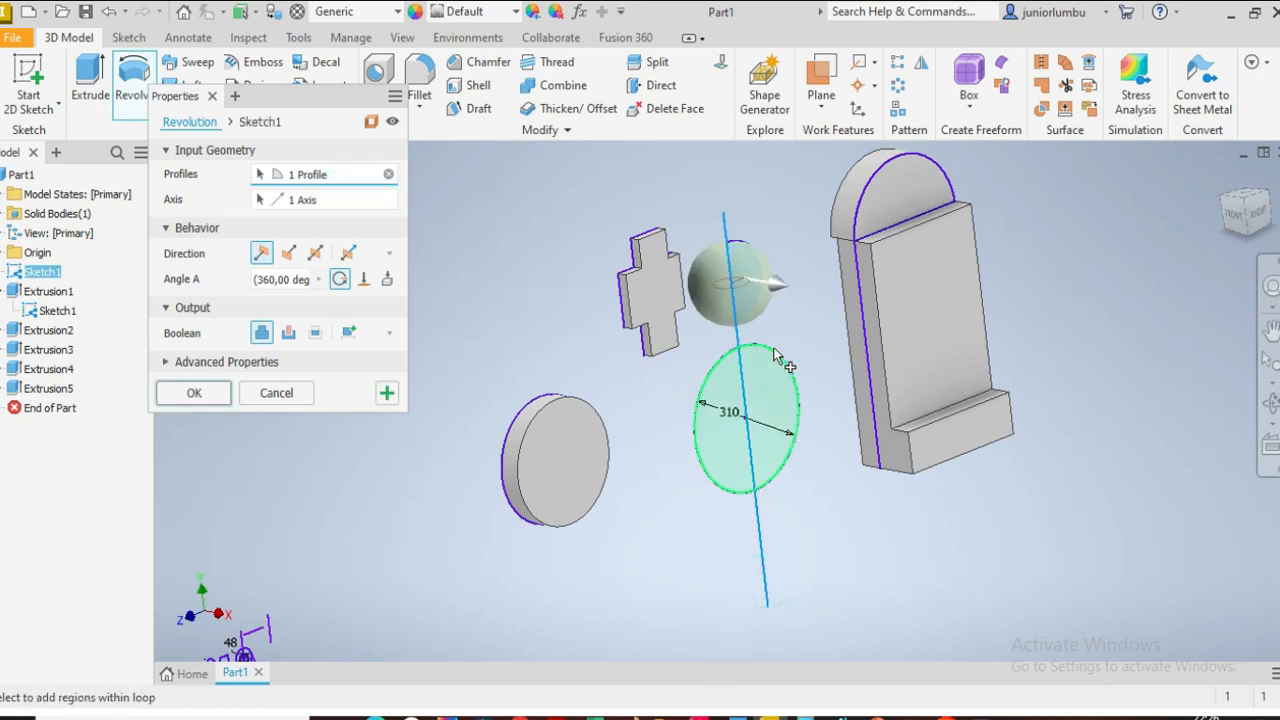
pyautogui.click(1230, 214)
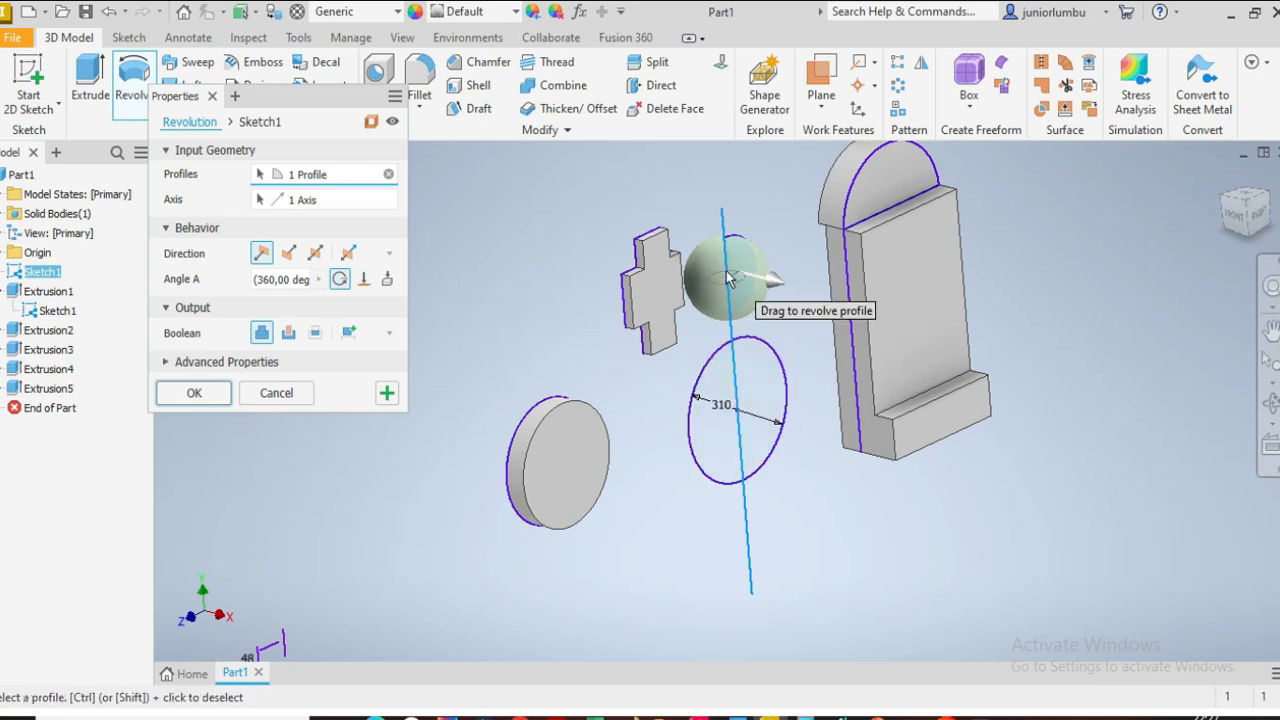
pyautogui.click(387, 394)
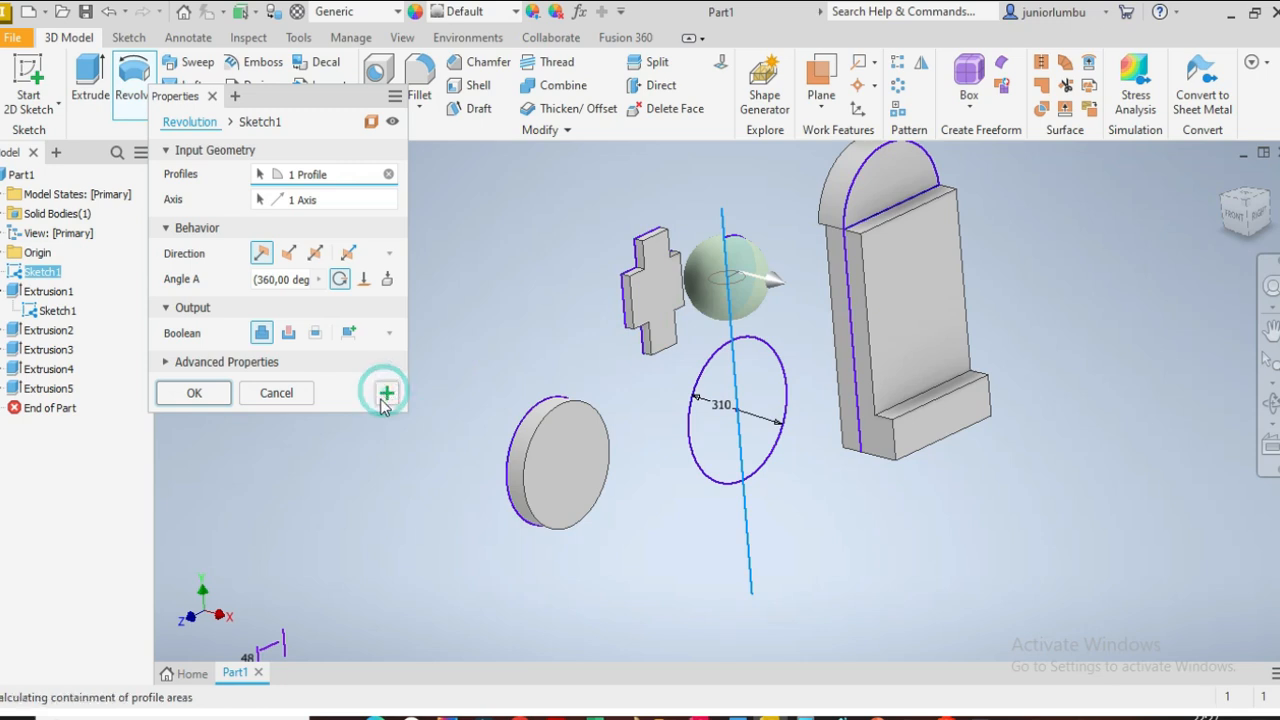
# Revolve one half of the 310 mm circle a full 360 degrees about the vertical line and finish the command
pyautogui.click(716, 444)
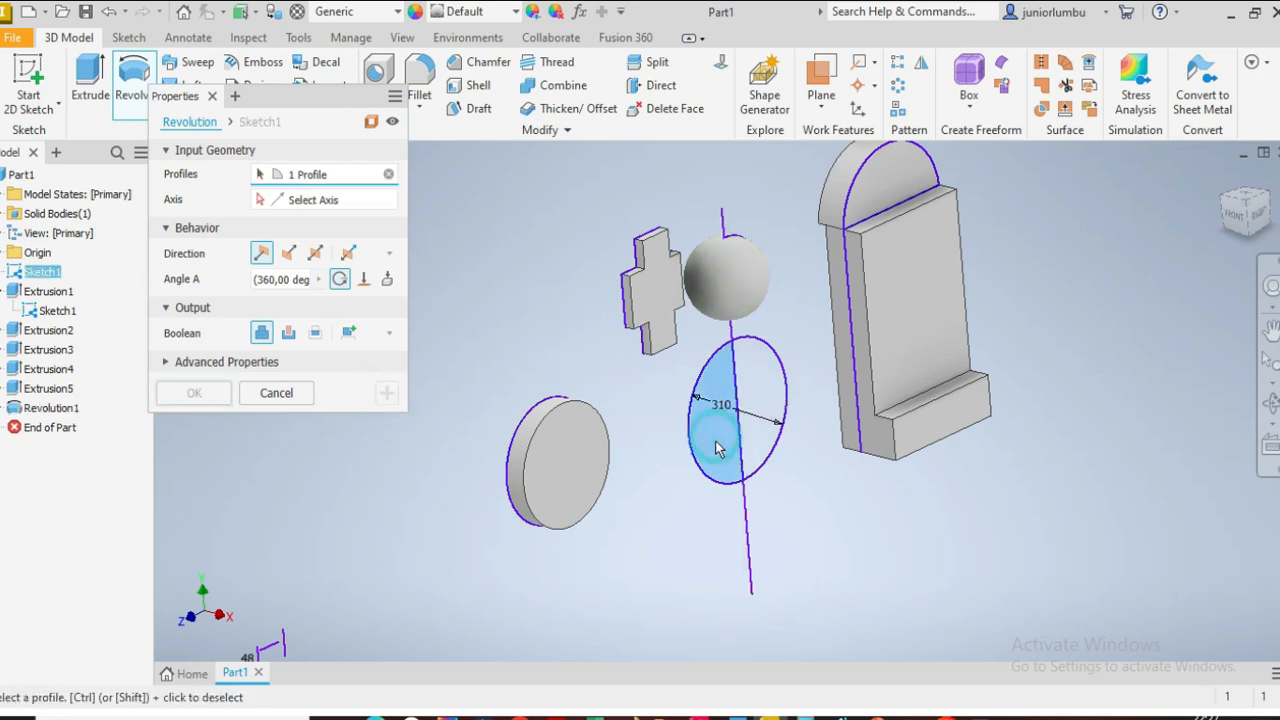
pyautogui.click(330, 203)
pyautogui.click(745, 555)
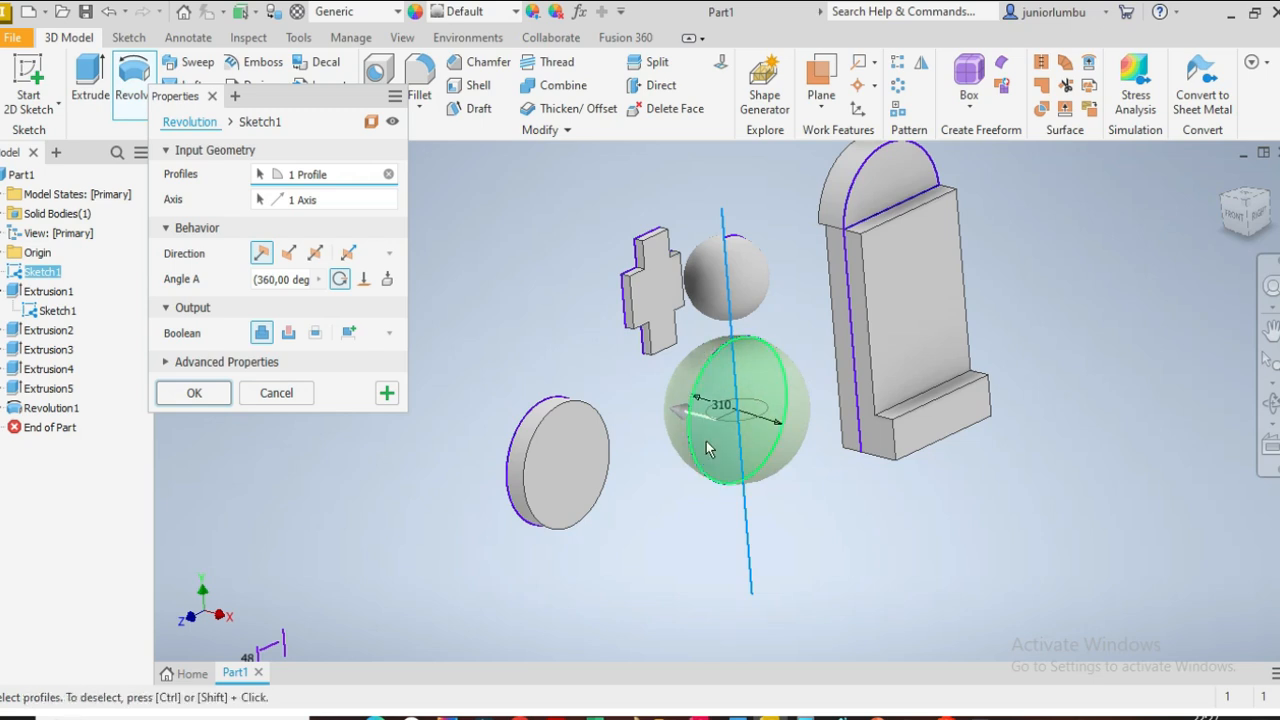
pyautogui.click(183, 398)
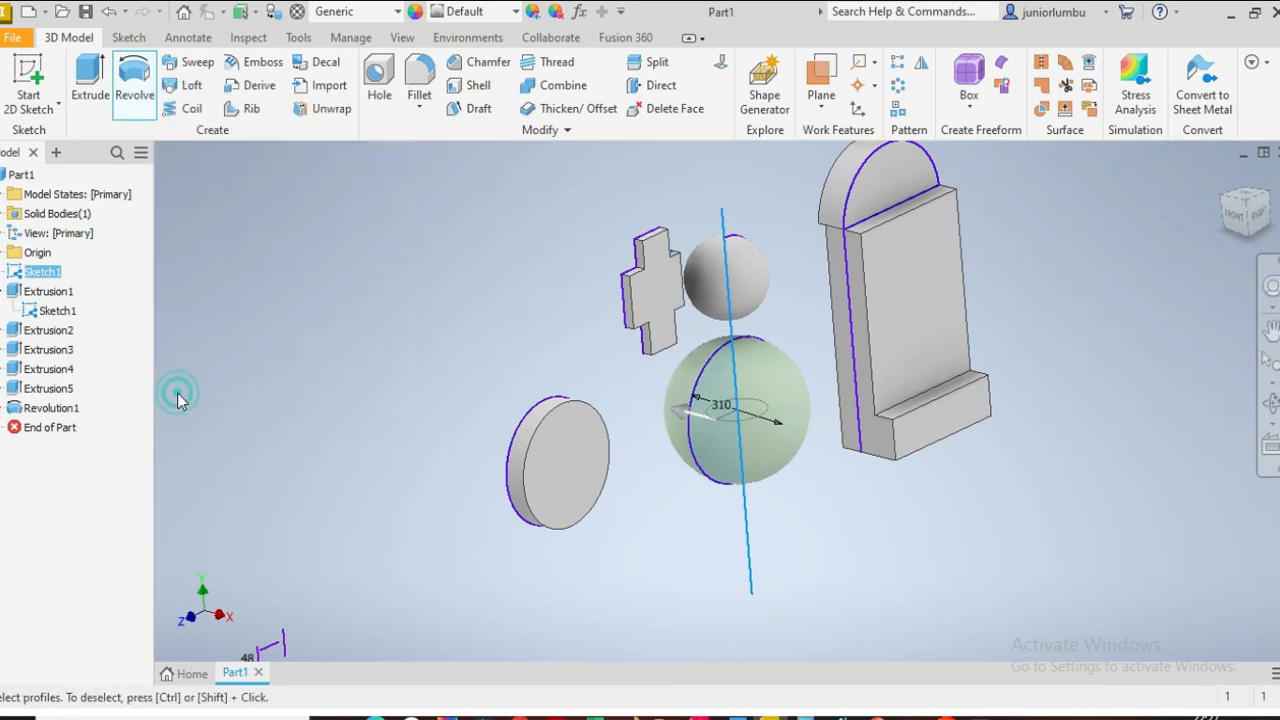
# Turn off the visibility of the shared Sketch1 under the first extrusion so only the solids are displayed
pyautogui.click(1257, 226)
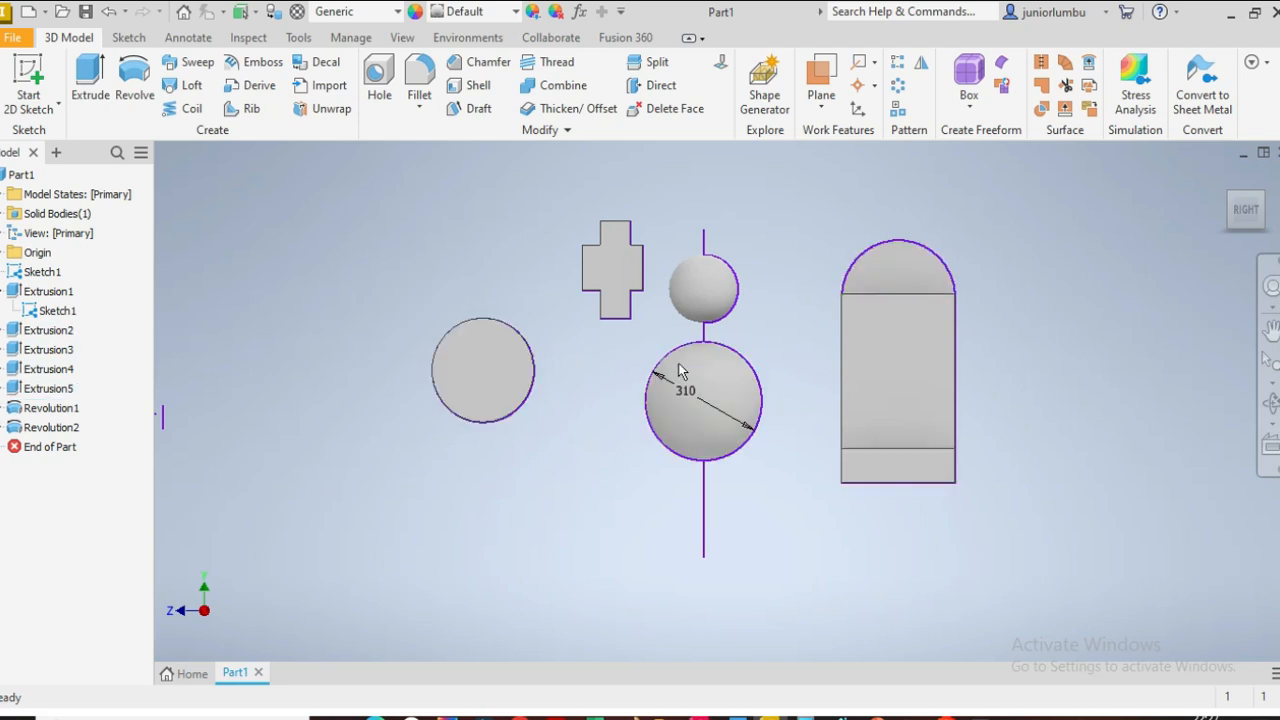
pyautogui.rightClick(60, 316)
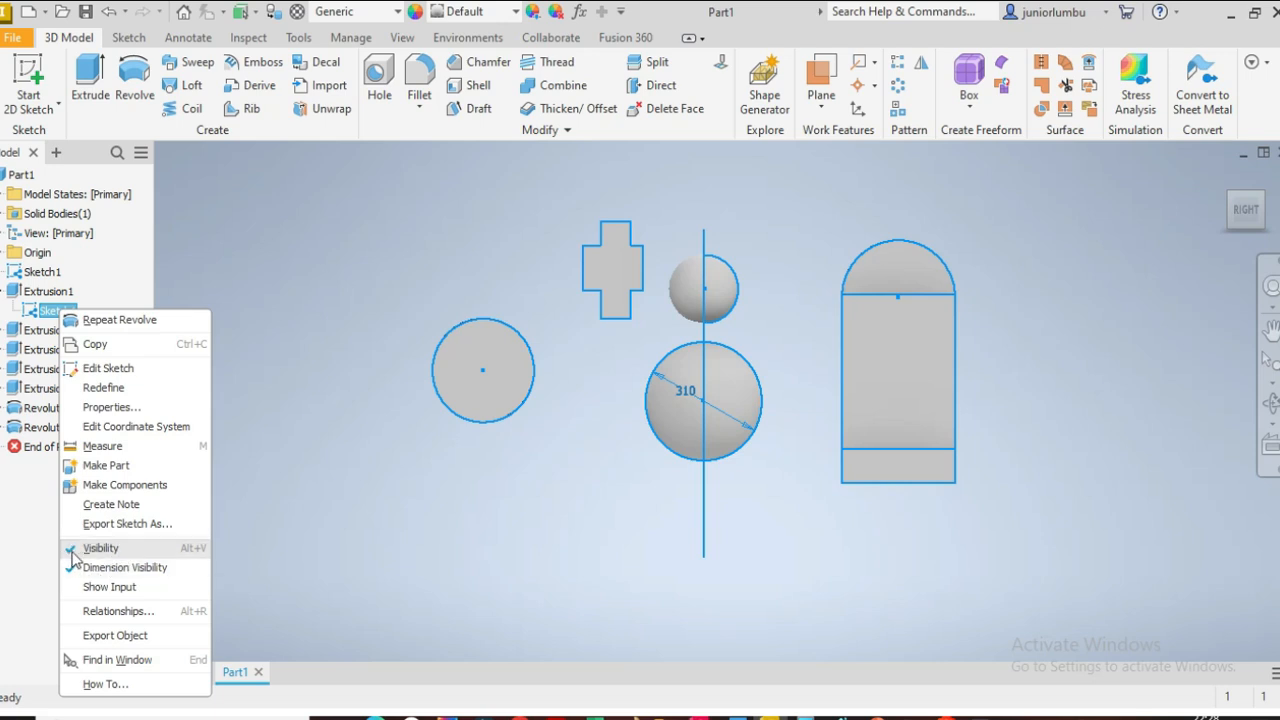
pyautogui.click(121, 553)
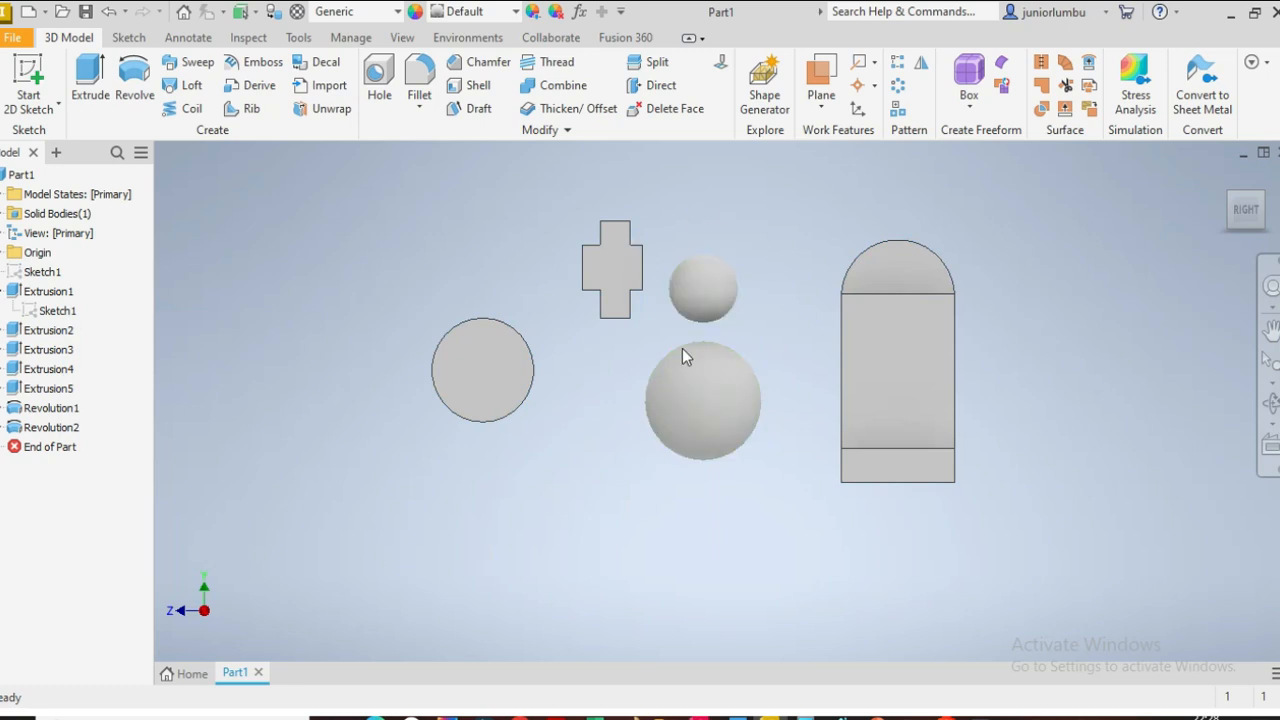
# Reopen Sketch1 for editing and measure the radius of the small half-circle with the Dimension tool, without placing a dimension
pyautogui.moveTo(1246, 231)
pyautogui.mouseDown()
pyautogui.moveTo(1254, 305)
pyautogui.moveTo(1236, 240)
pyautogui.moveTo(1268, 254)
pyautogui.moveTo(1245, 228)
pyautogui.mouseUp()
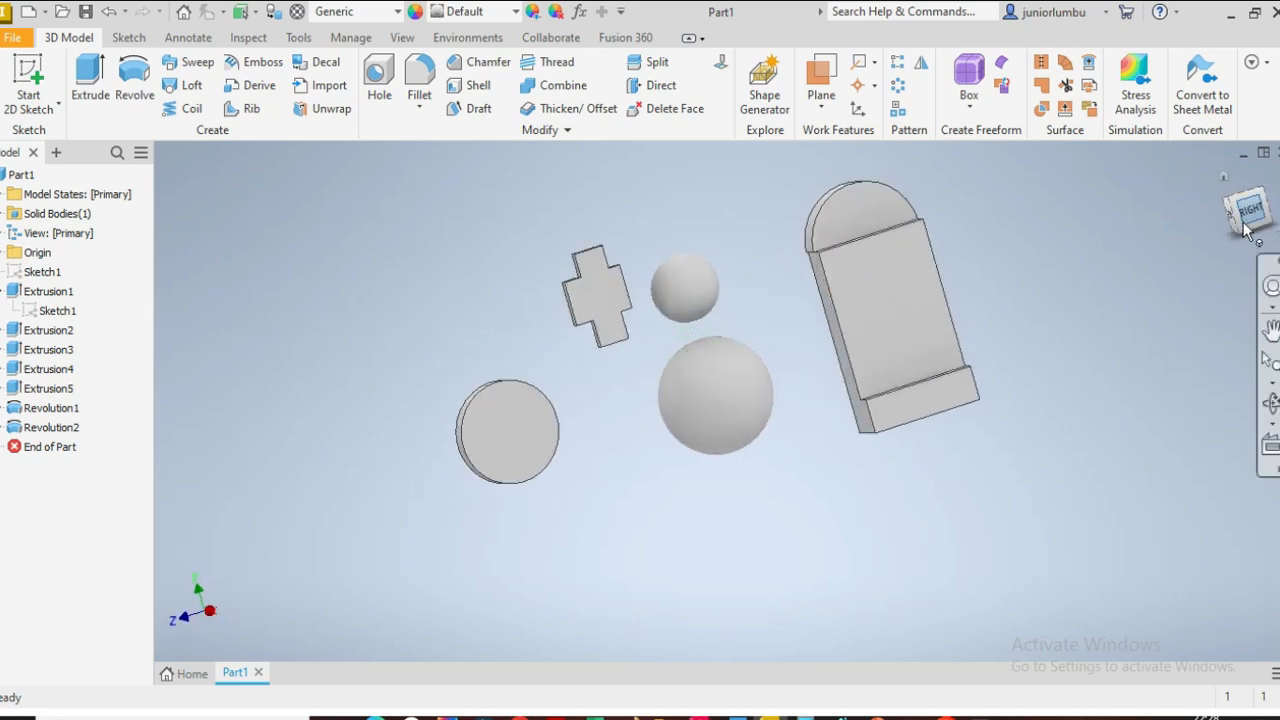
pyautogui.click(1241, 222)
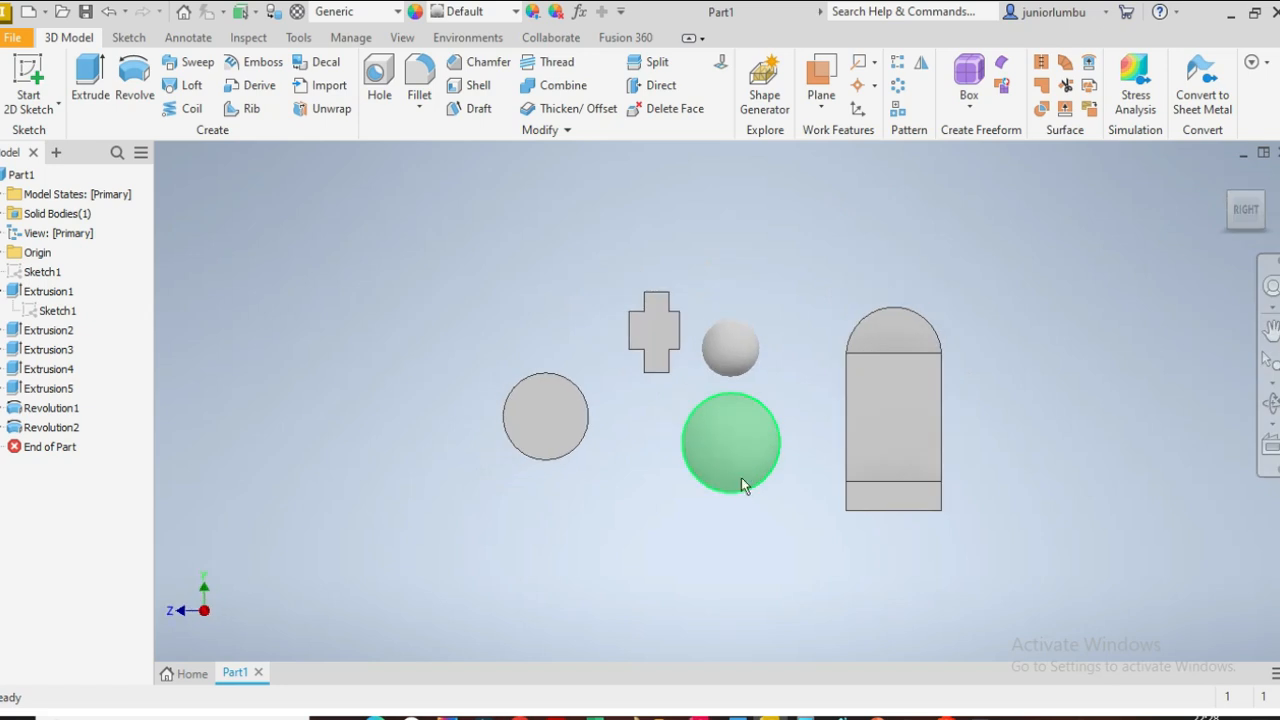
pyautogui.scroll(4, 779, 503)
pyautogui.scroll(-3, 777, 505)
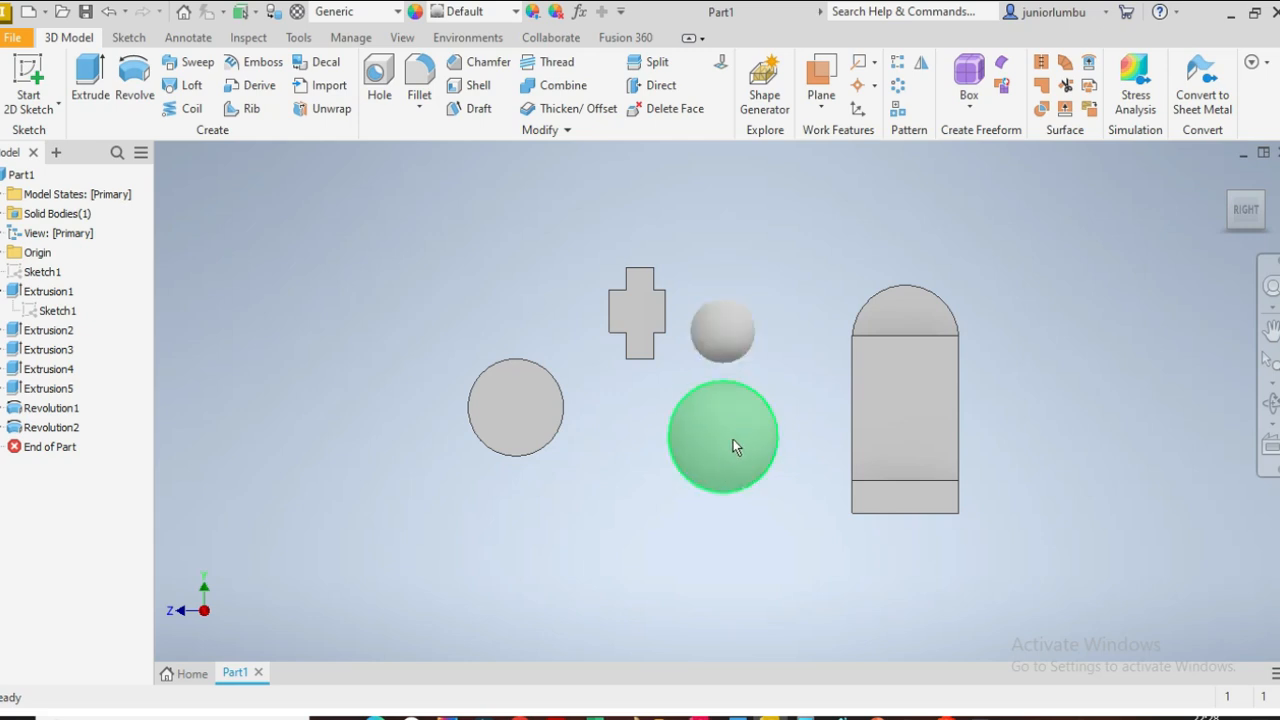
pyautogui.rightClick(57, 317)
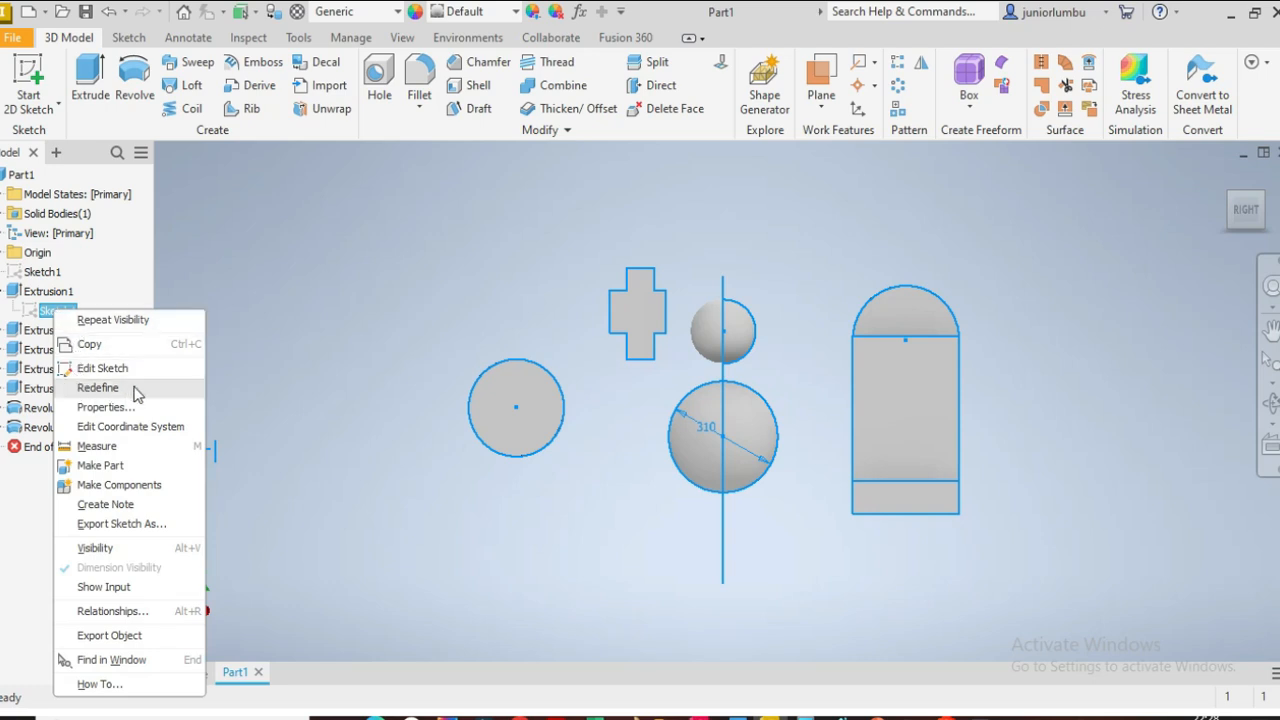
pyautogui.click(103, 368)
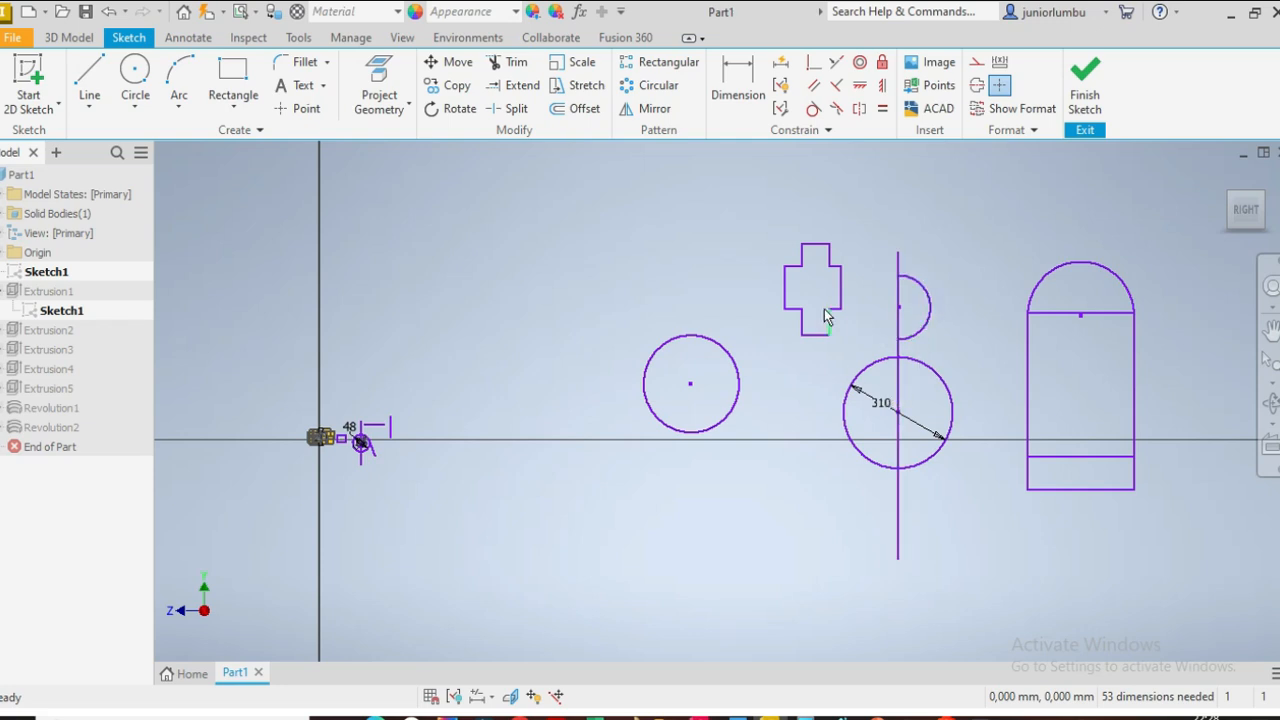
pyautogui.click(722, 92)
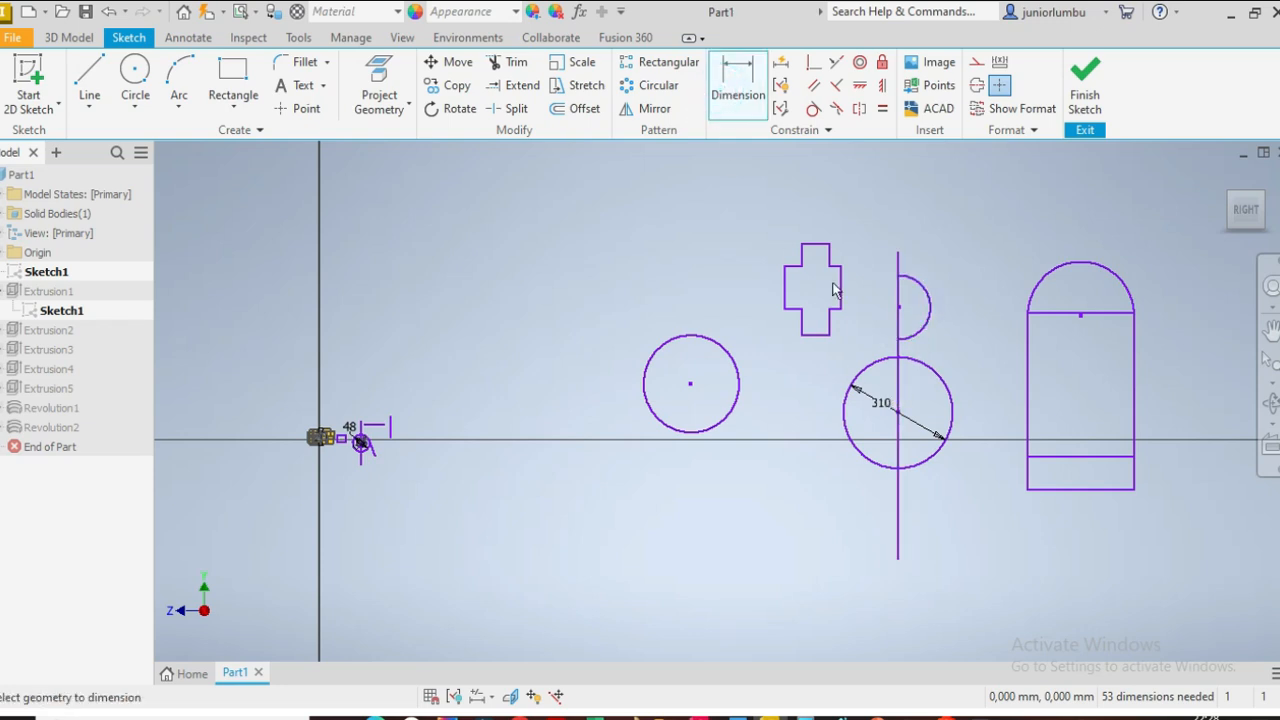
pyautogui.click(925, 302)
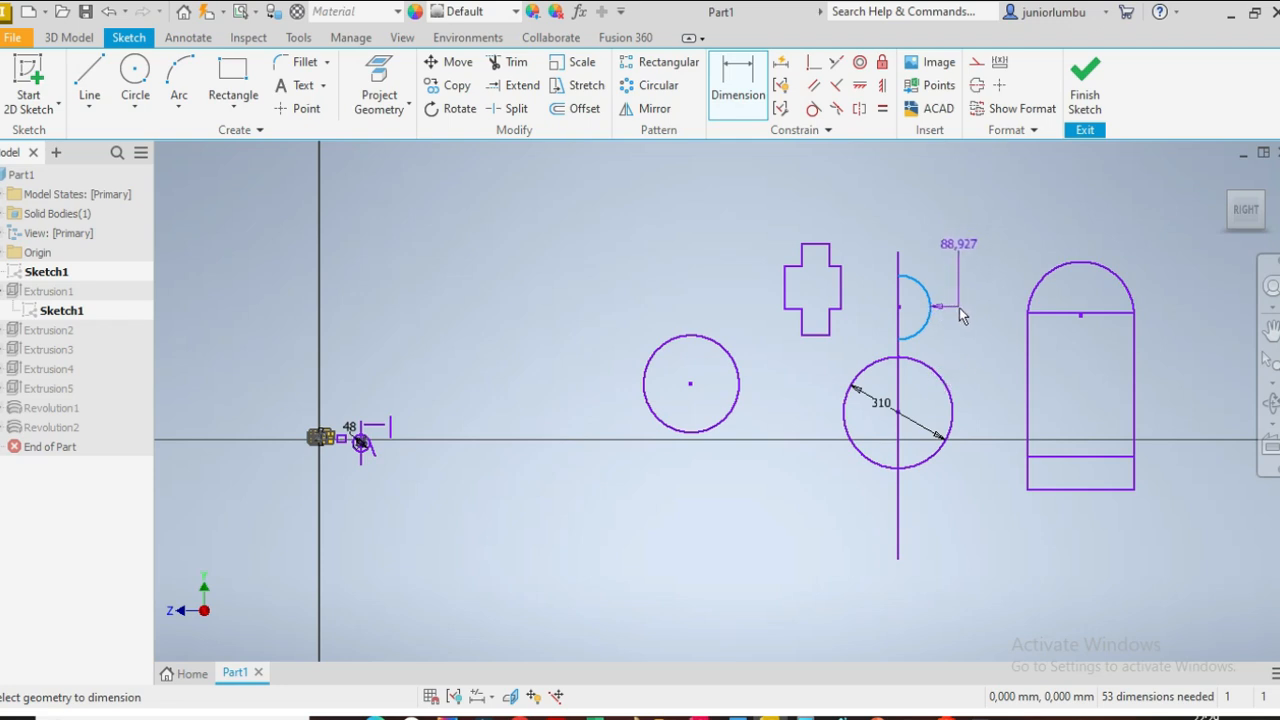
pyautogui.press('Escape')
pyautogui.click(737, 104)
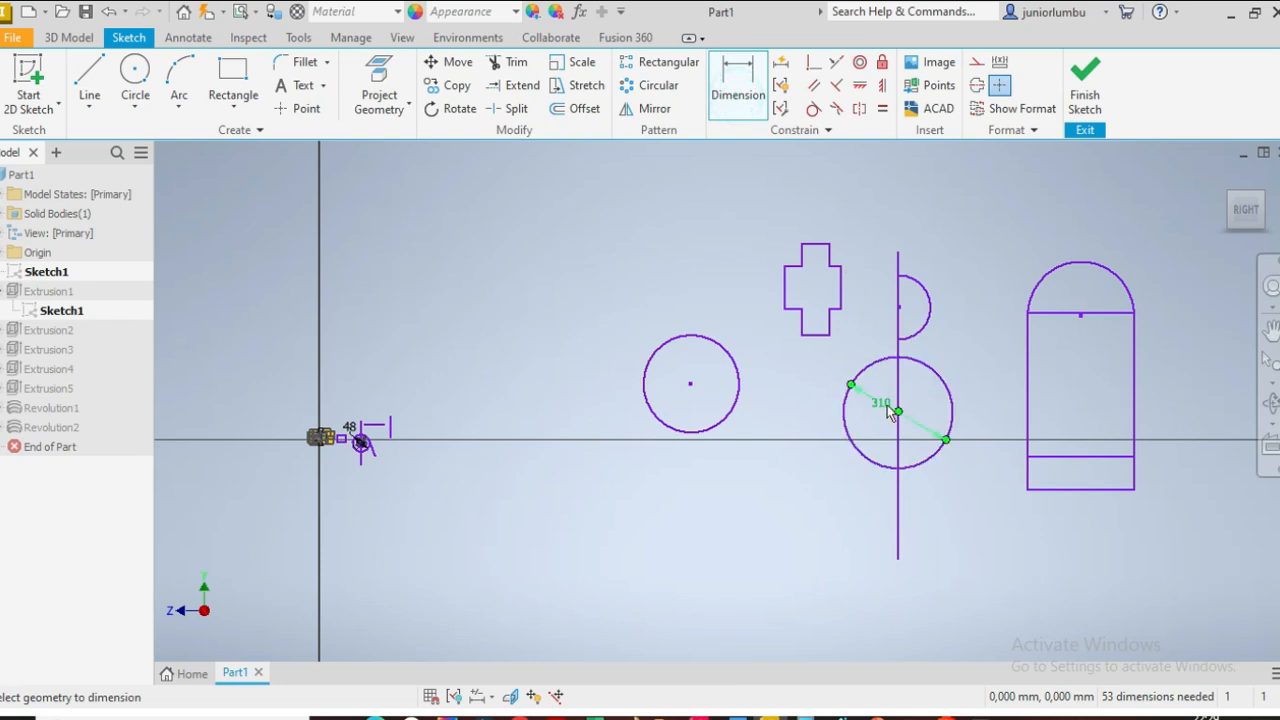
pyautogui.press('Escape')
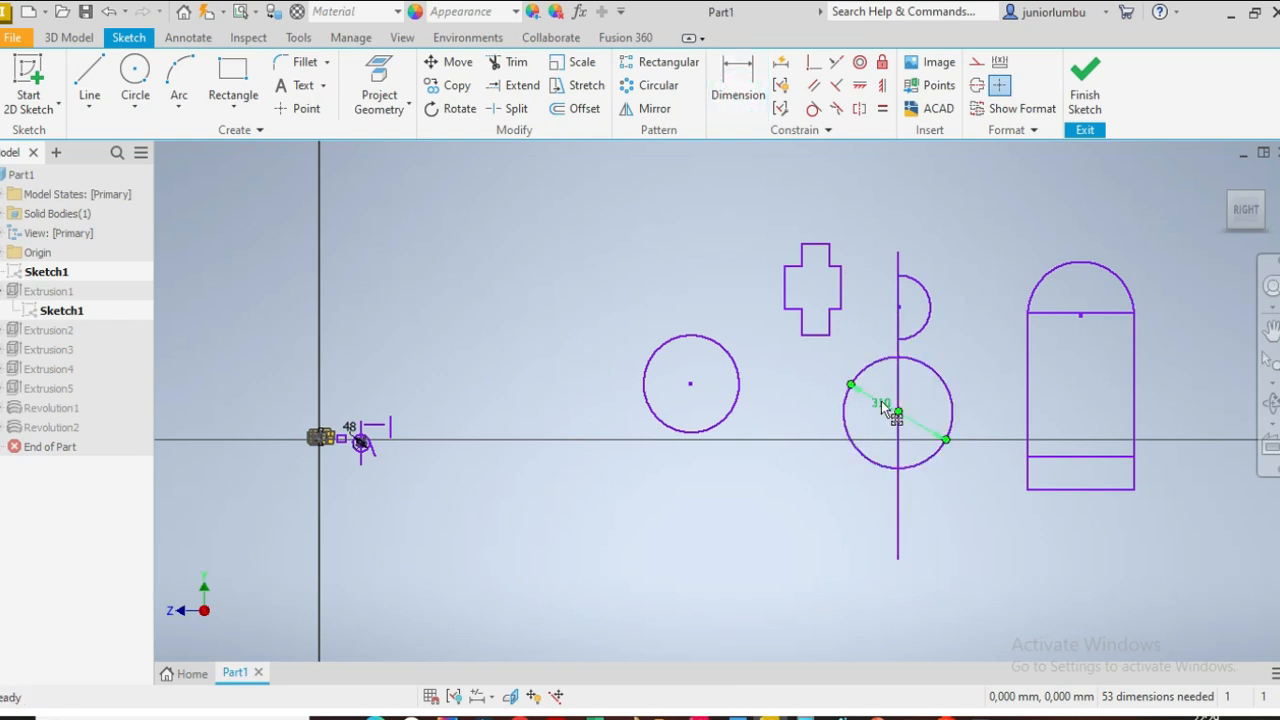
# Set the diameter of the 310 mm circle to 177.8 mm and finish the sketch
pyautogui.doubleClick(883, 407)
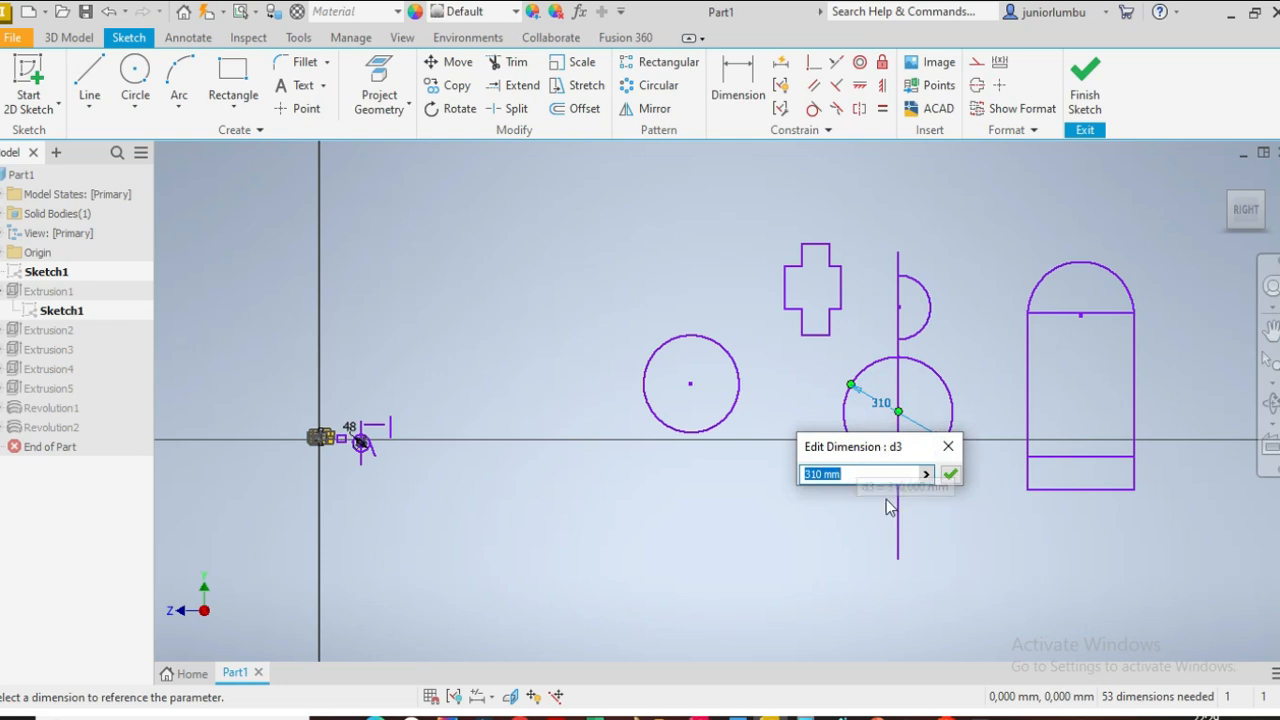
pyautogui.write('1')
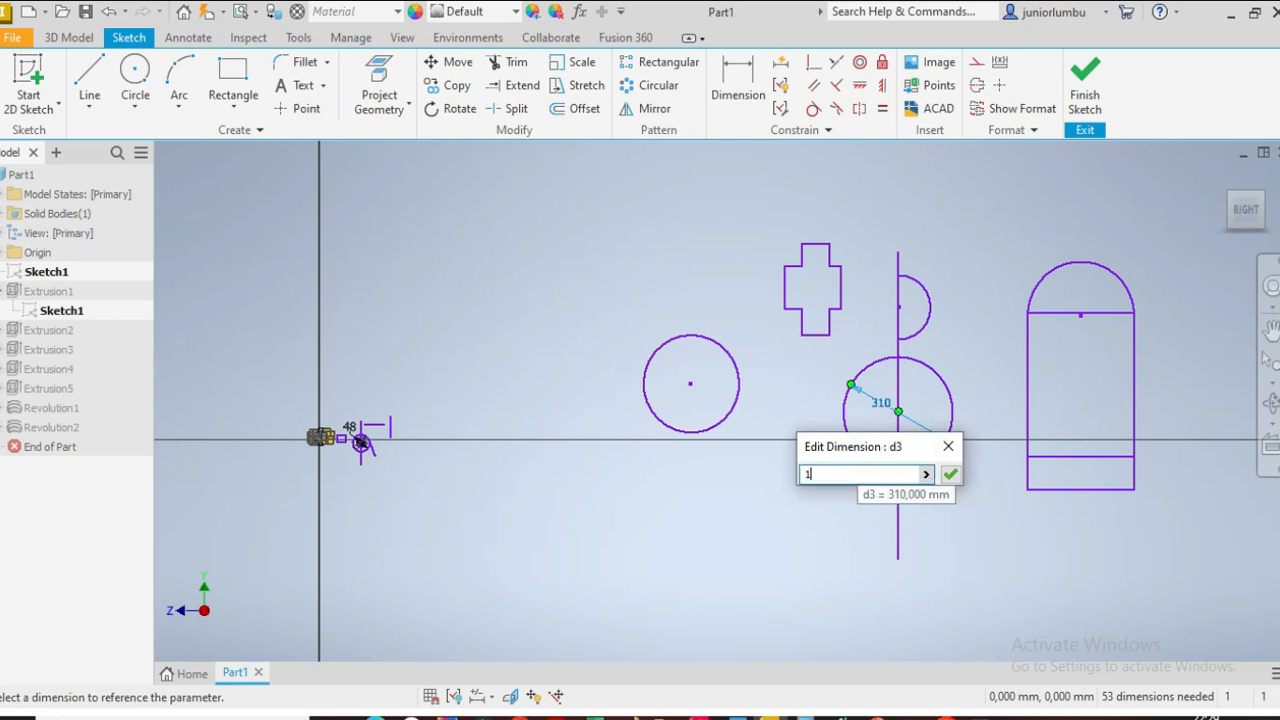
pyautogui.write('77.8')
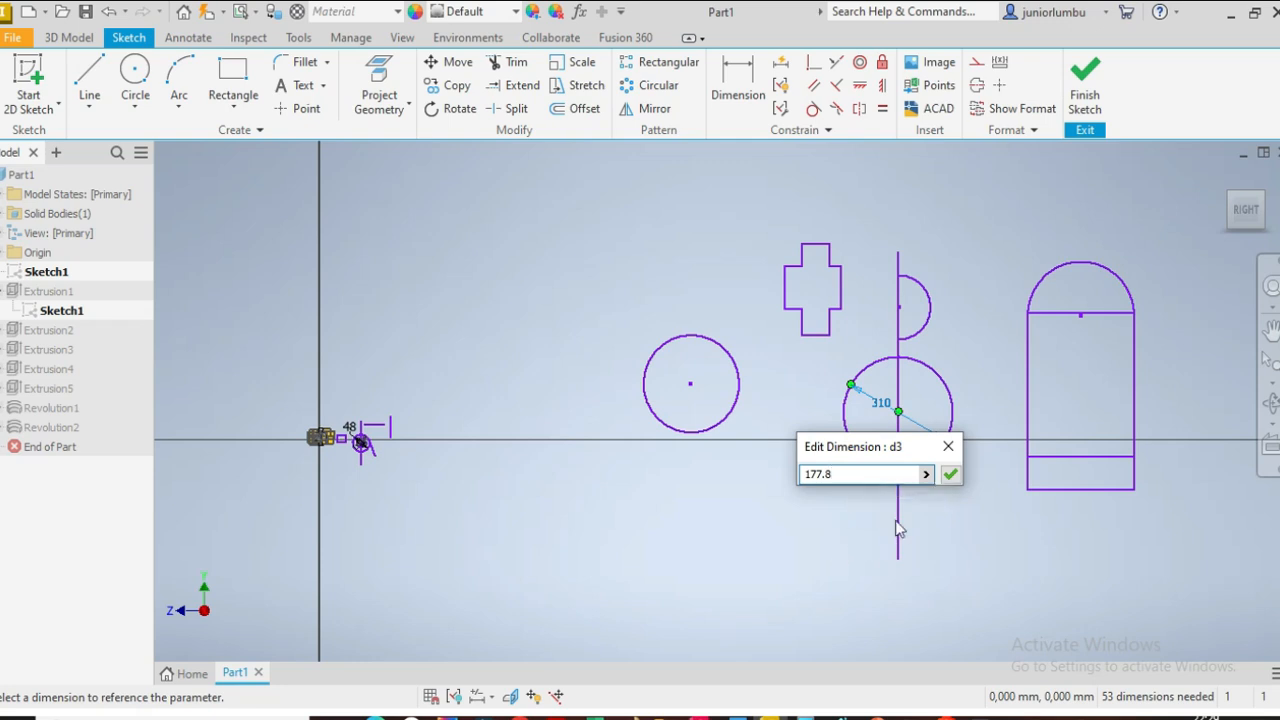
pyautogui.click(952, 474)
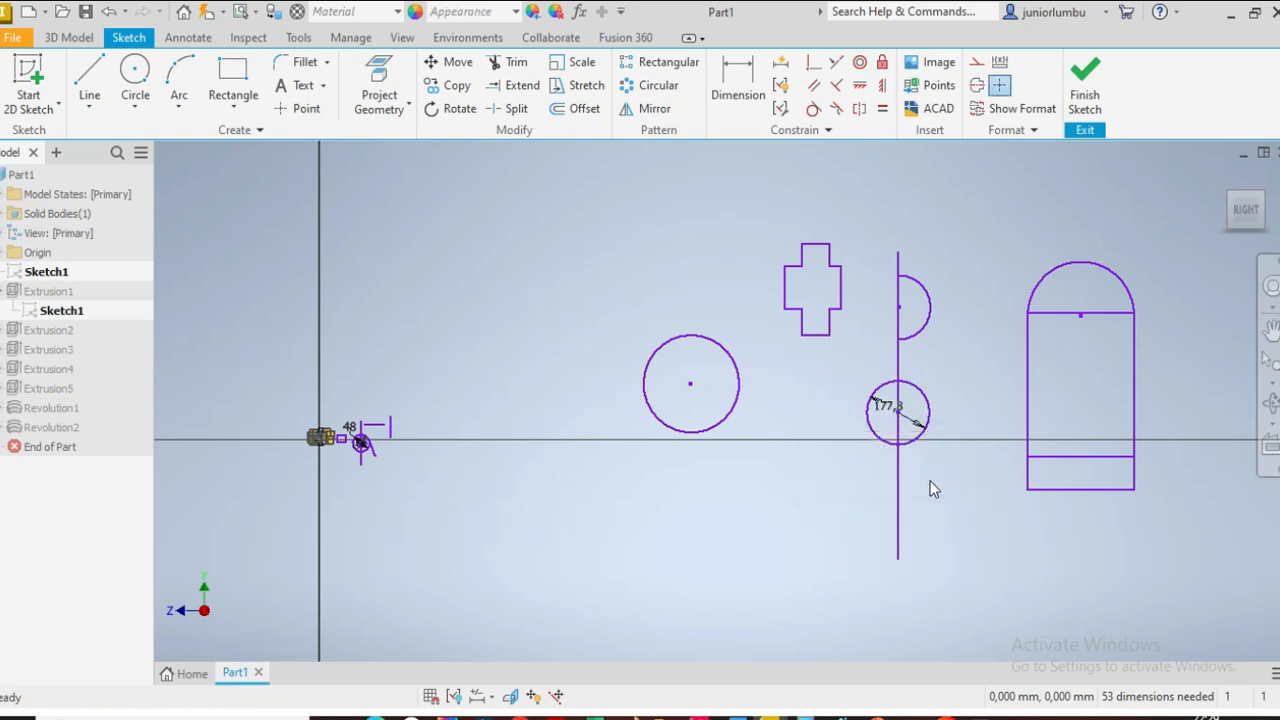
pyautogui.click(1085, 95)
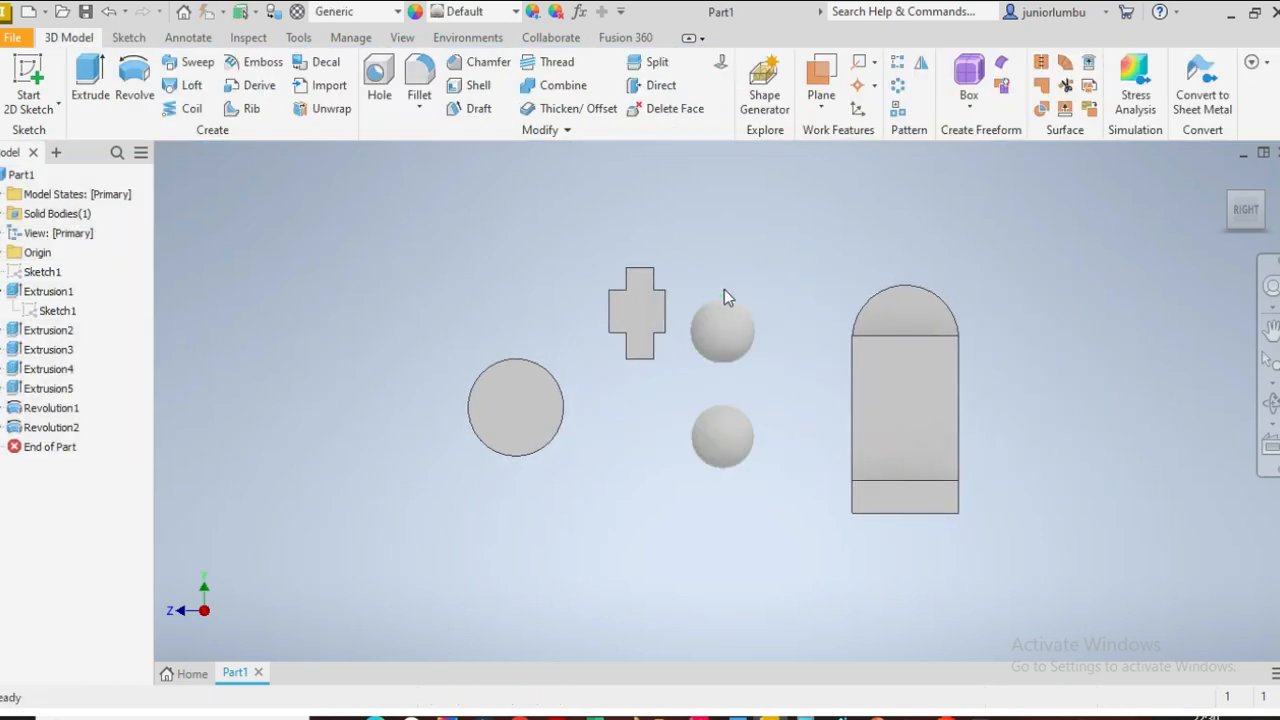
# Undo the last sketch edit to the diameter of the circle that forms the lower sphere
pyautogui.click(750, 328)
pyautogui.moveTo(1240, 210)
pyautogui.mouseDown()
pyautogui.moveTo(1258, 212)
pyautogui.moveTo(1258, 232)
pyautogui.moveTo(1254, 208)
pyautogui.moveTo(1238, 209)
pyautogui.moveTo(1246, 220)
pyautogui.mouseUp()
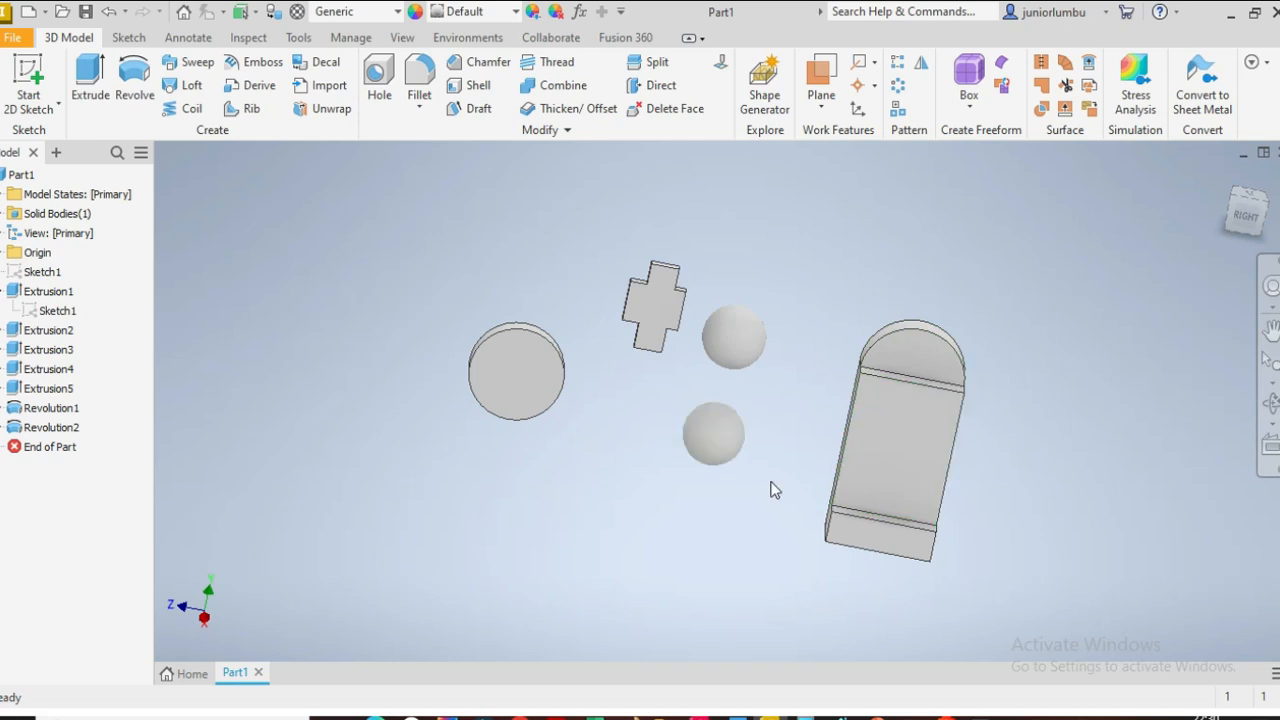
pyautogui.click(107, 18)
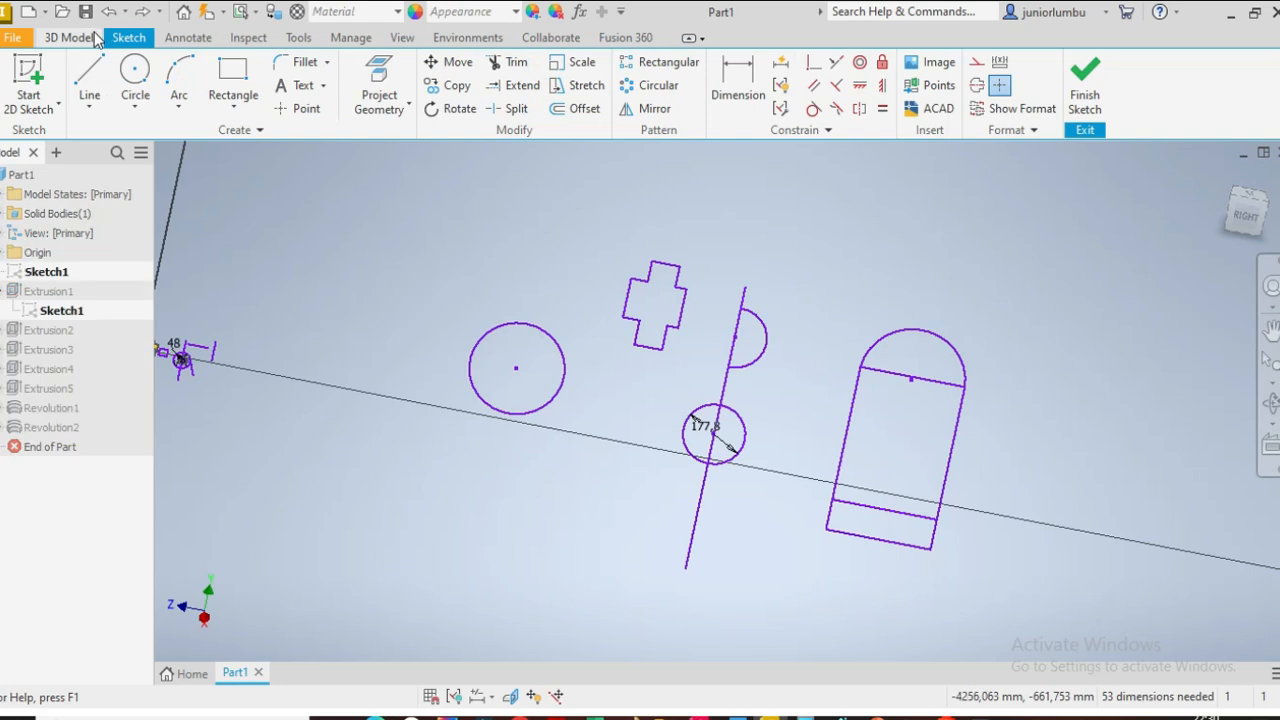
pyautogui.click(110, 18)
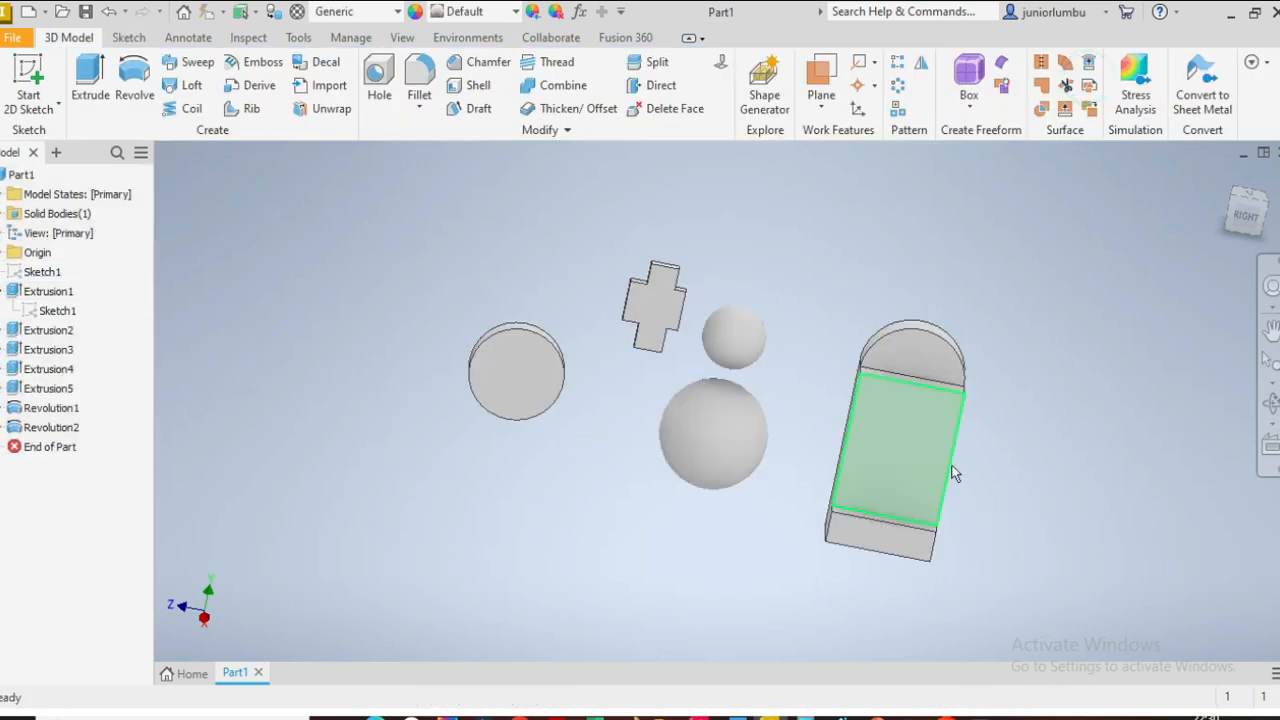
# Fillet the vertical front corner edge of the tall block's protruding foot, on the side facing the spheres, with a 25 mm radius
pyautogui.click(1243, 218)
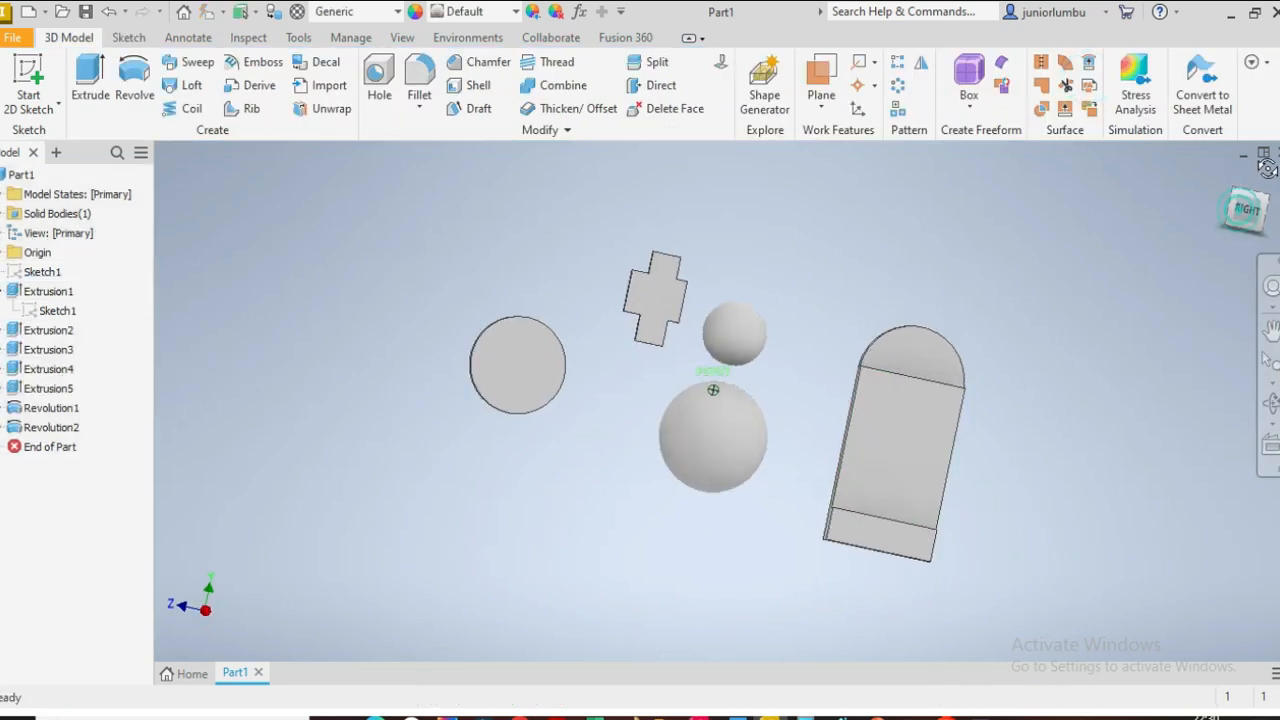
pyautogui.moveTo(1243, 215); pyautogui.dragTo(1176, 275)
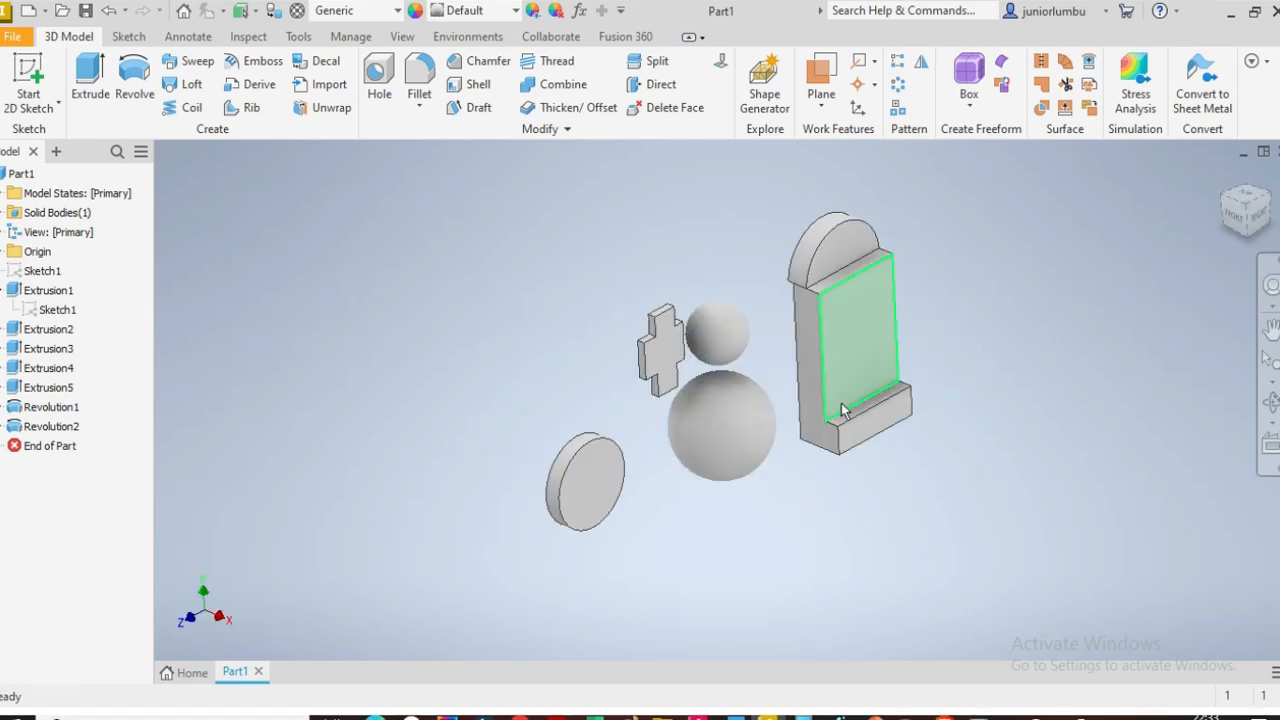
pyautogui.scroll(-3, 856, 422)
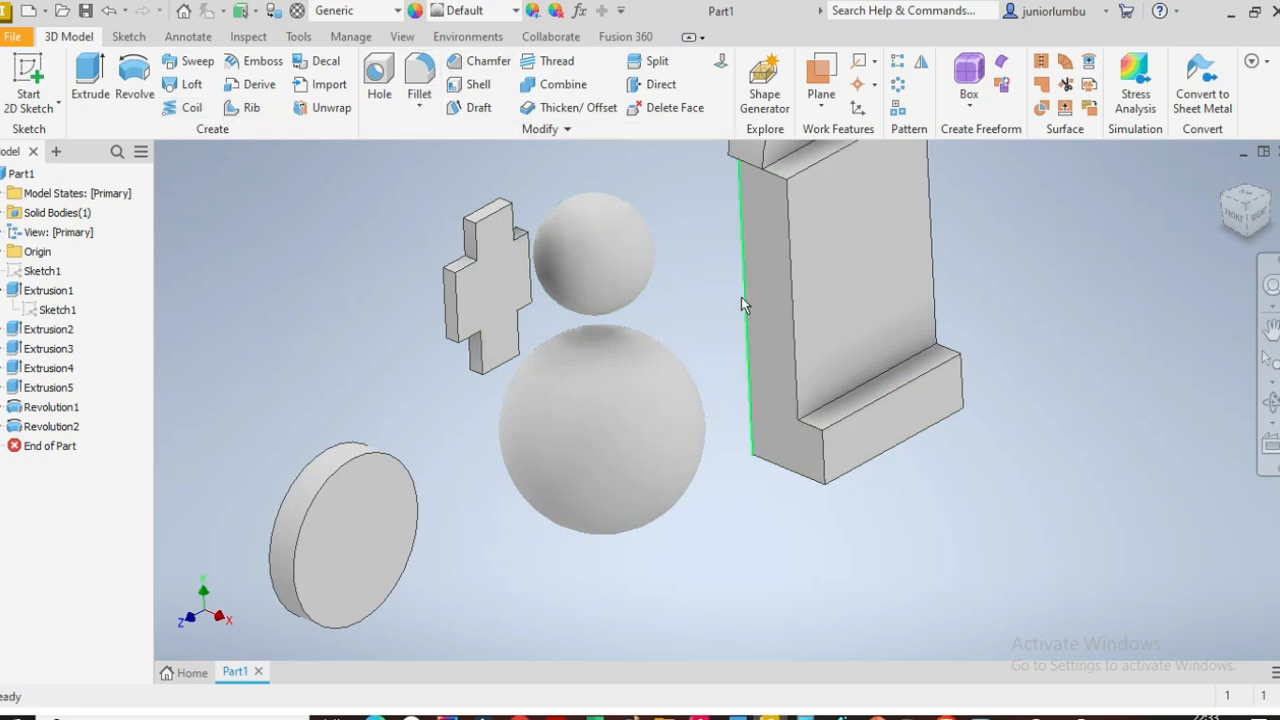
pyautogui.scroll(3, 742, 305)
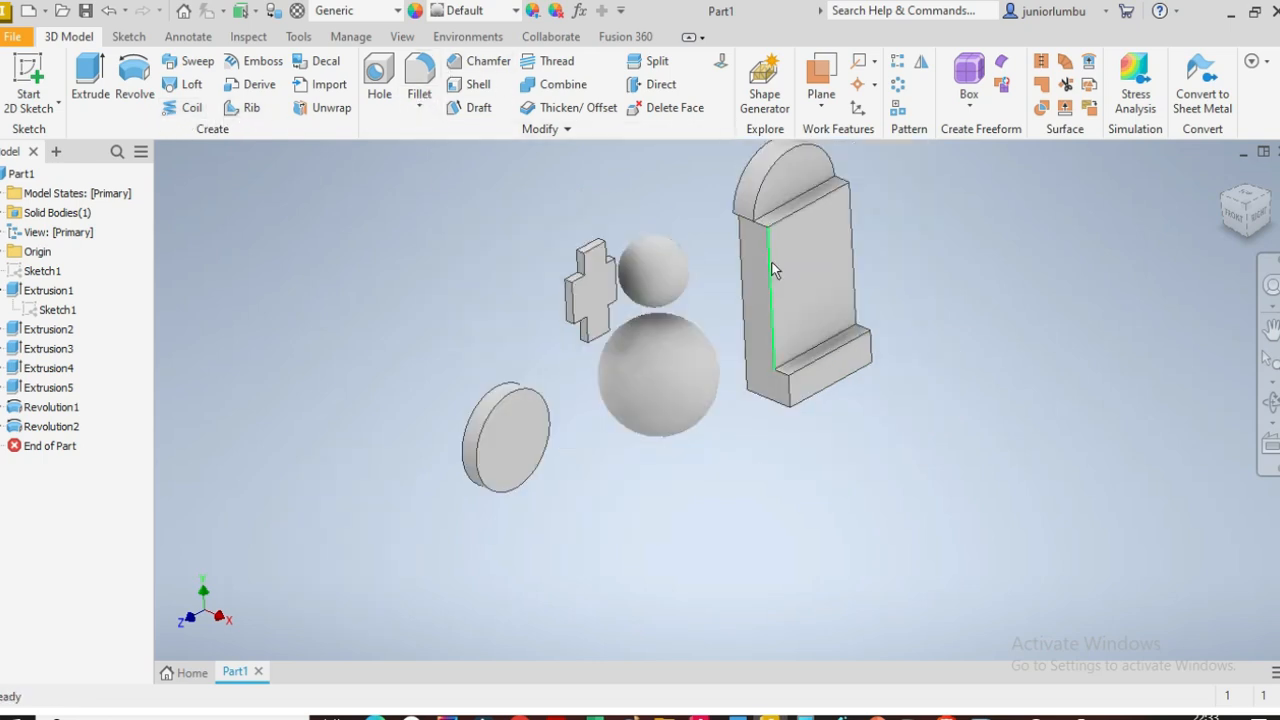
pyautogui.click(1250, 215)
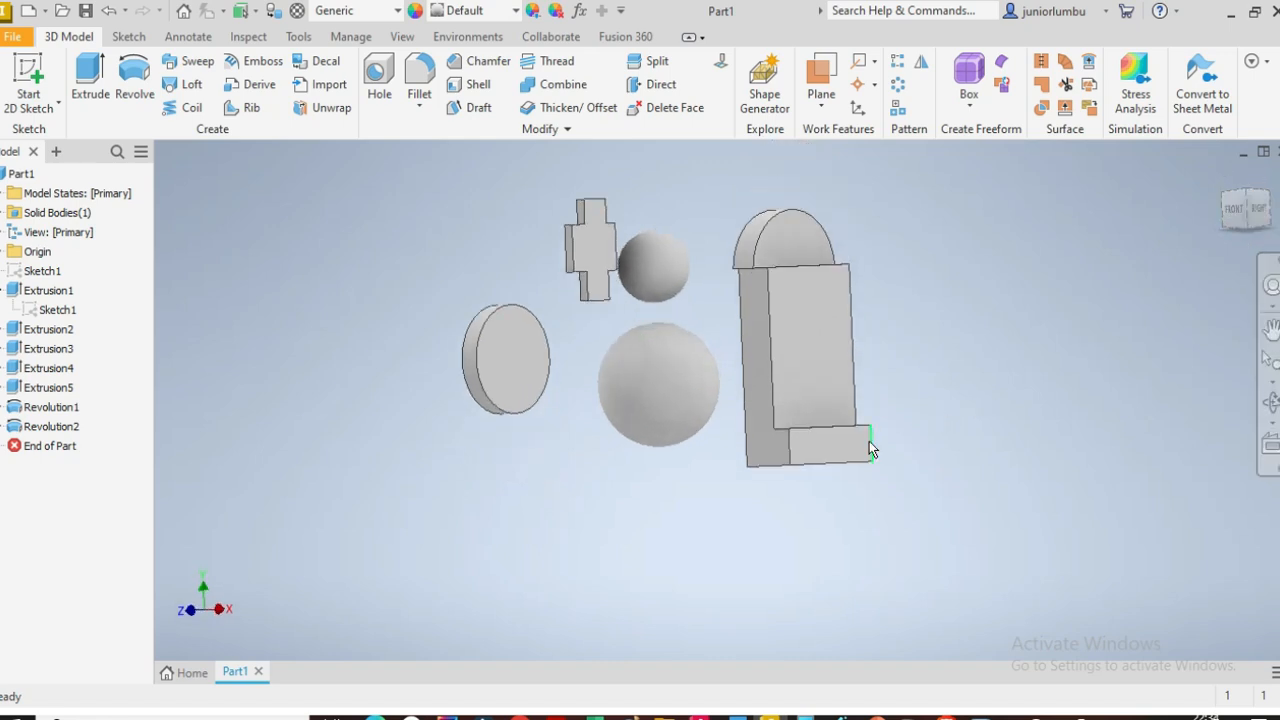
pyautogui.scroll(-3, 870, 449)
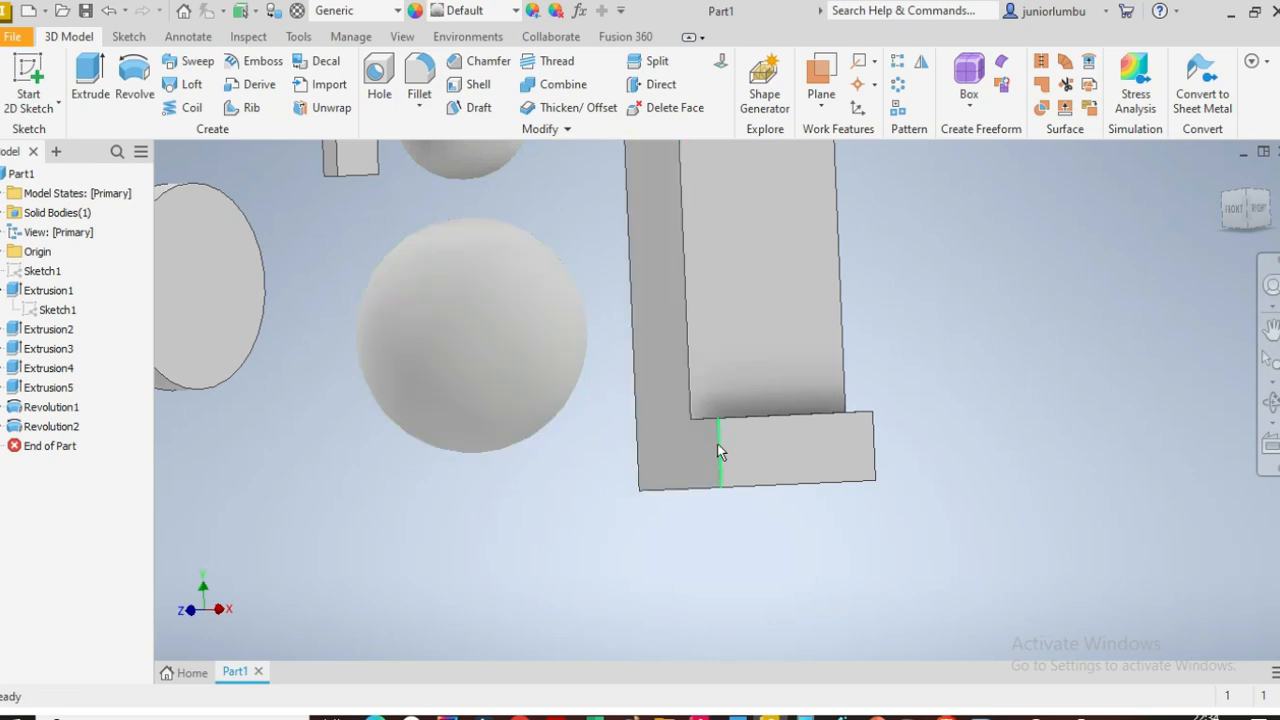
pyautogui.click(421, 90)
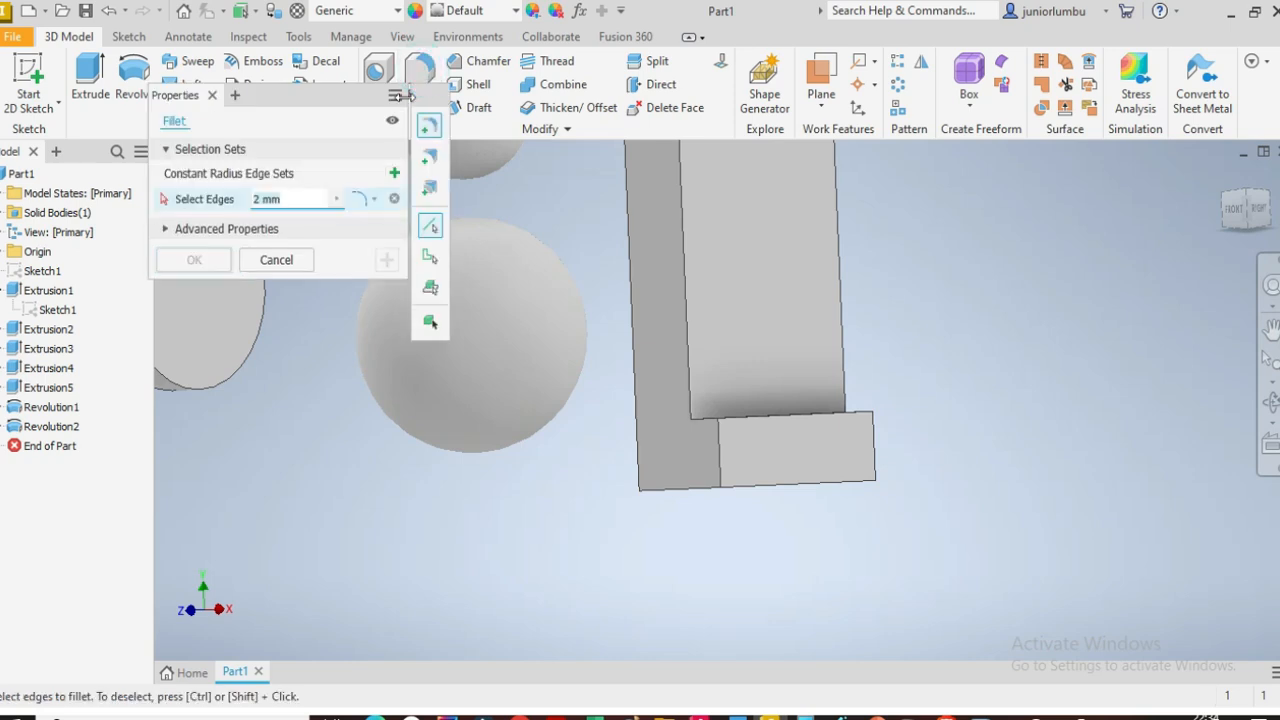
pyautogui.click(721, 458)
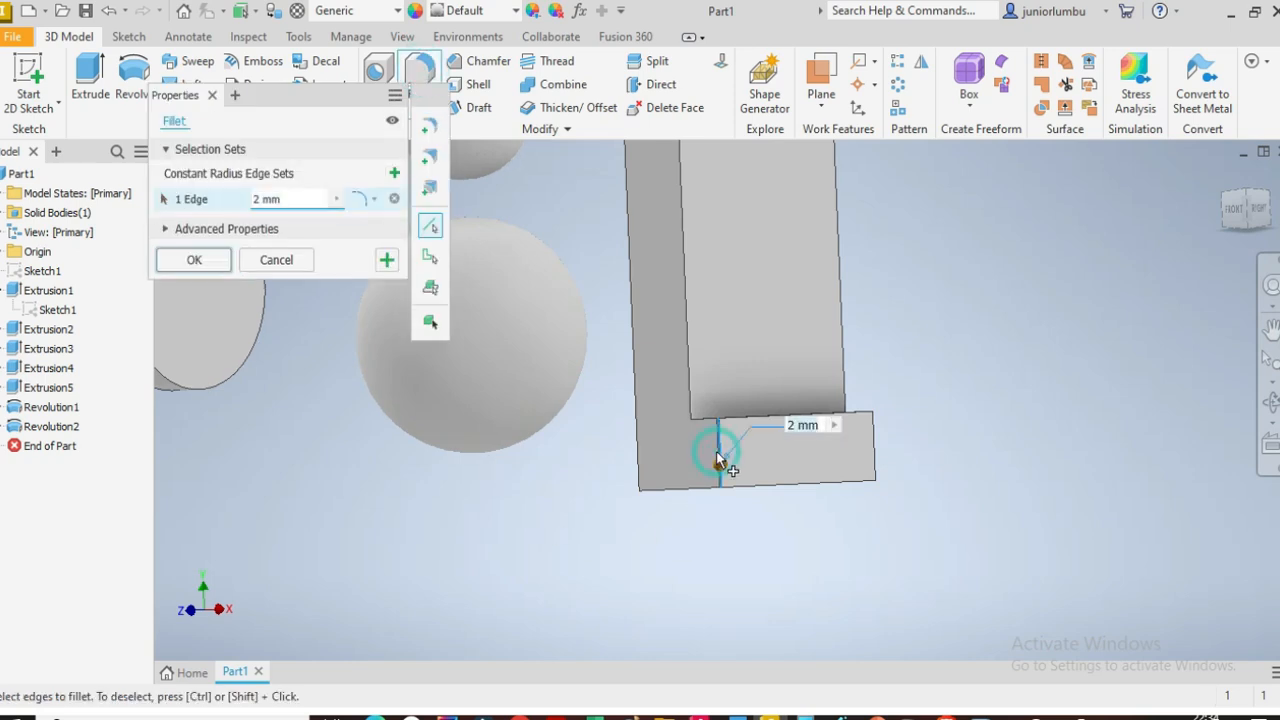
pyautogui.moveTo(1248, 210); pyautogui.dragTo(1208, 264)
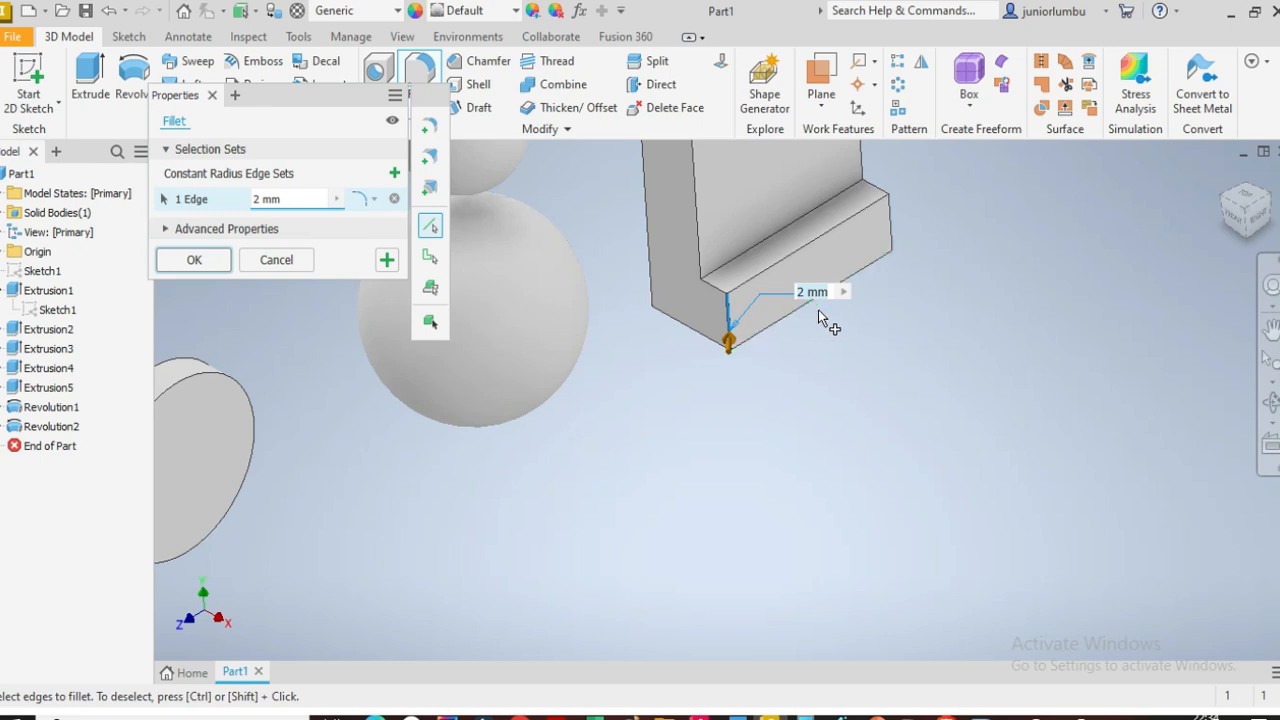
pyautogui.write('0')
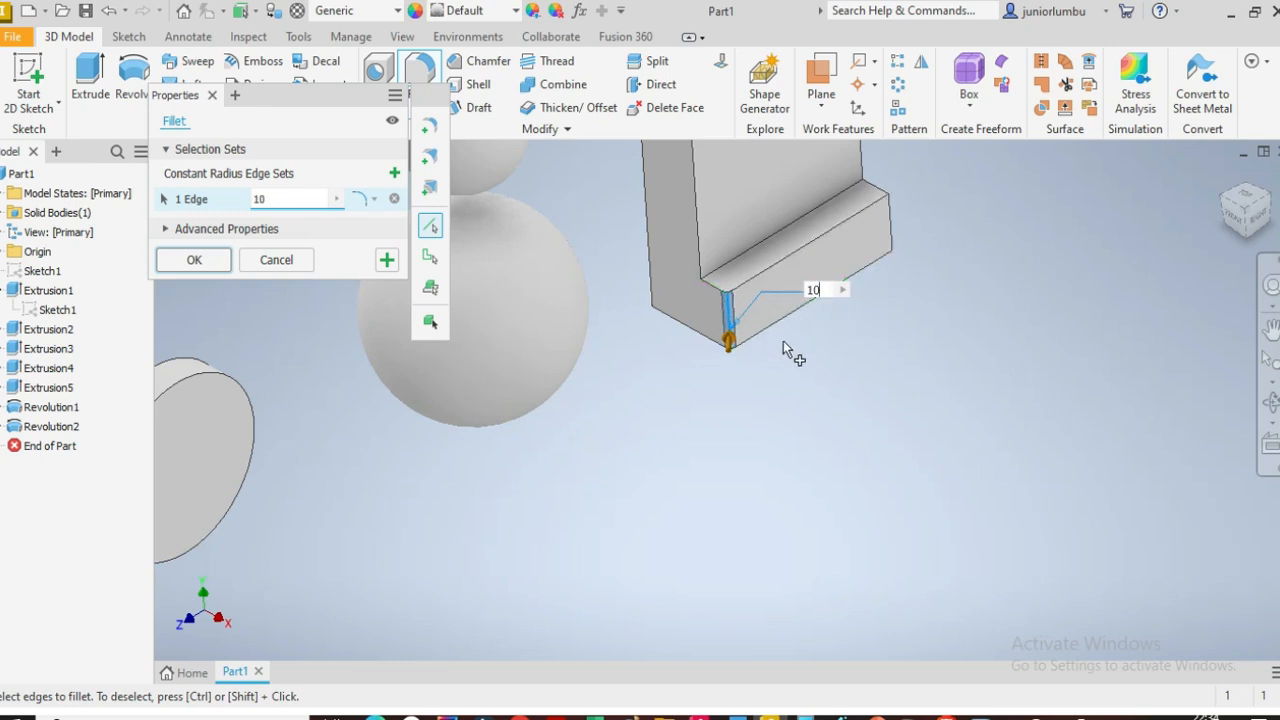
pyautogui.press('BackSpace')
pyautogui.press('BackSpace')
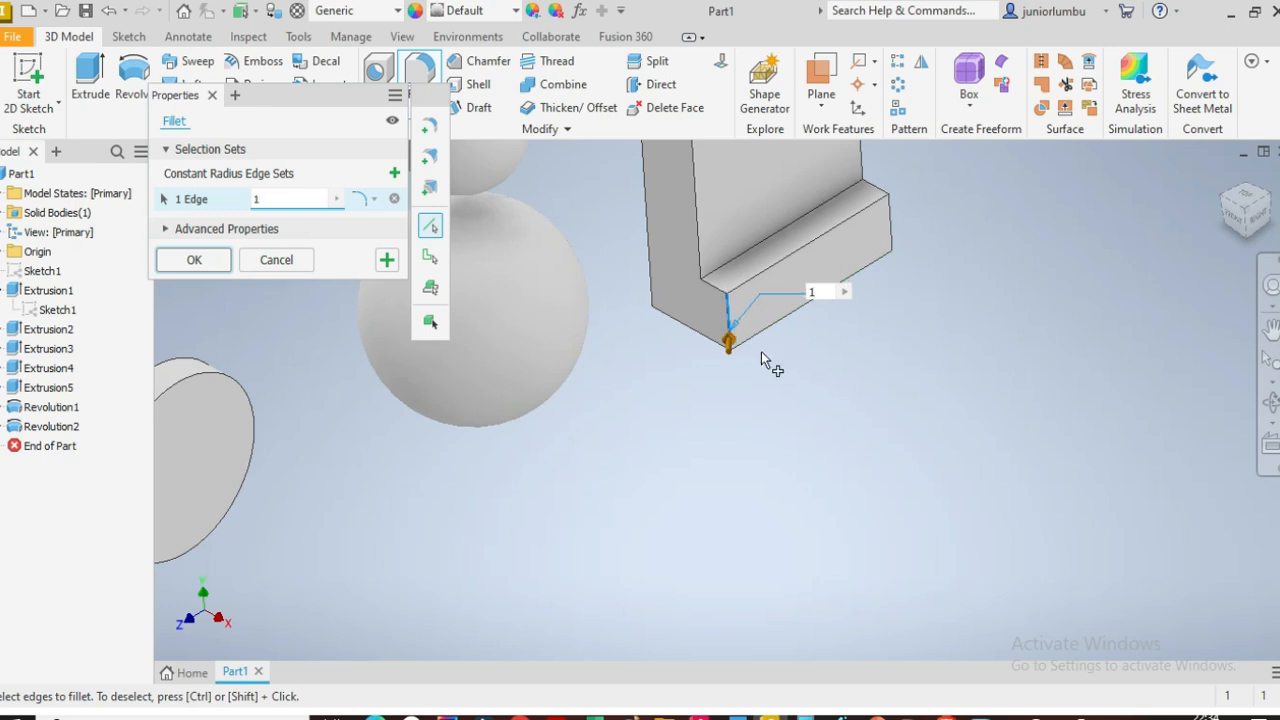
pyautogui.write('25')
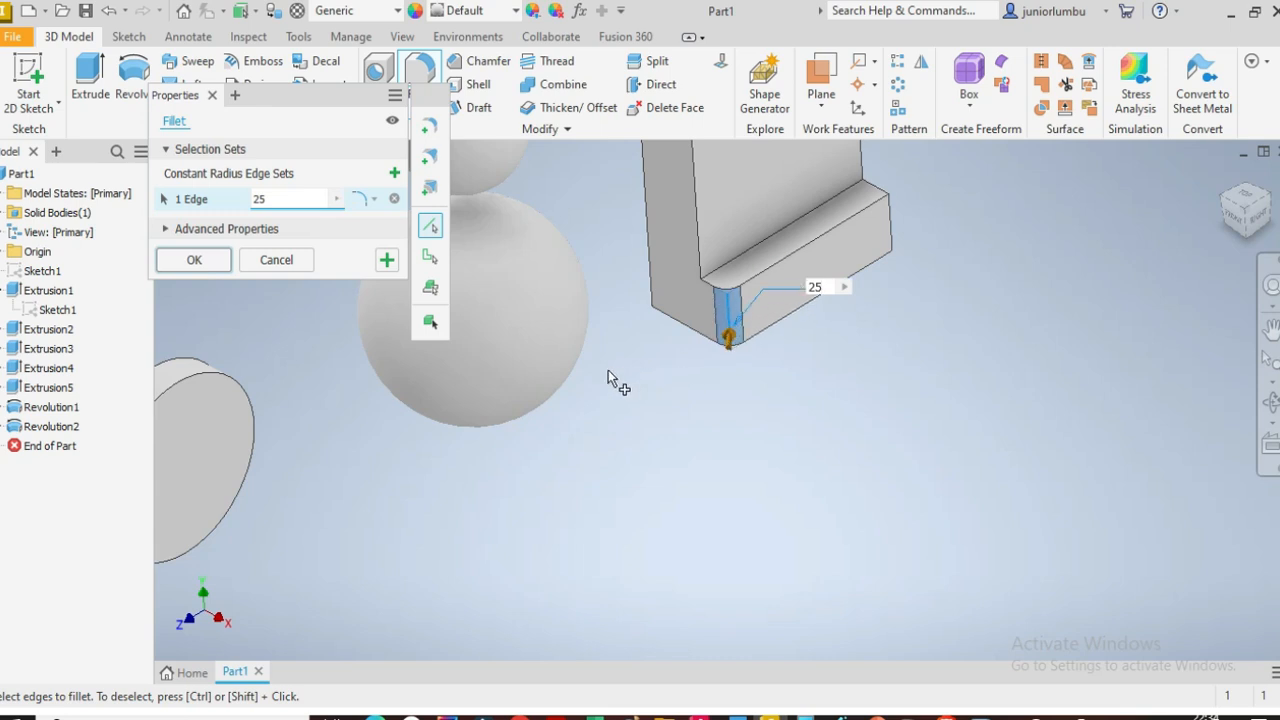
pyautogui.click(197, 260)
pyautogui.scroll(-3, 630, 360)
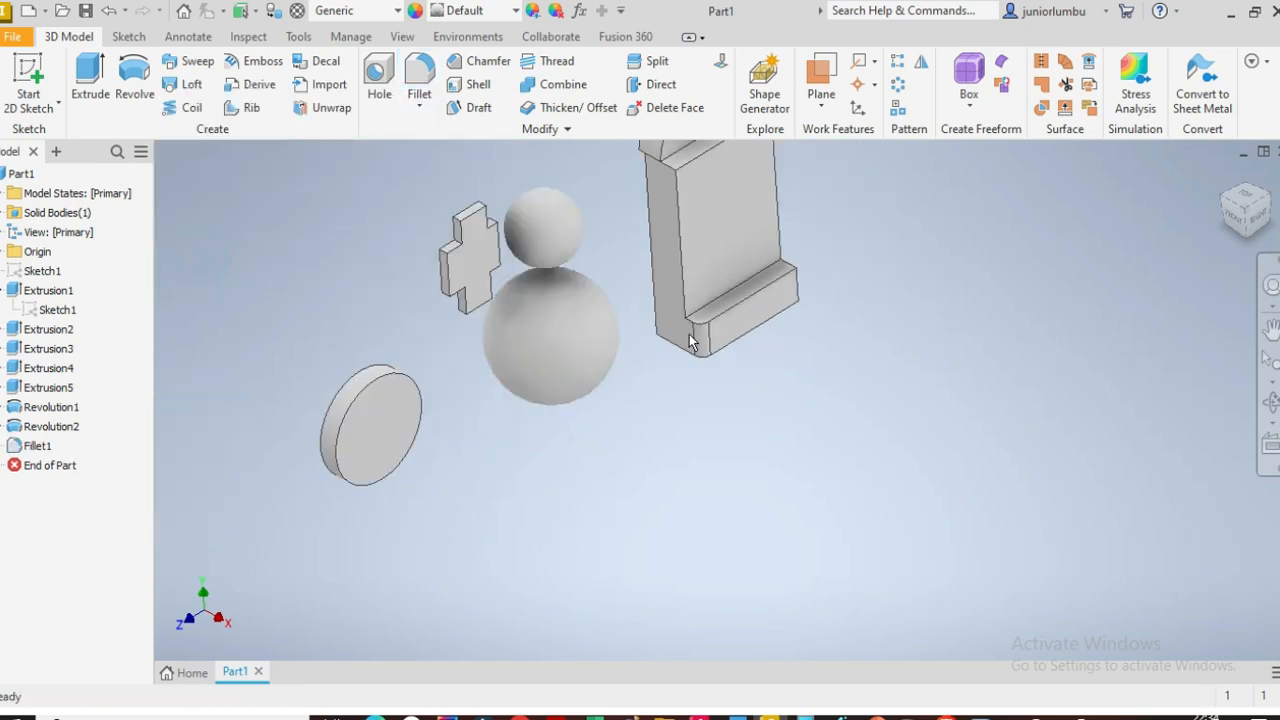
pyautogui.scroll(-3, 720, 255)
pyautogui.scroll(5, 722, 240)
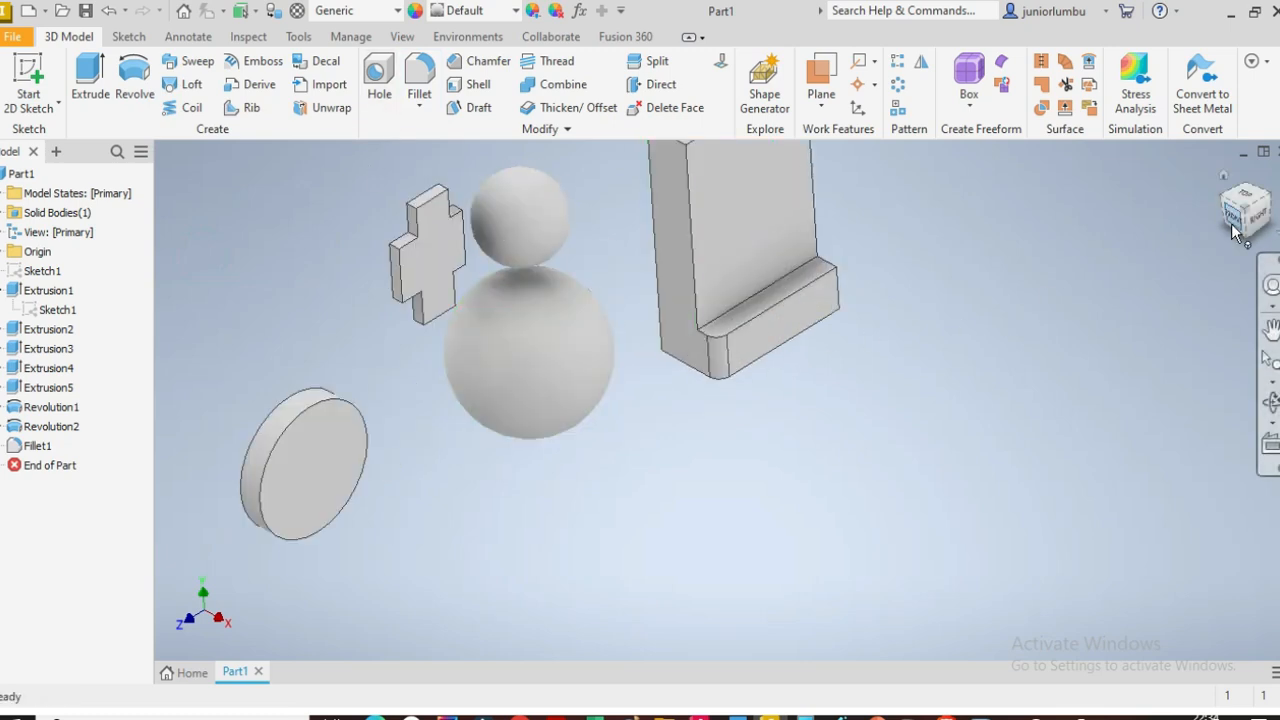
pyautogui.moveTo(1258, 219); pyautogui.dragTo(1240, 232)
pyautogui.moveTo(1030, 262)
pyautogui.keyDown('shift'); pyautogui.mouseDown(button='middle')
pyautogui.moveTo(1035, 425)
pyautogui.moveTo(1027, 308)
pyautogui.mouseUp(button='middle'); pyautogui.keyUp('shift')
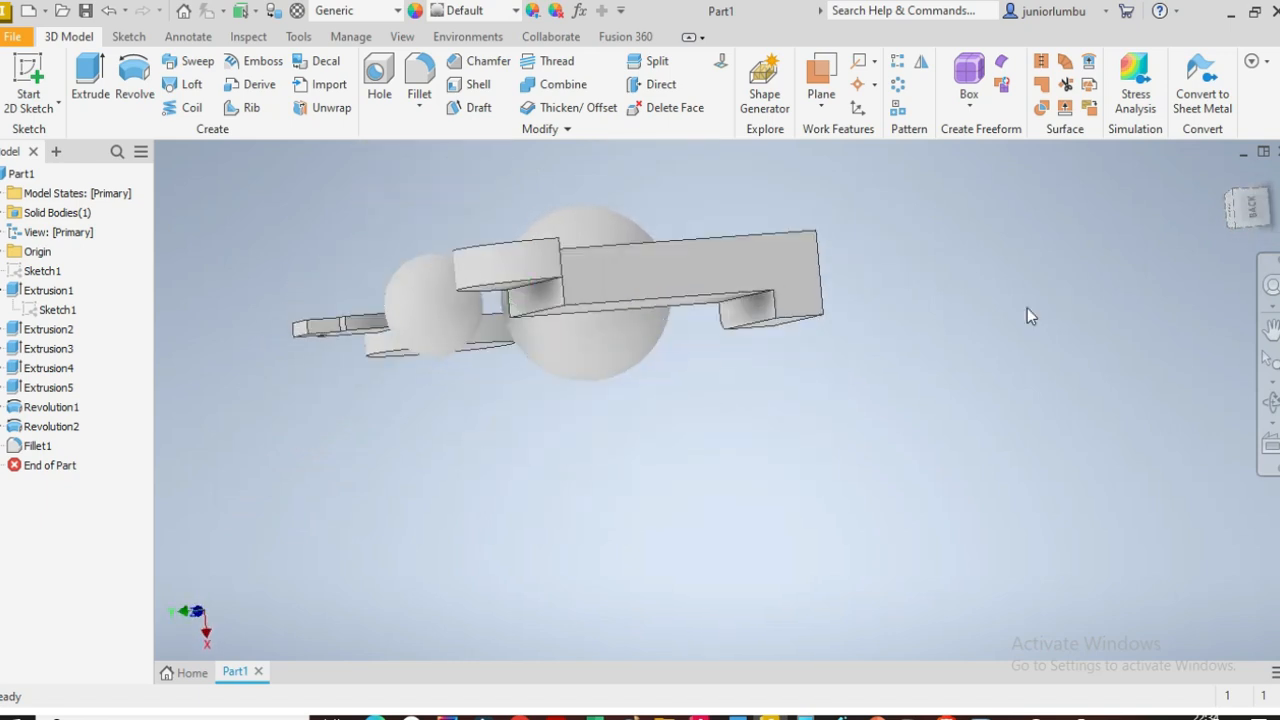
# Fillet the other vertical front corner edge of the tall block's protruding foot, facing away from the spheres, with a 30 mm radius
pyautogui.click(789, 316)
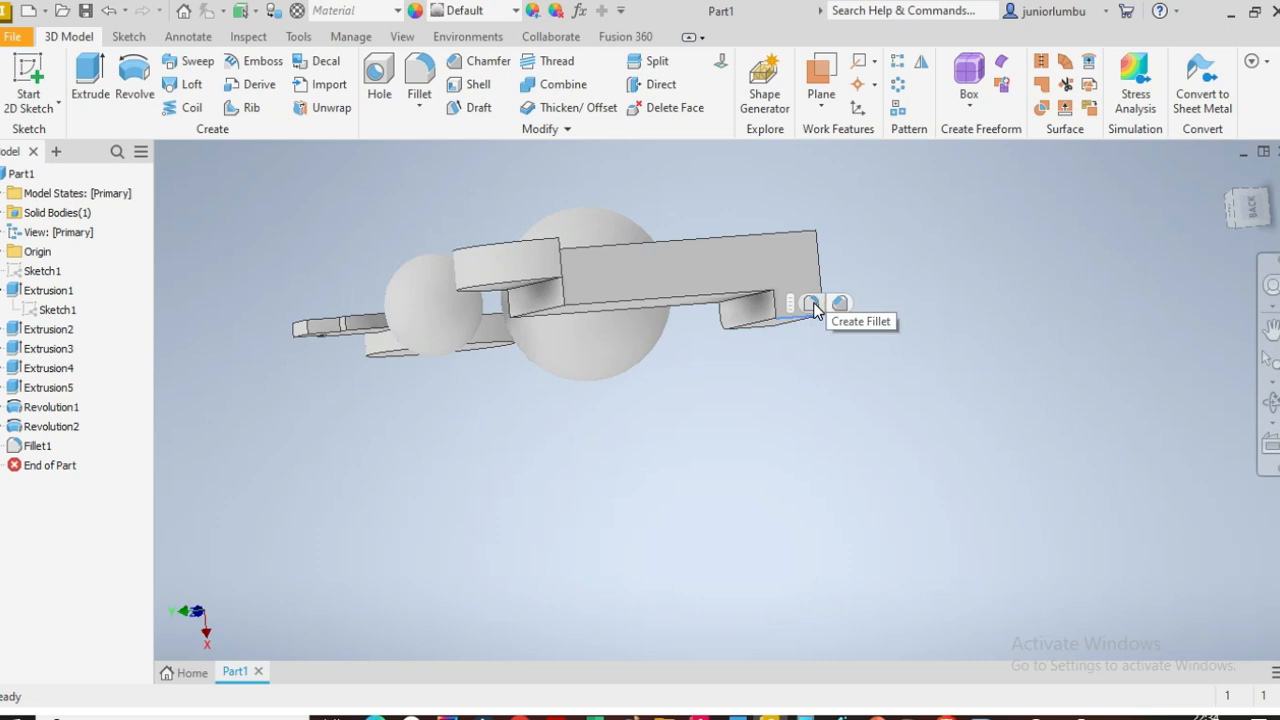
pyautogui.click(812, 305)
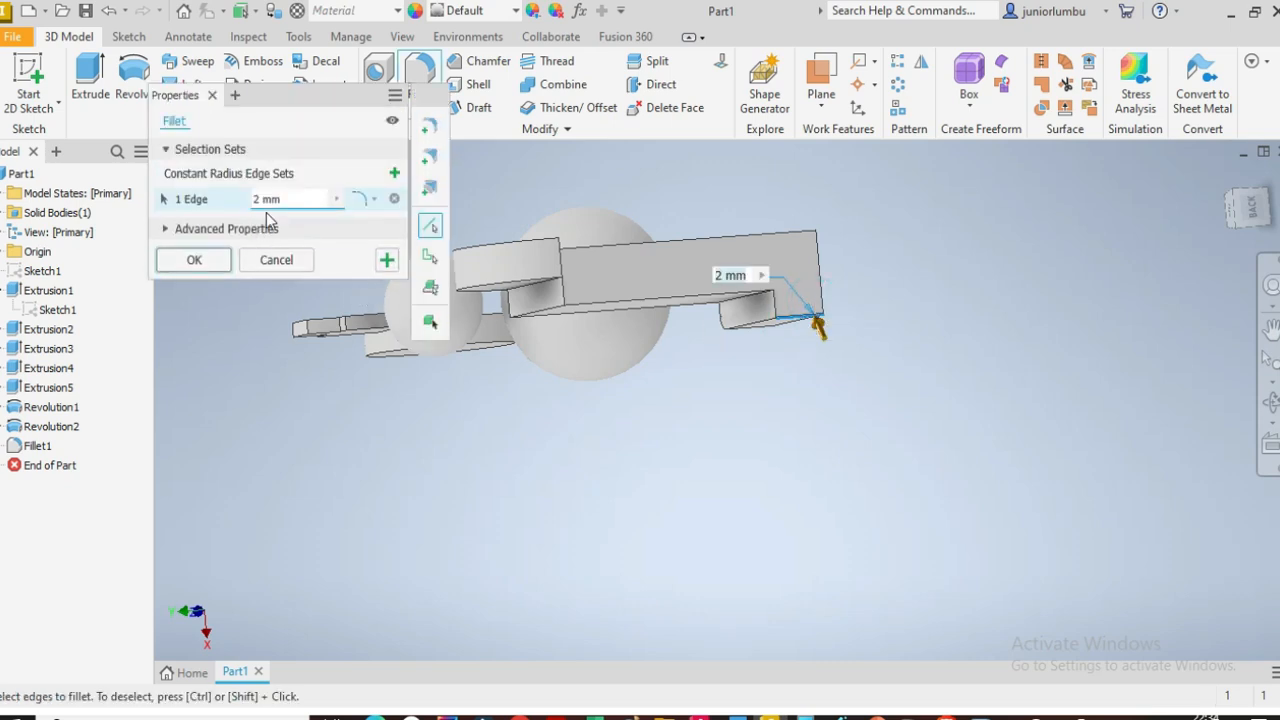
pyautogui.click(287, 200)
pyautogui.write('30')
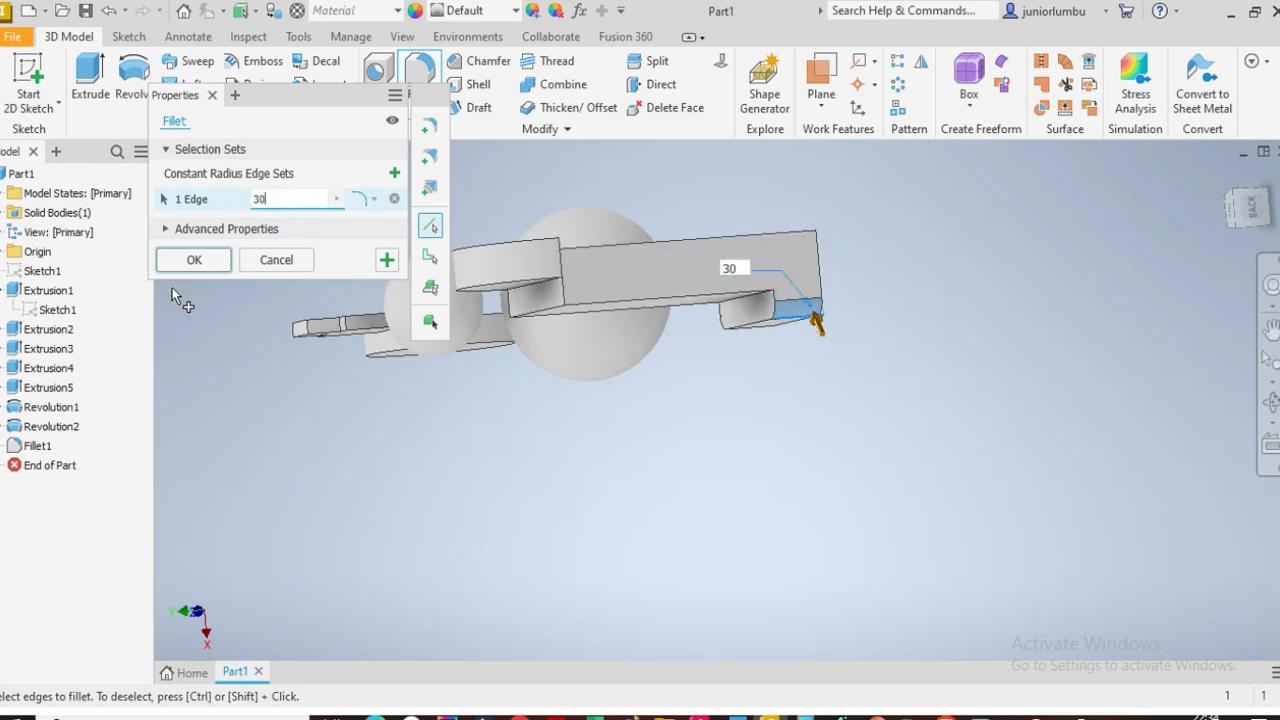
pyautogui.click(193, 268)
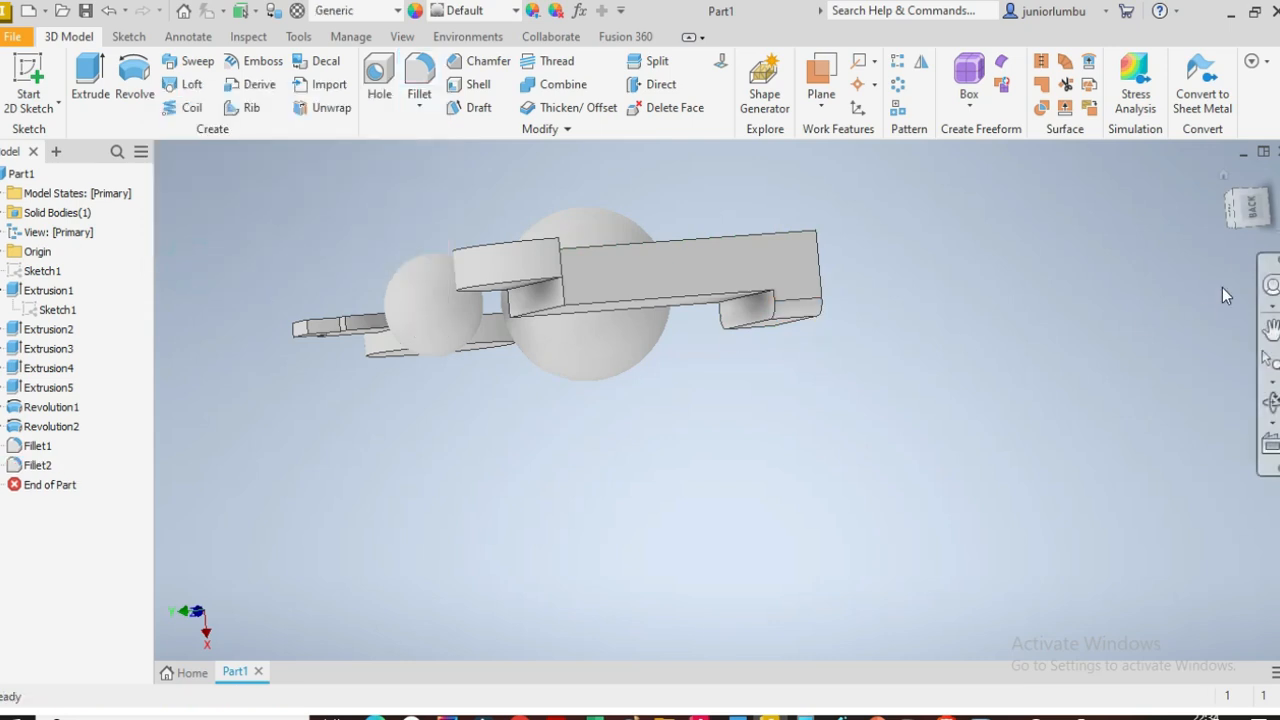
# Start a Hole feature and place its position near the centre of the tall block's large rectangular face, seen from the Right view
pyautogui.moveTo(1249, 213); pyautogui.dragTo(1265, 156)
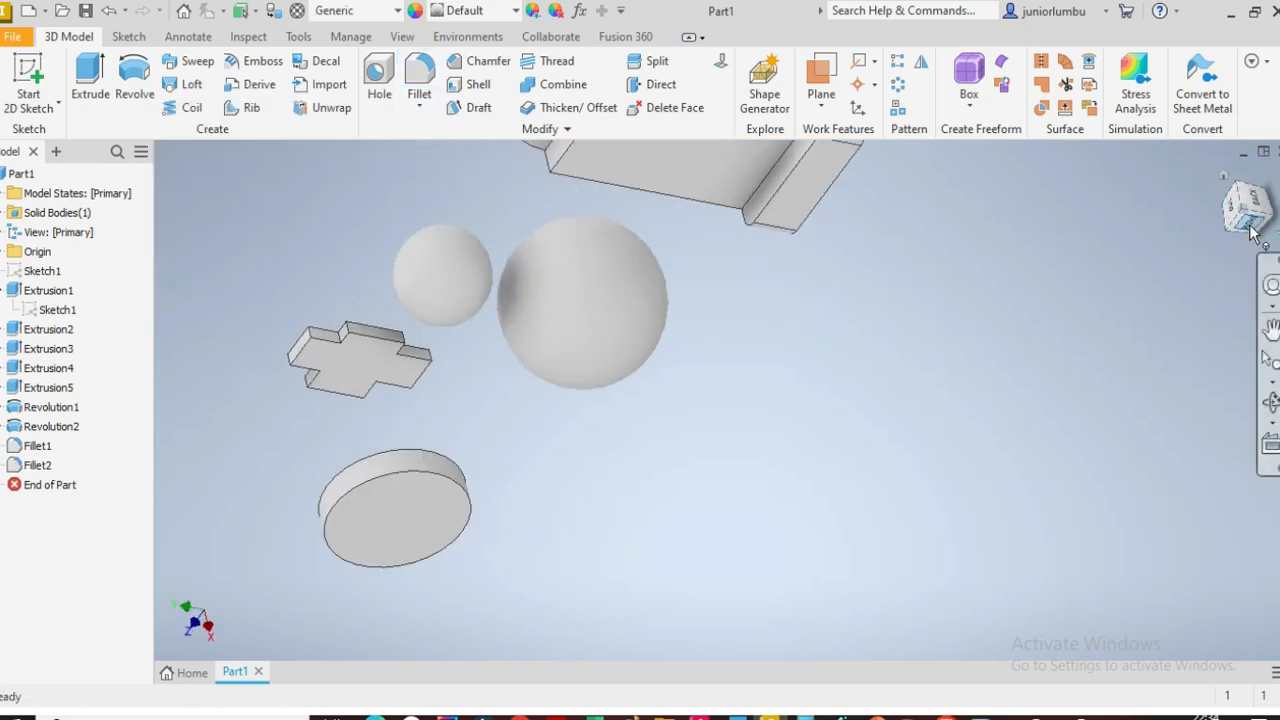
pyautogui.click(1246, 210)
pyautogui.click(1272, 177)
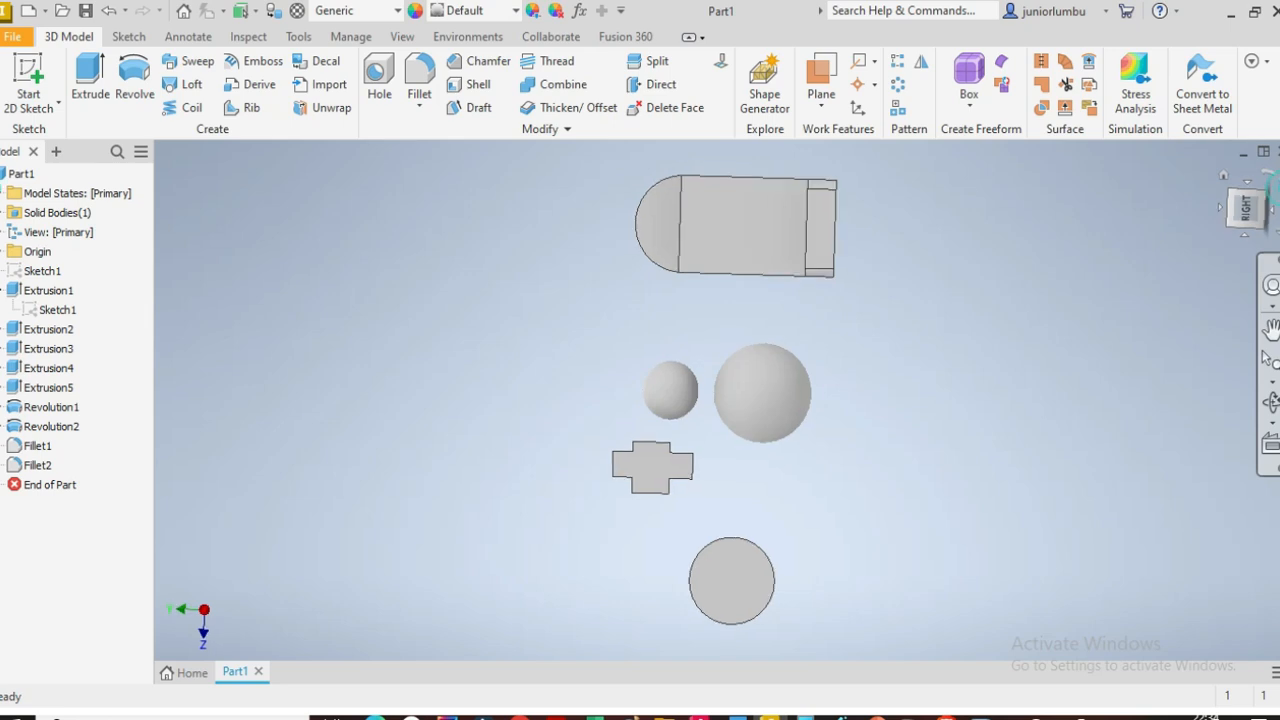
pyautogui.scroll(-3, 1105, 447)
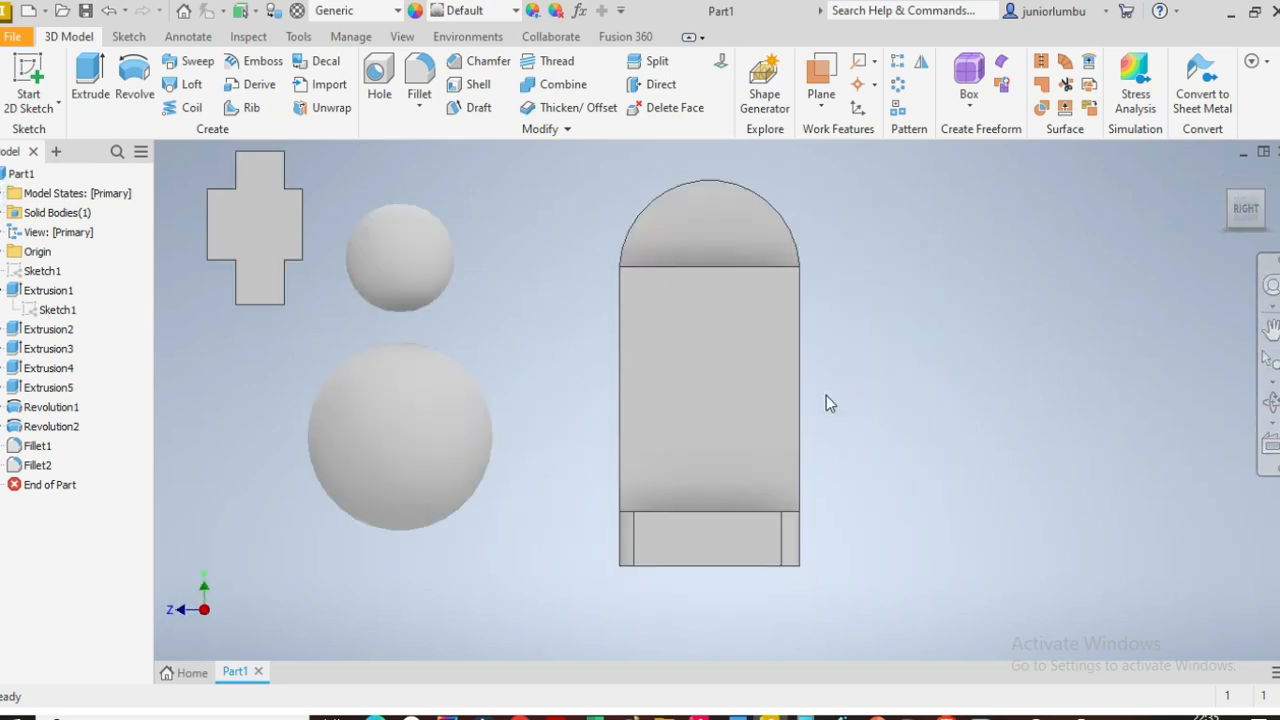
pyautogui.click(380, 78)
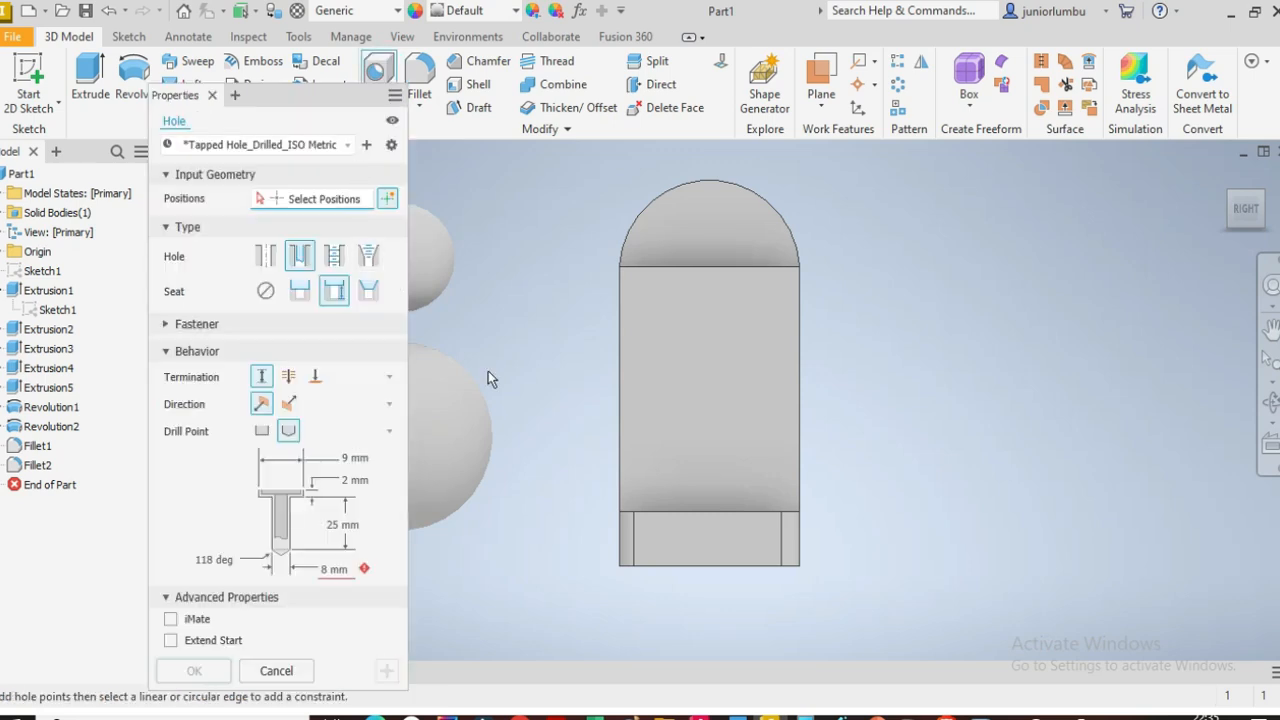
pyautogui.click(709, 374)
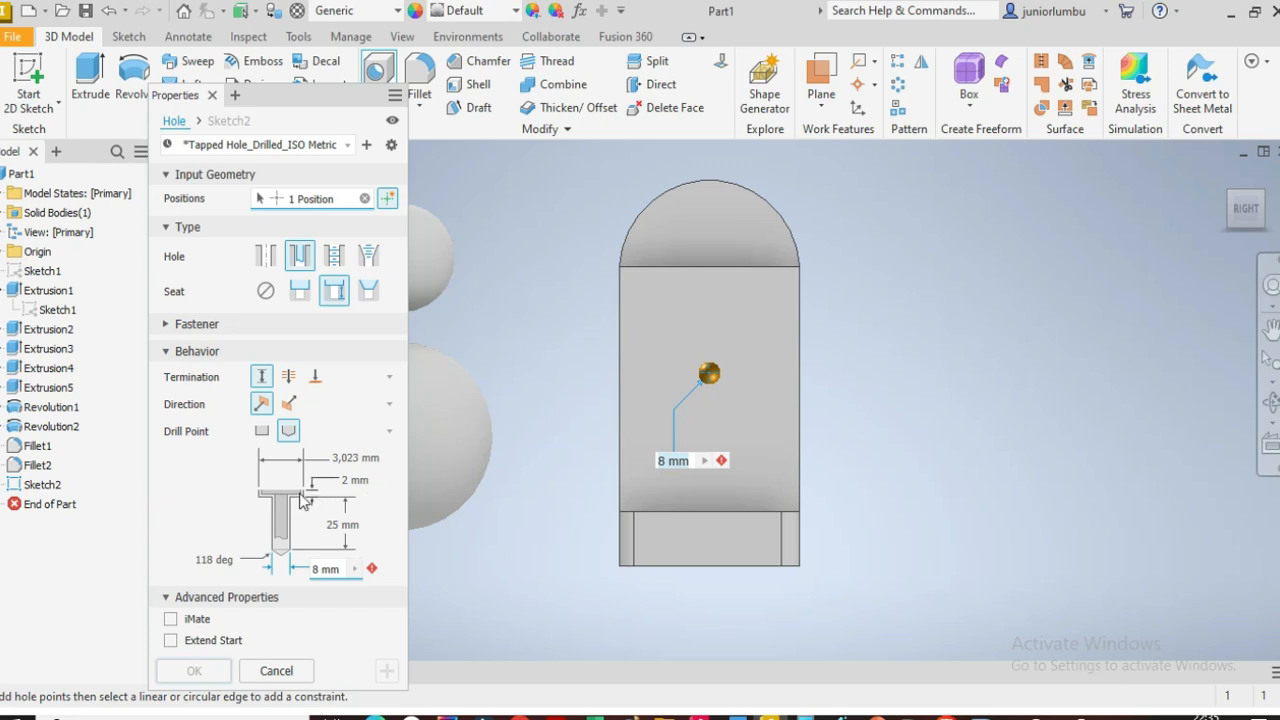
pyautogui.click(168, 352)
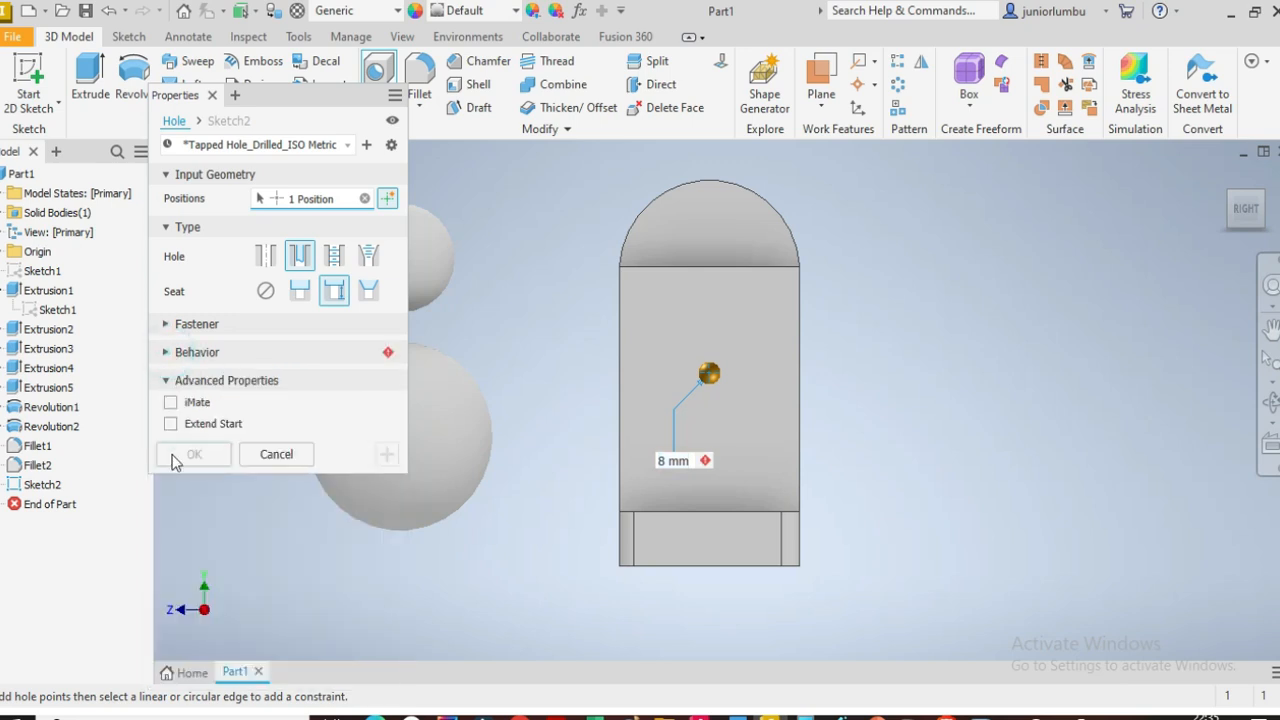
pyautogui.click(167, 356)
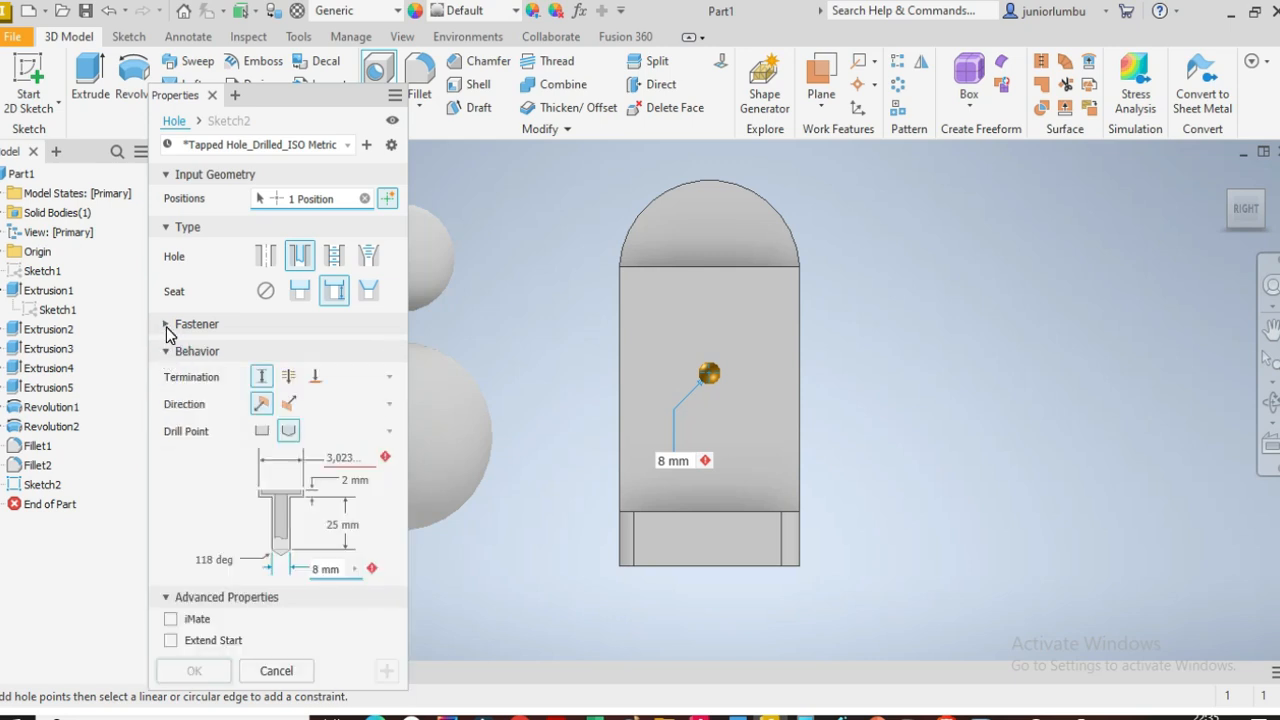
pyautogui.click(167, 326)
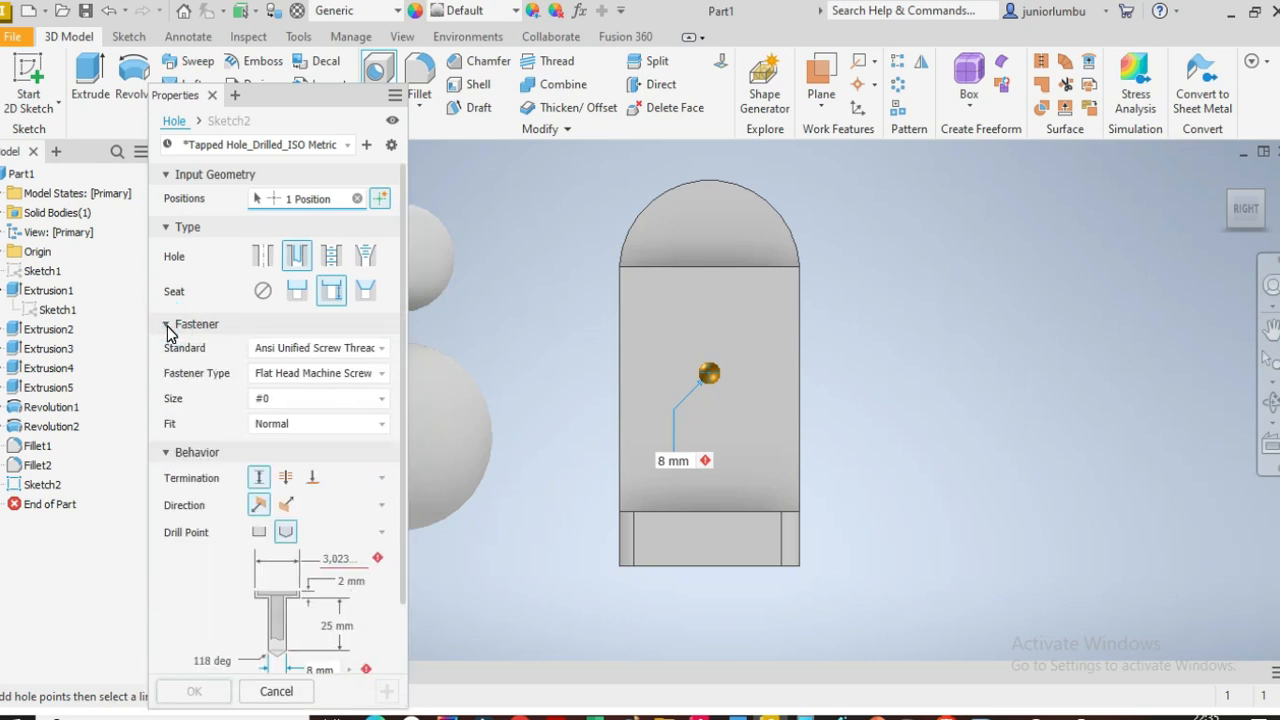
pyautogui.click(167, 326)
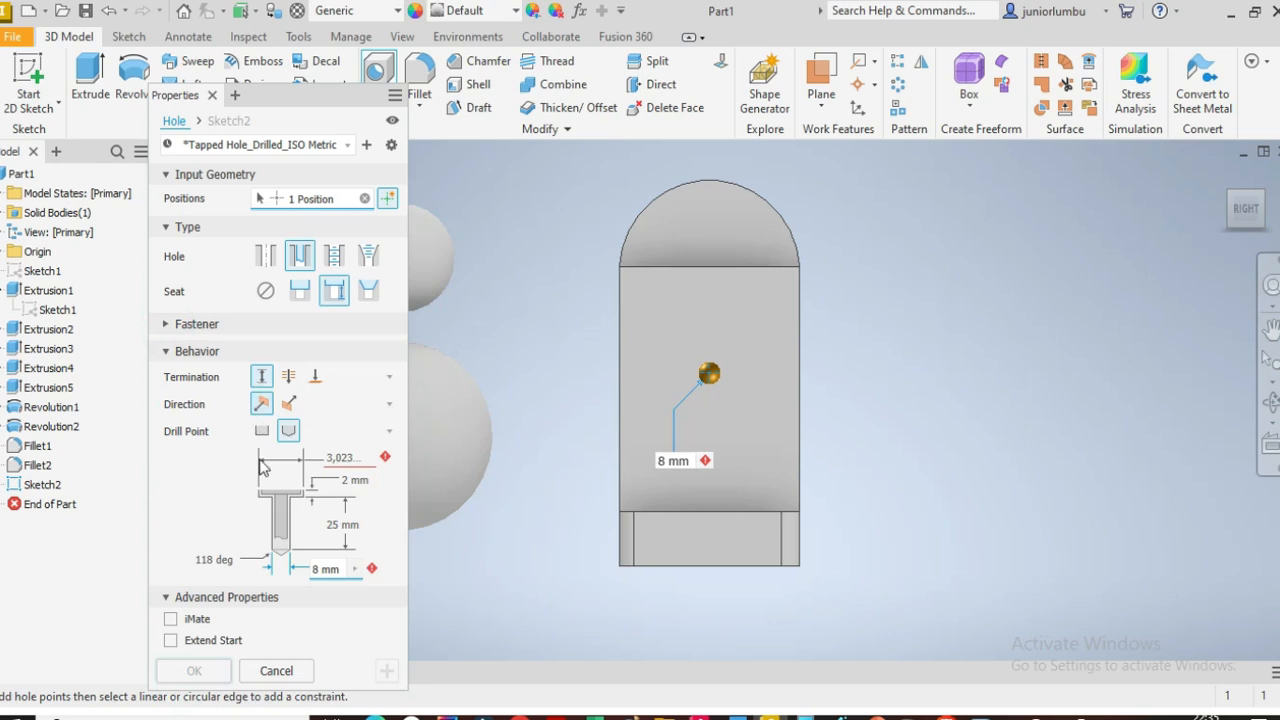
# Try the simple and tapped hole types, and return the hole to the clearance type with a spotface seat
pyautogui.click(265, 256)
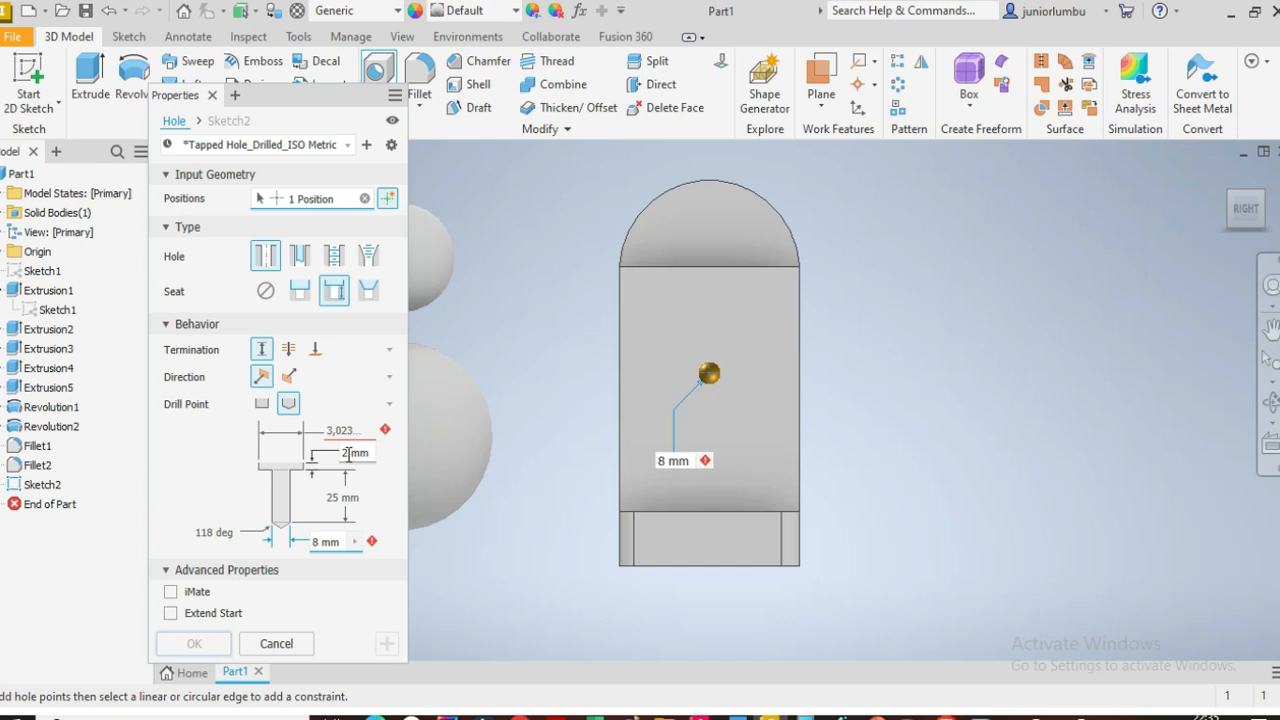
pyautogui.click(349, 453)
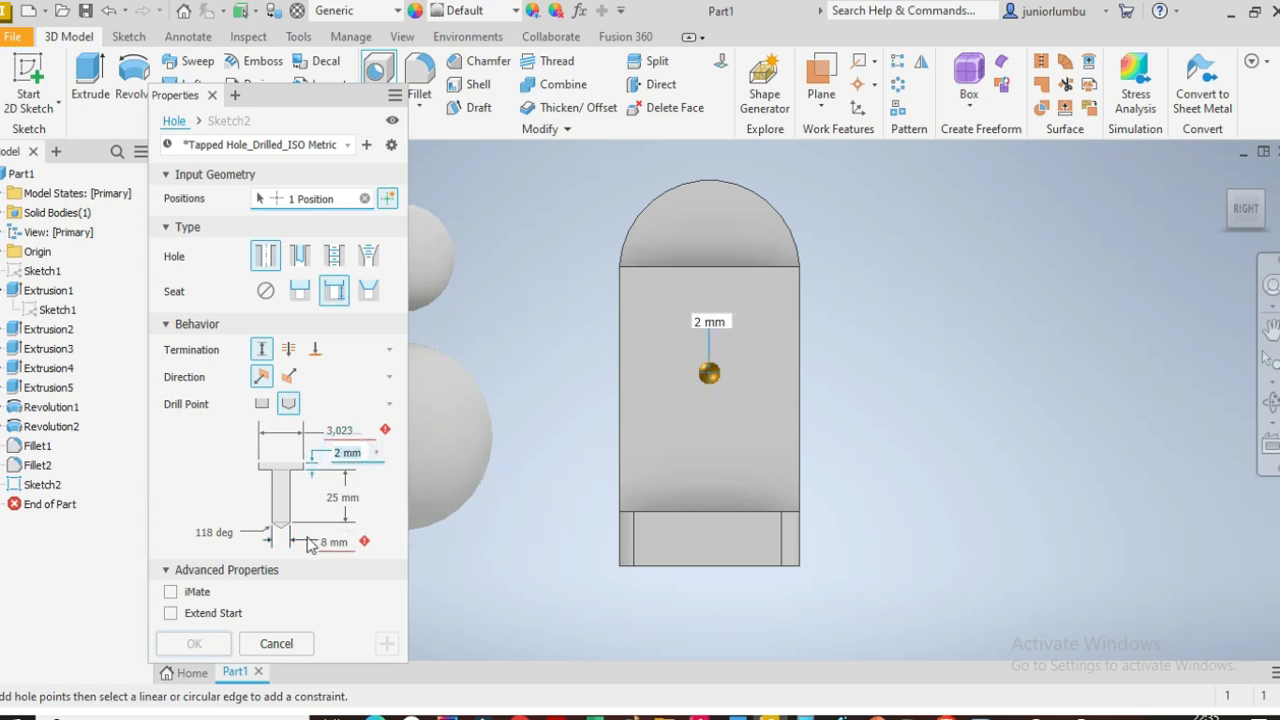
pyautogui.click(301, 255)
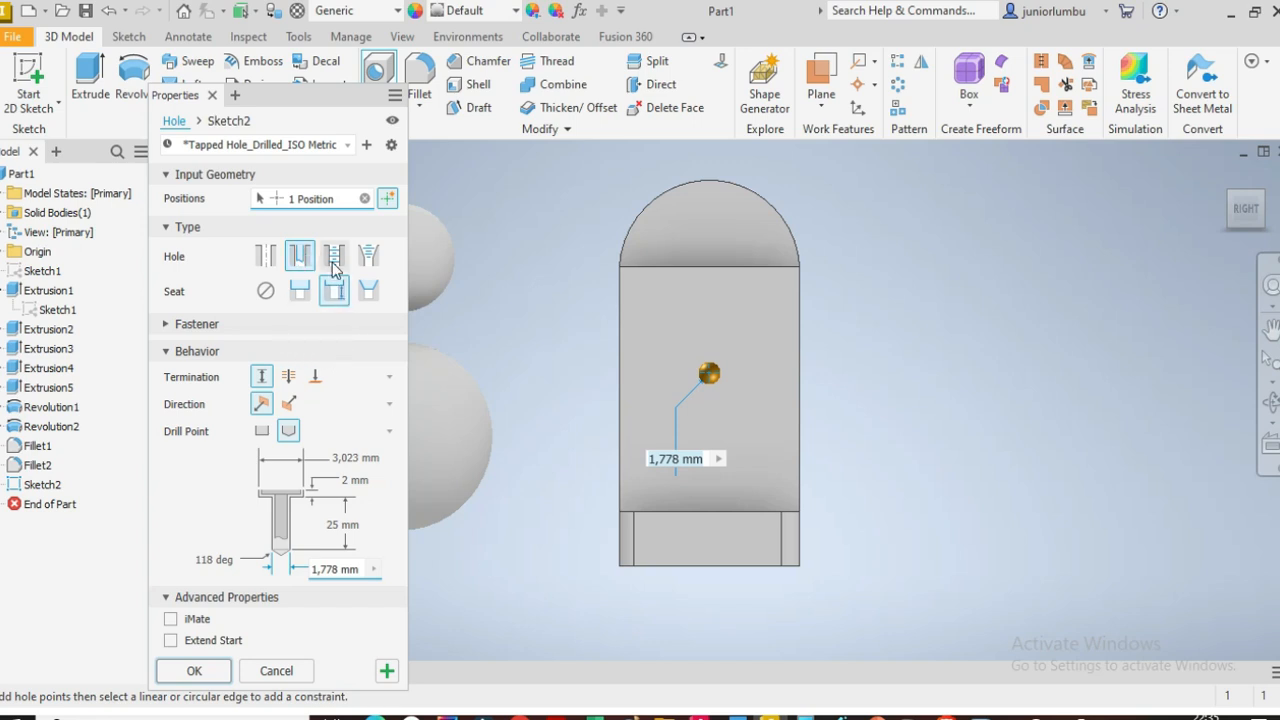
pyautogui.click(333, 262)
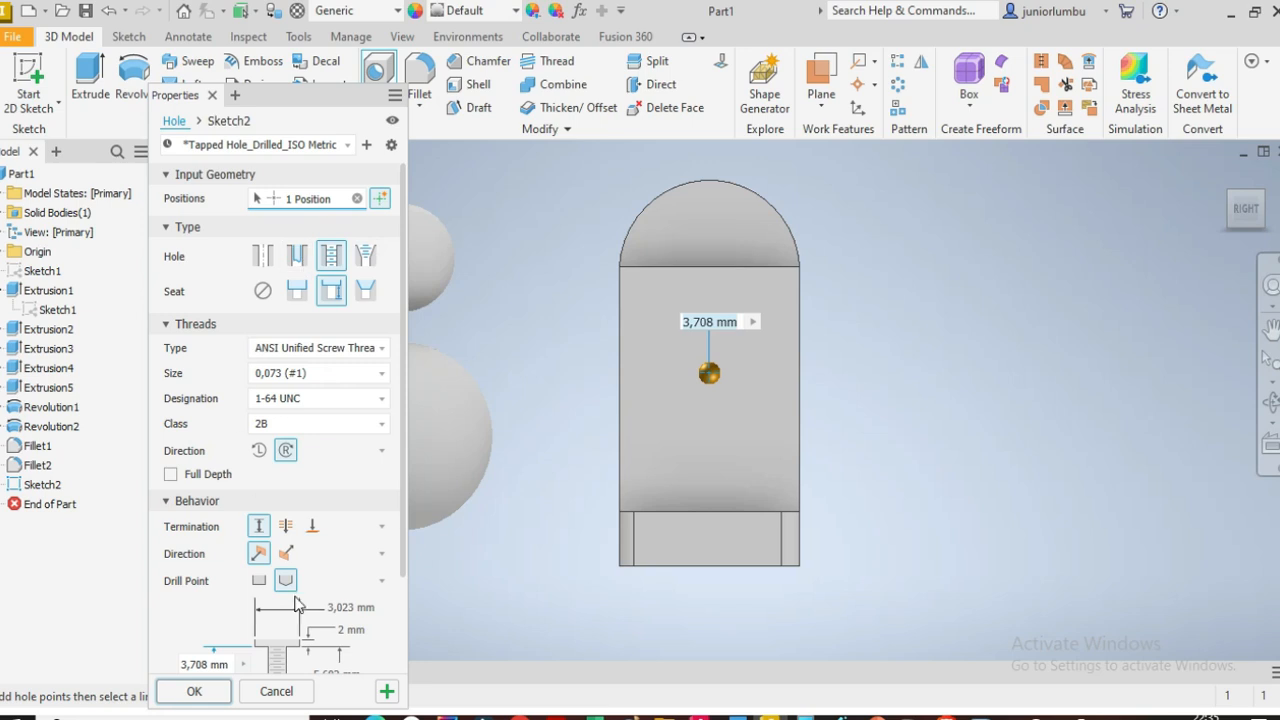
pyautogui.scroll(-1, 298, 625)
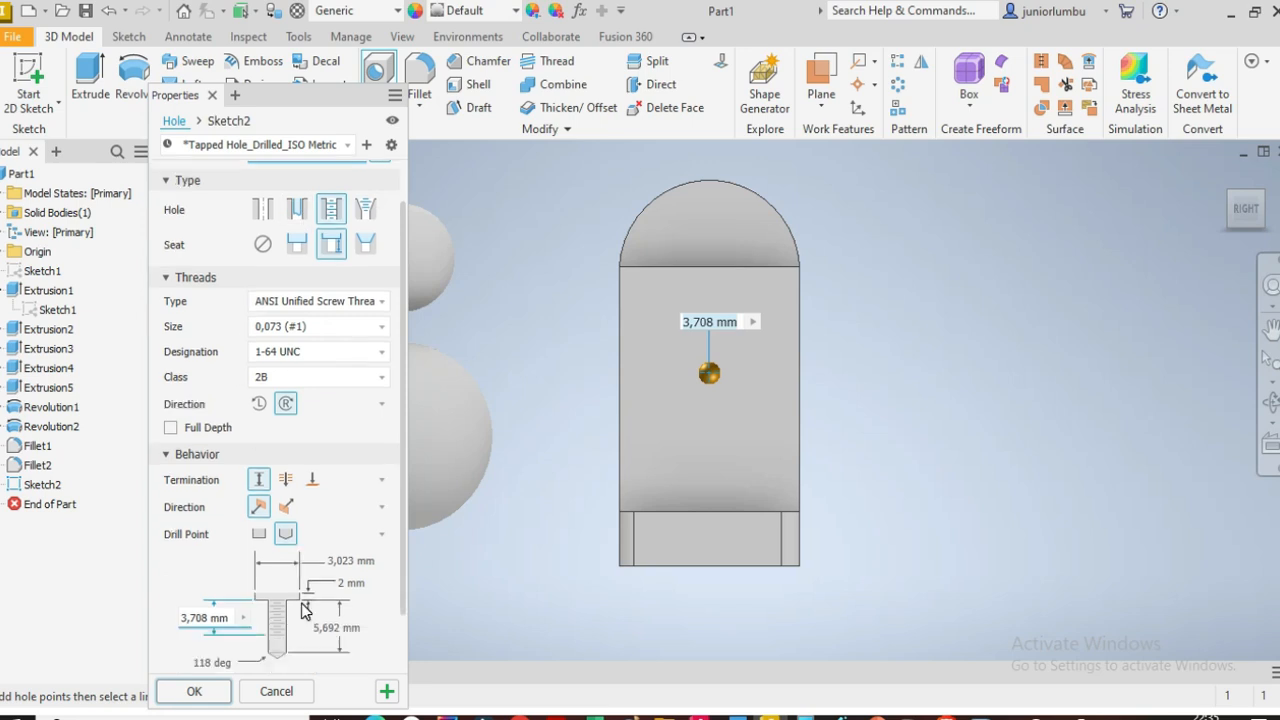
pyautogui.click(292, 212)
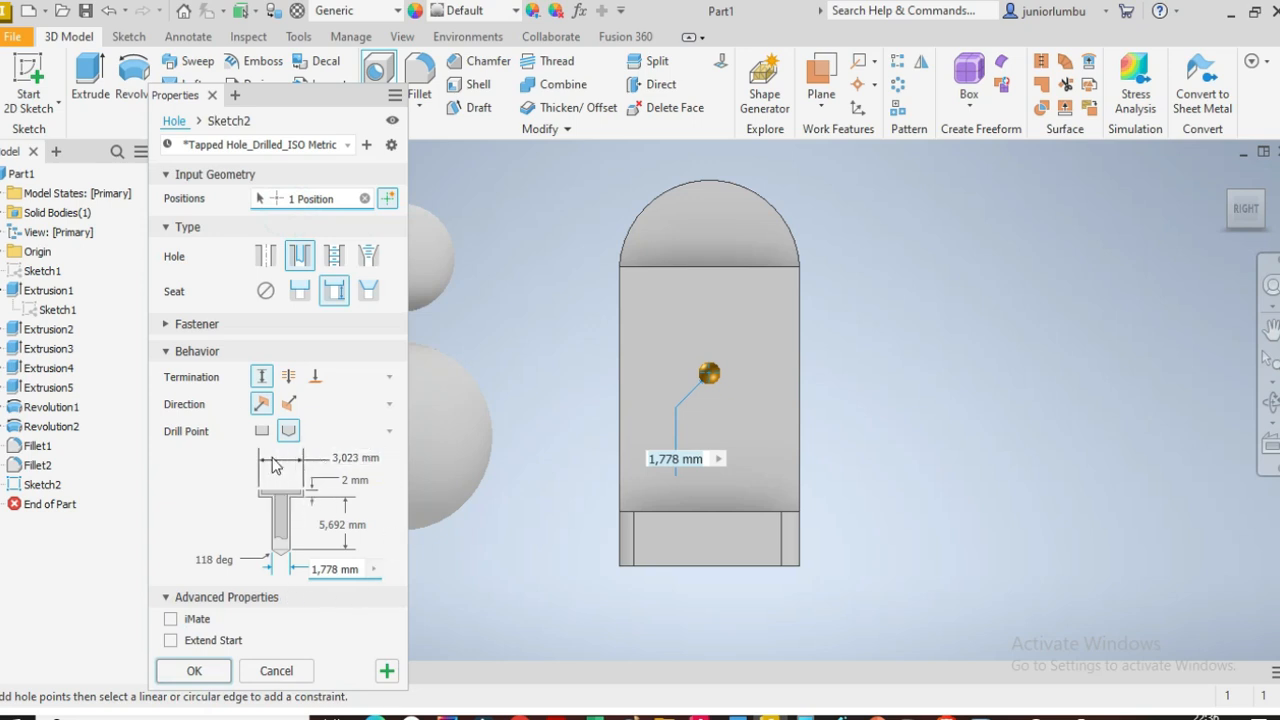
# Set the hole's spotface diameter to 50 mm and its spotface depth to 5 mm
pyautogui.click(360, 457)
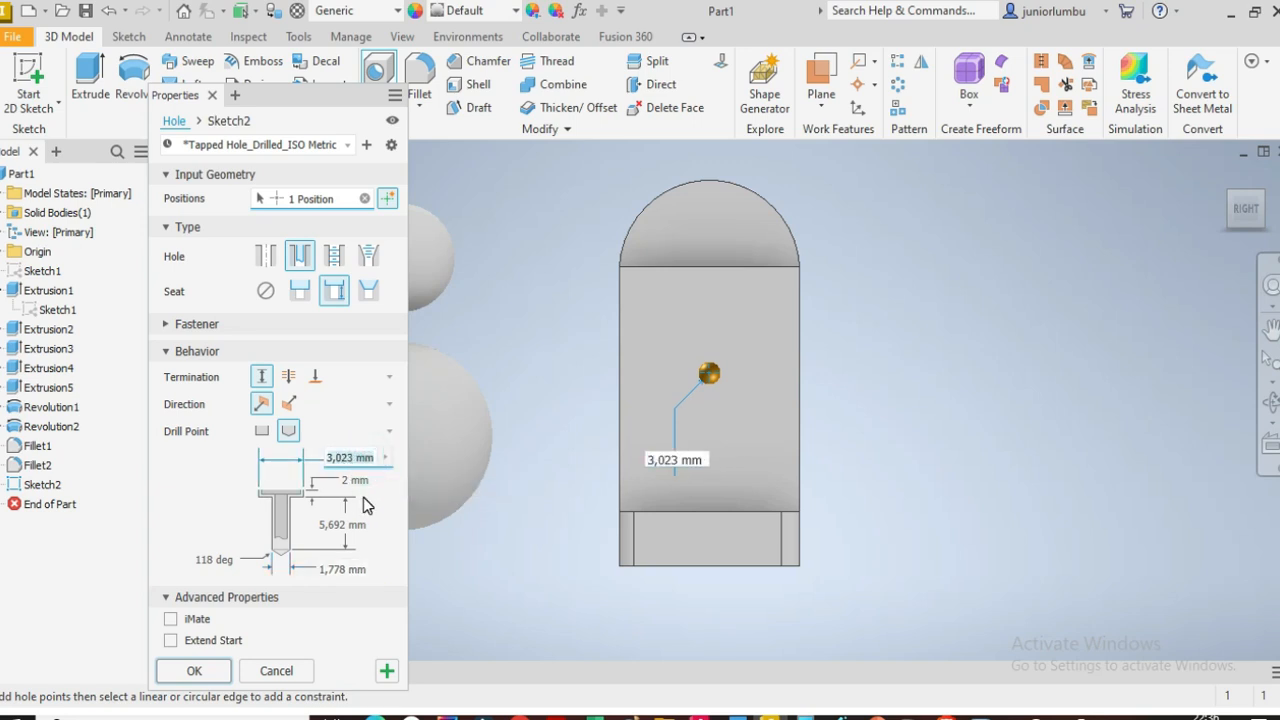
pyautogui.write('15')
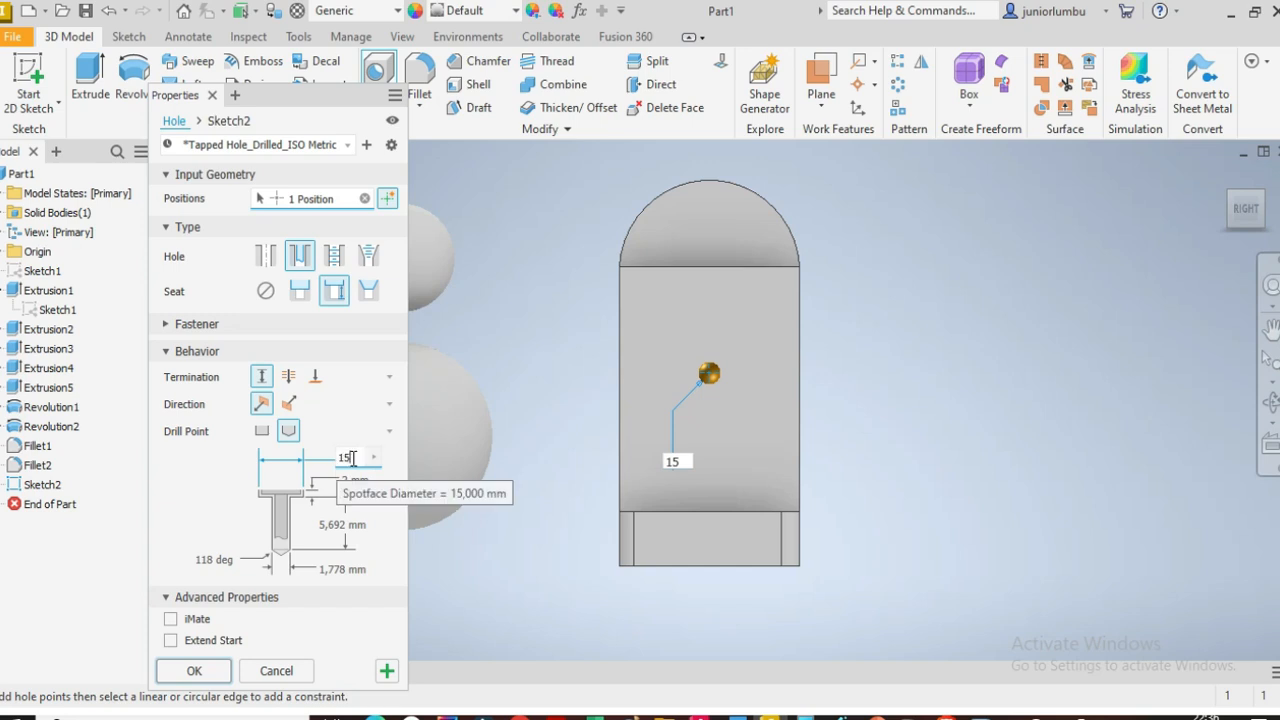
pyautogui.moveTo(358, 456); pyautogui.dragTo(332, 454)
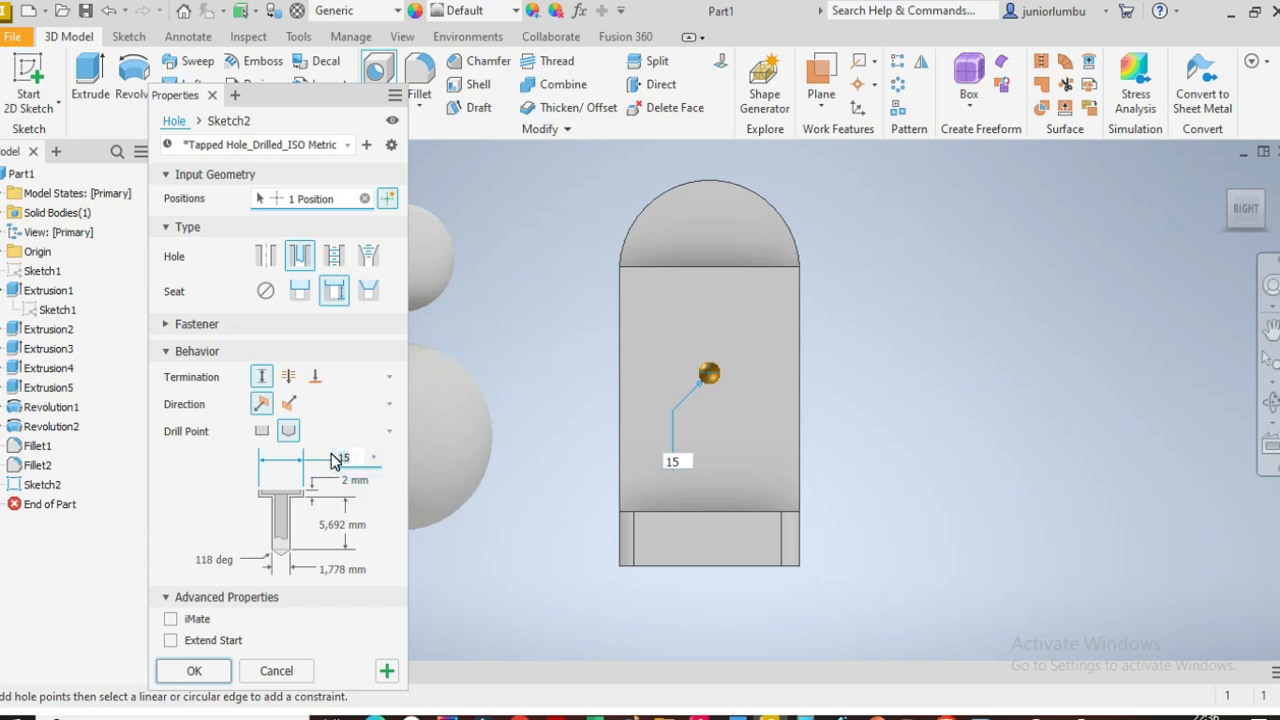
pyautogui.write('50')
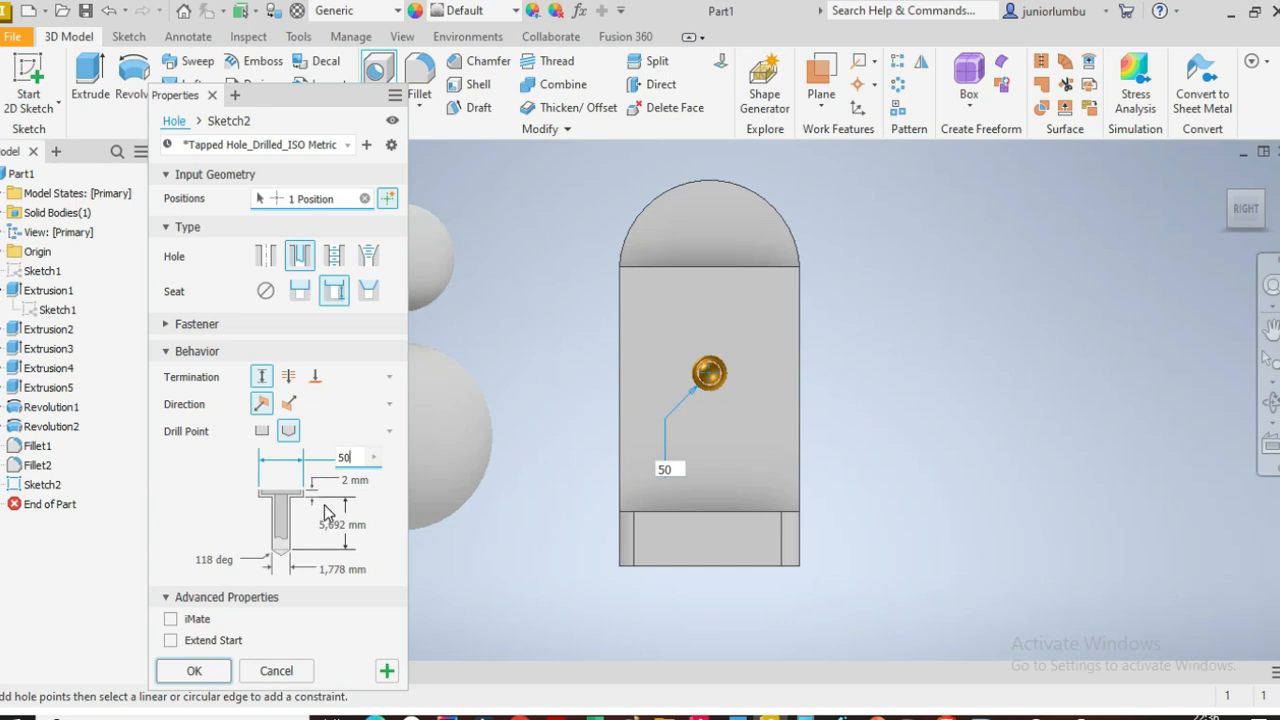
pyautogui.click(345, 481)
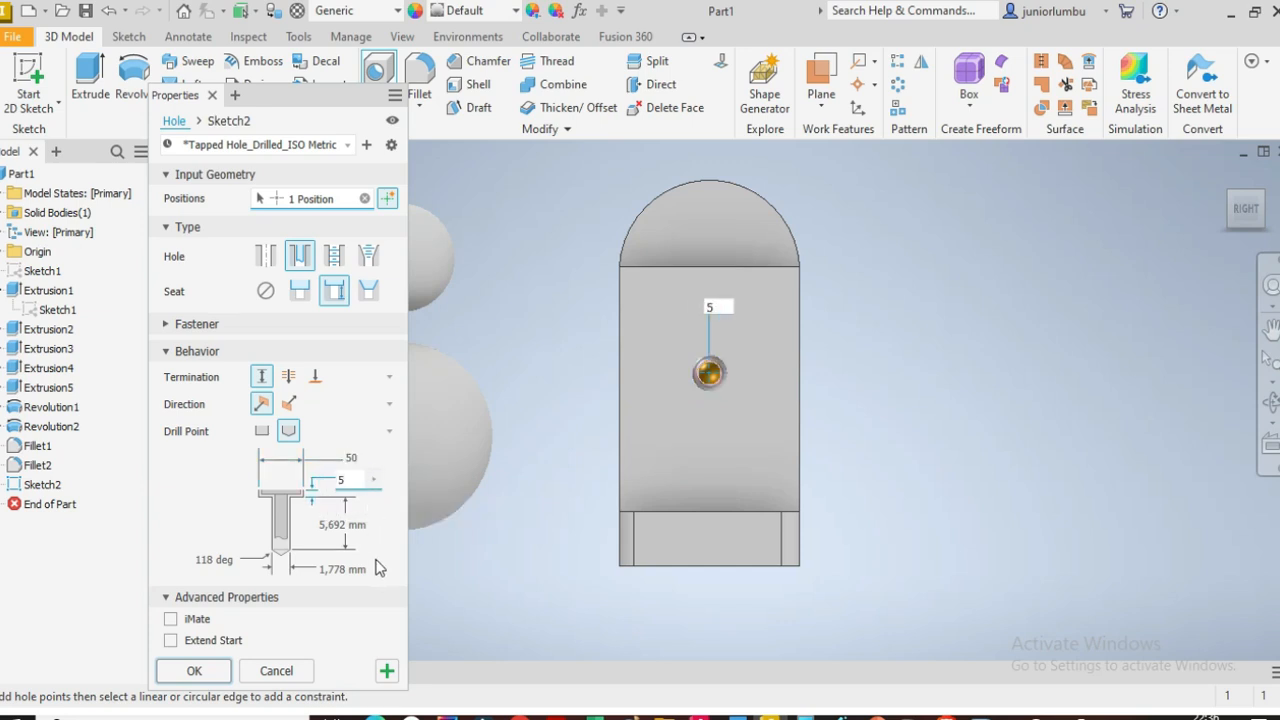
# Set the depth of the hole in the tall block to 100 mm
pyautogui.click(340, 524)
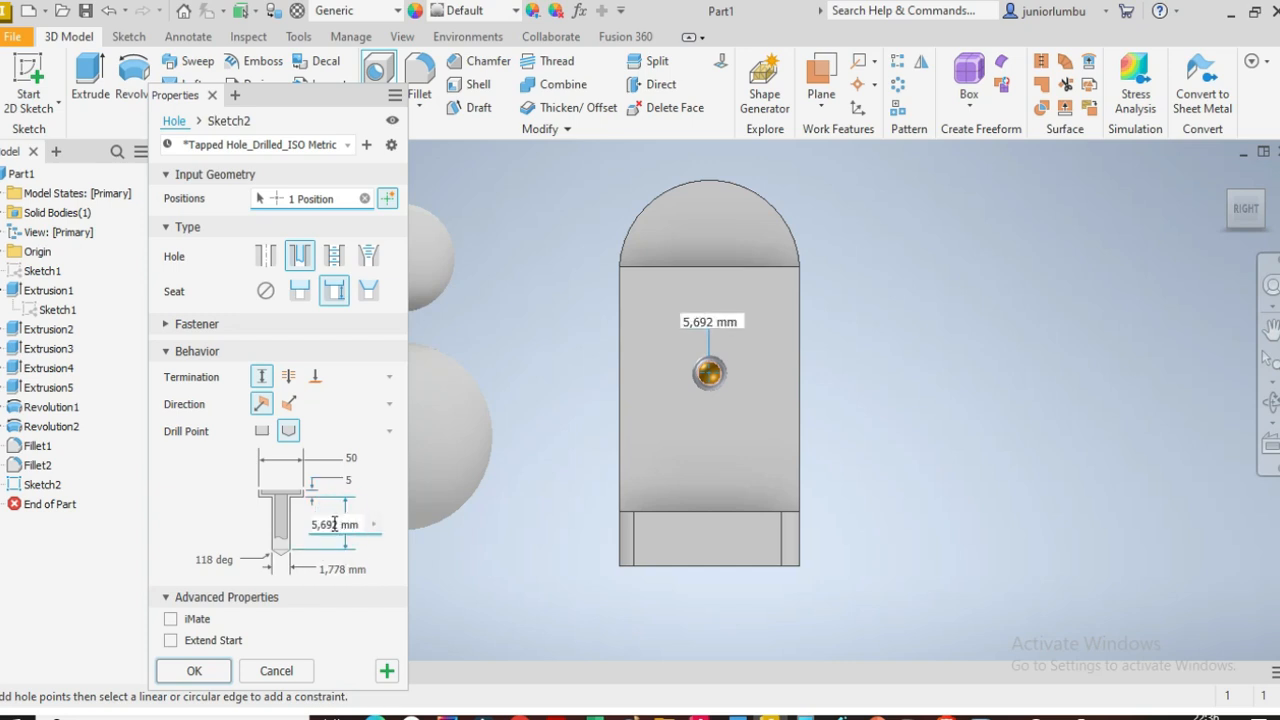
pyautogui.doubleClick(333, 524)
pyautogui.write('5')
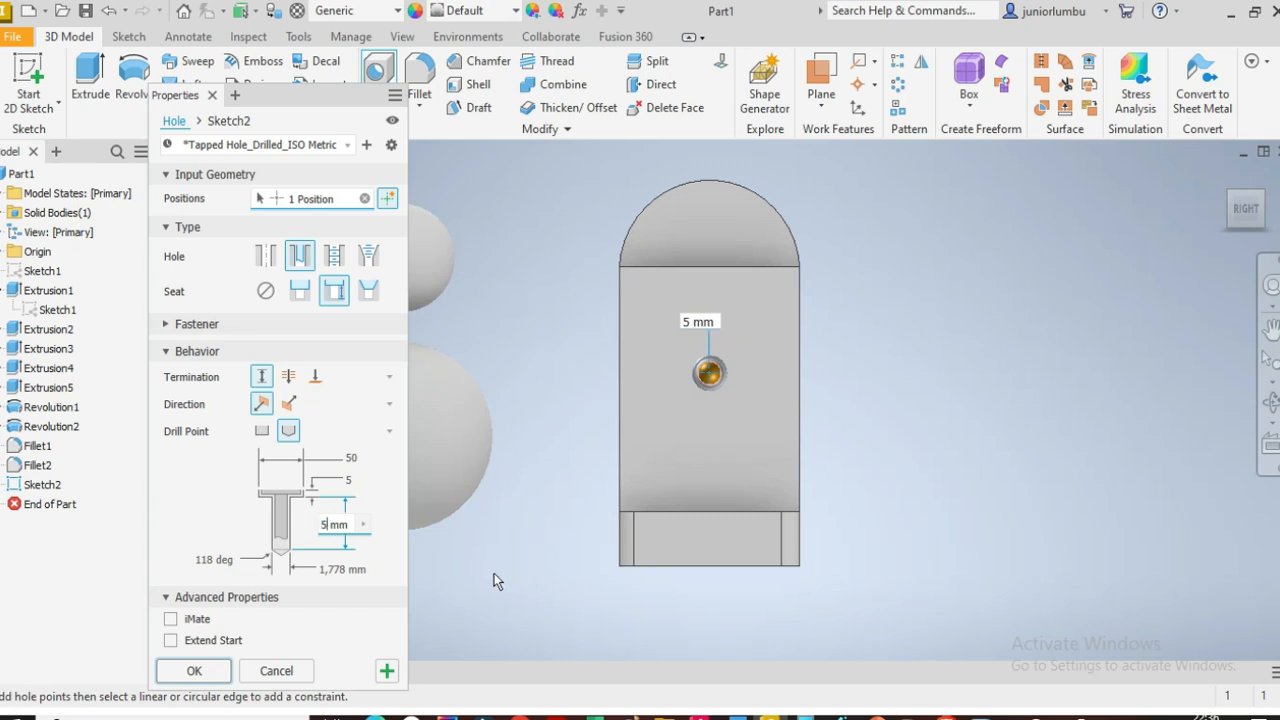
pyautogui.write('0')
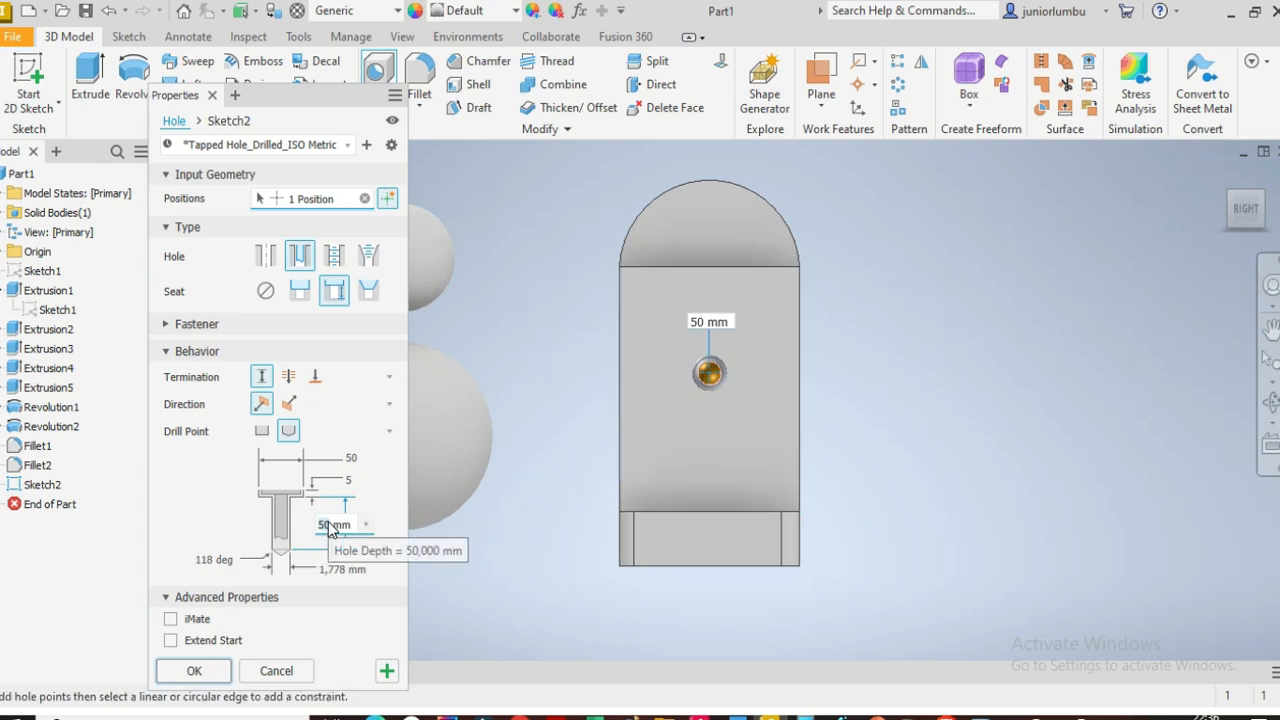
pyautogui.write('100')
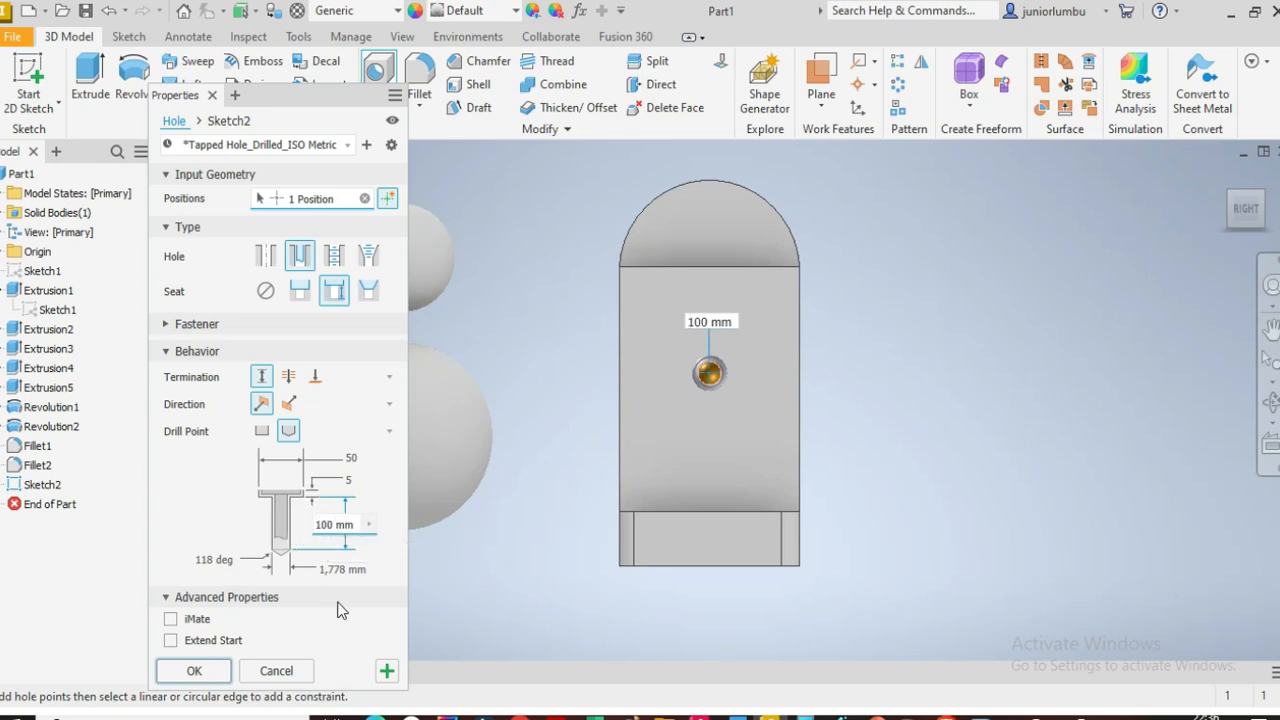
# Set the hole diameter to 40 mm and create the spotfaced hole in the tall block's face
pyautogui.click(335, 569)
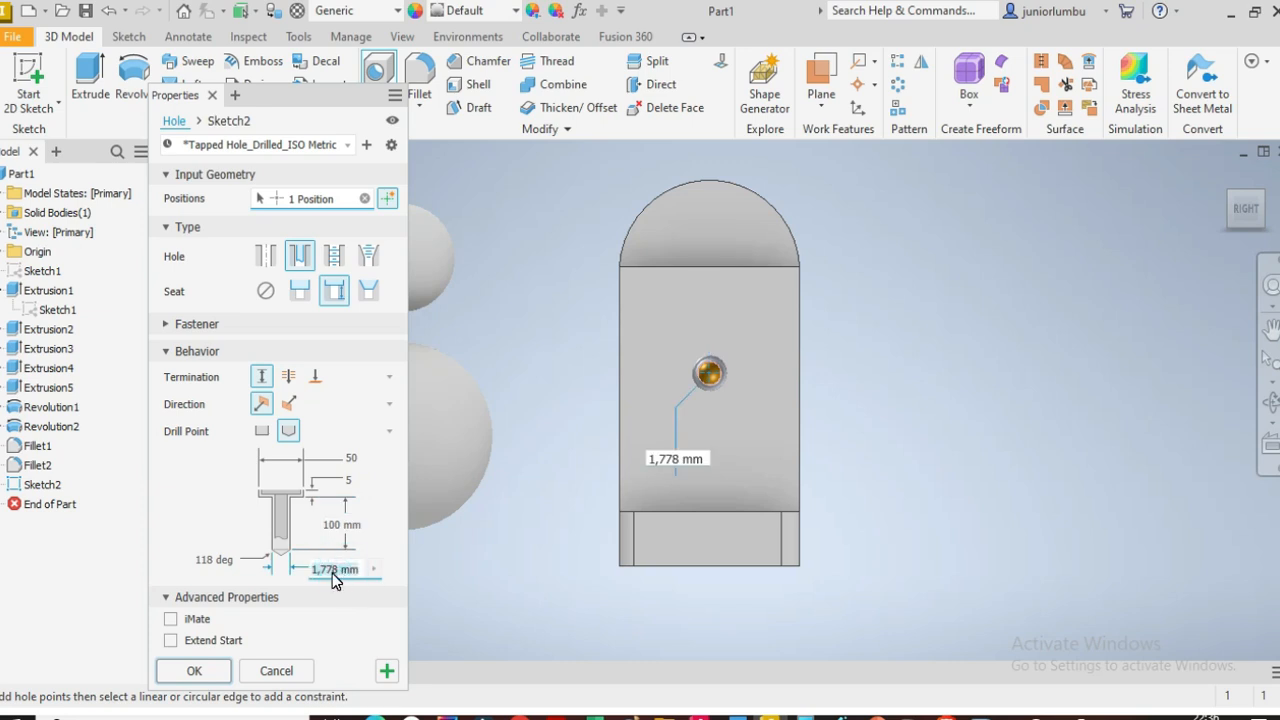
pyautogui.write('40')
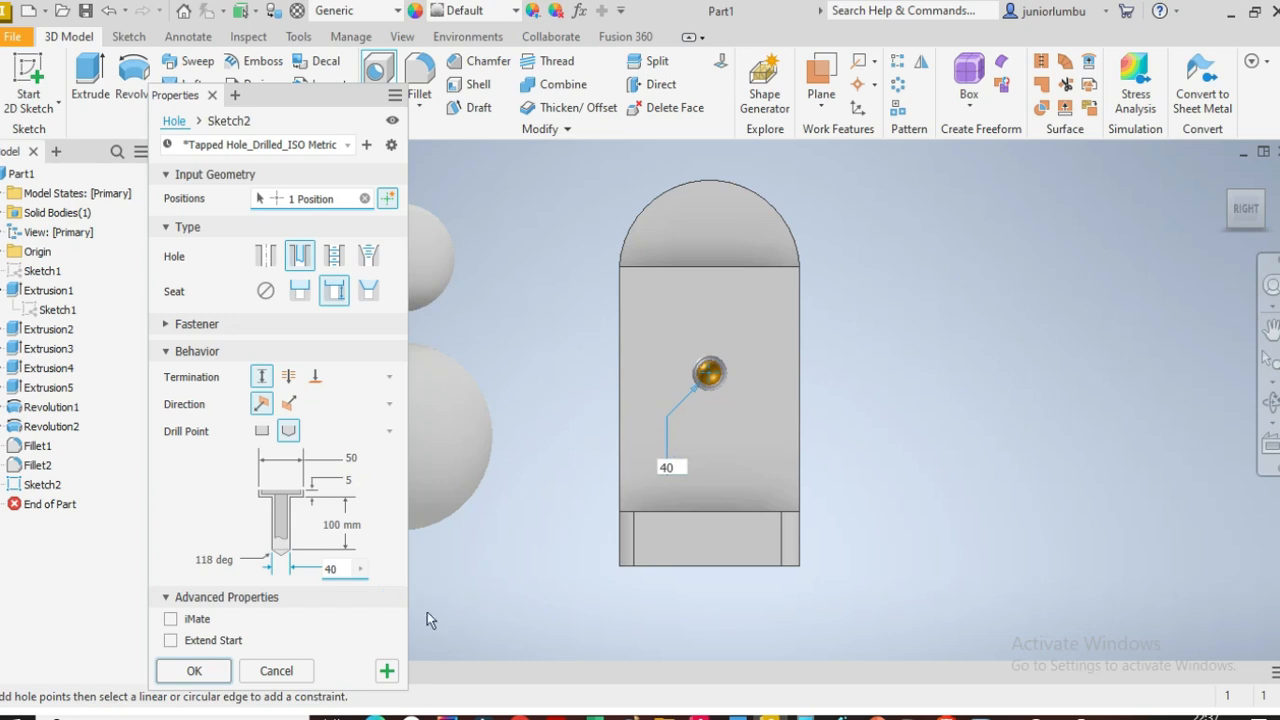
pyautogui.click(1229, 210)
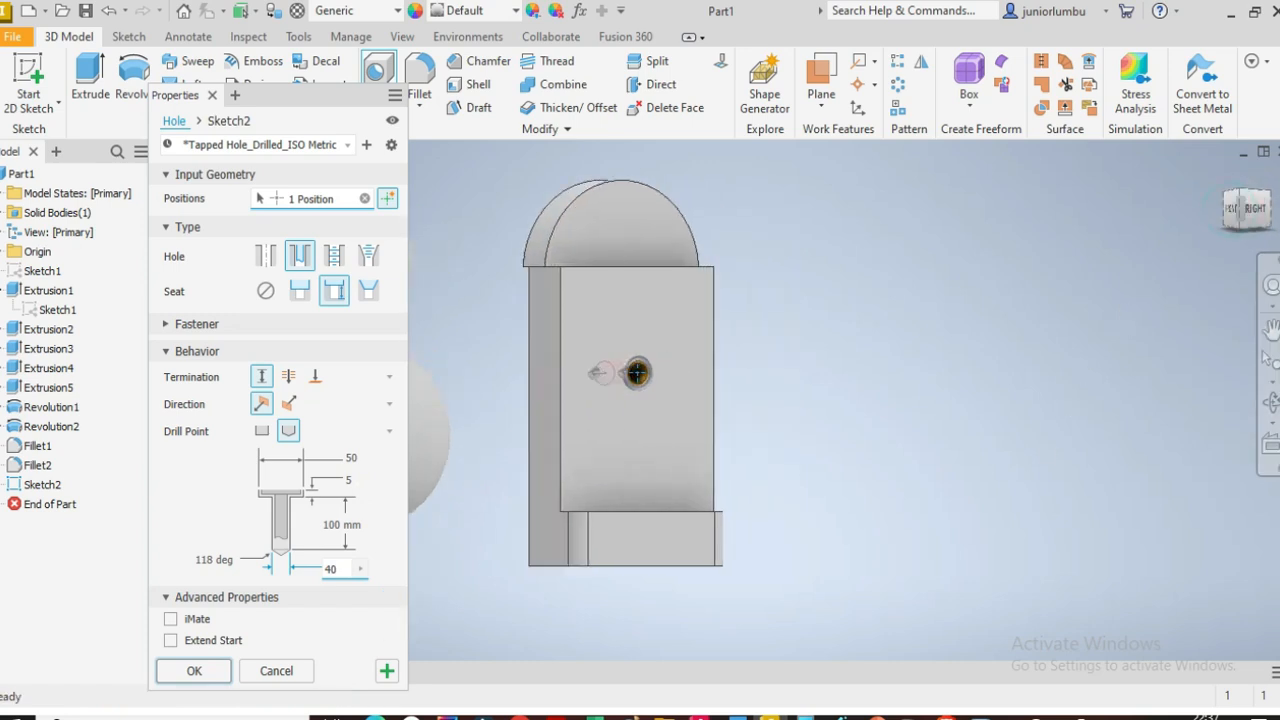
pyautogui.scroll(3, 1072, 334)
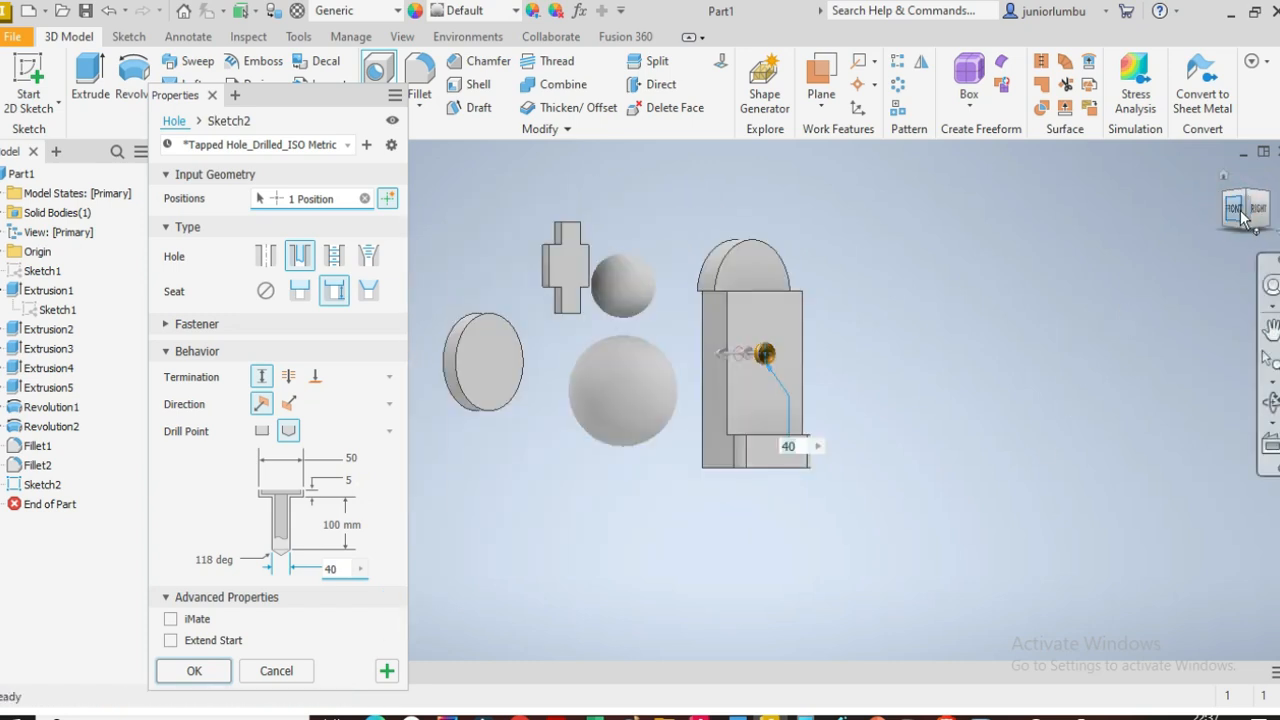
pyautogui.click(1241, 208)
pyautogui.moveTo(1241, 209)
pyautogui.mouseDown()
pyautogui.moveTo(1262, 209)
pyautogui.moveTo(1130, 225)
pyautogui.moveTo(976, 292)
pyautogui.mouseUp()
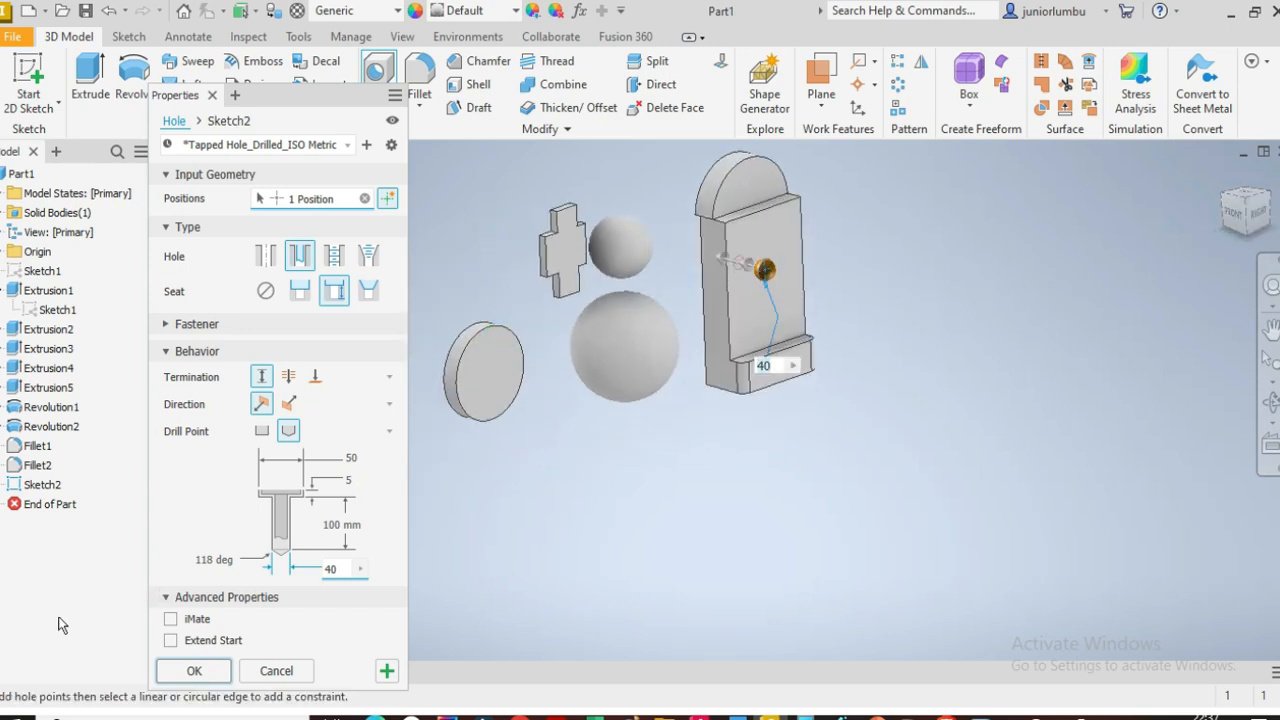
pyautogui.click(194, 671)
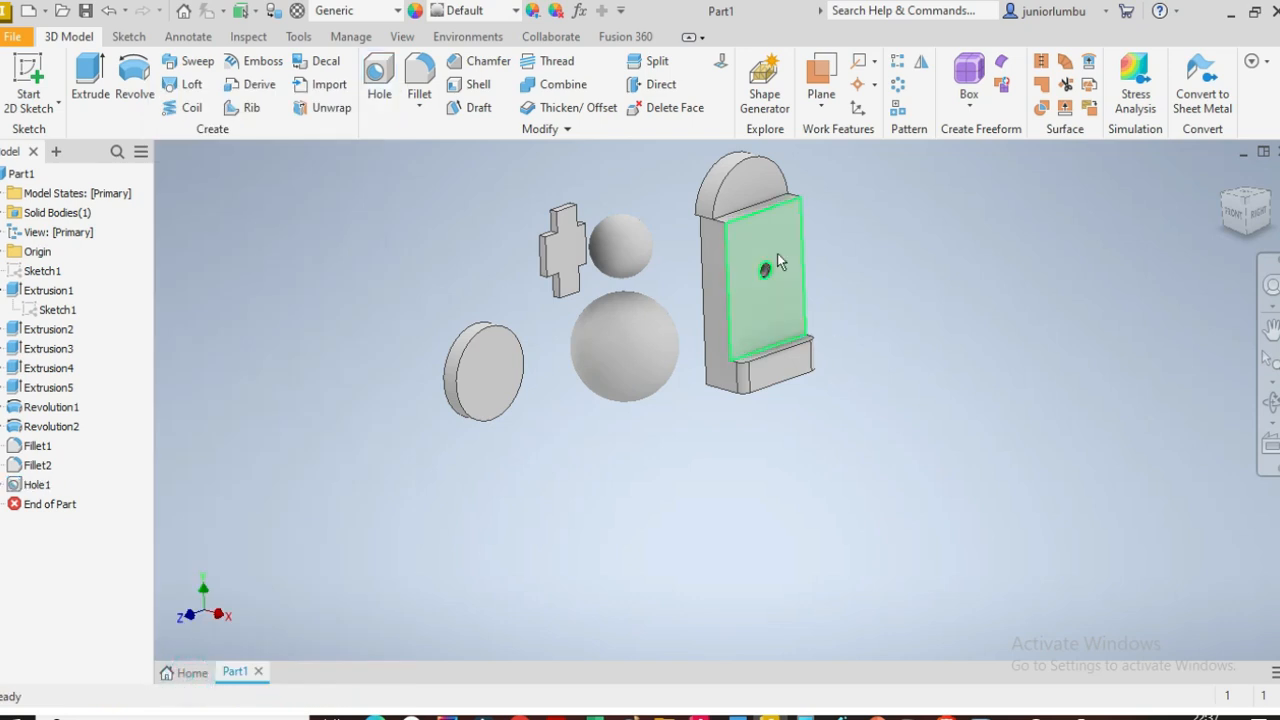
pyautogui.scroll(5, 770, 268)
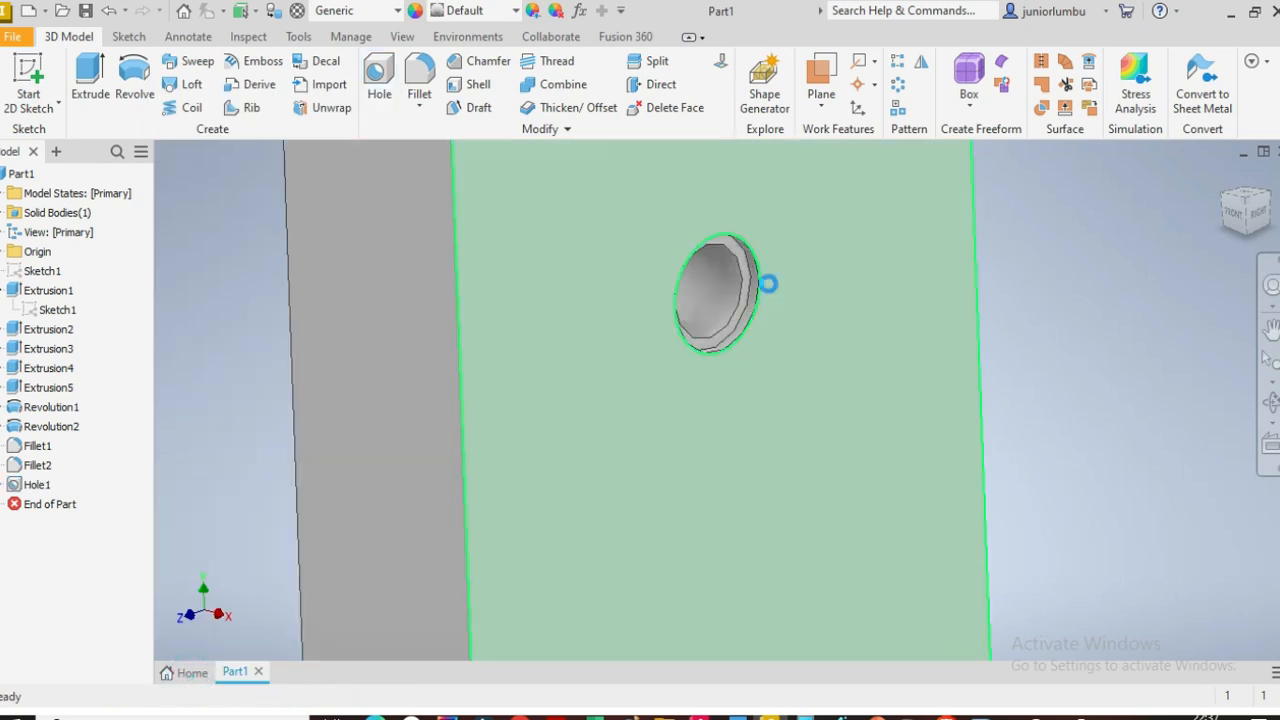
# Return to the Right view, reopen Sketch1 for editing and draw a horizontal line below the circles
pyautogui.click(1256, 211)
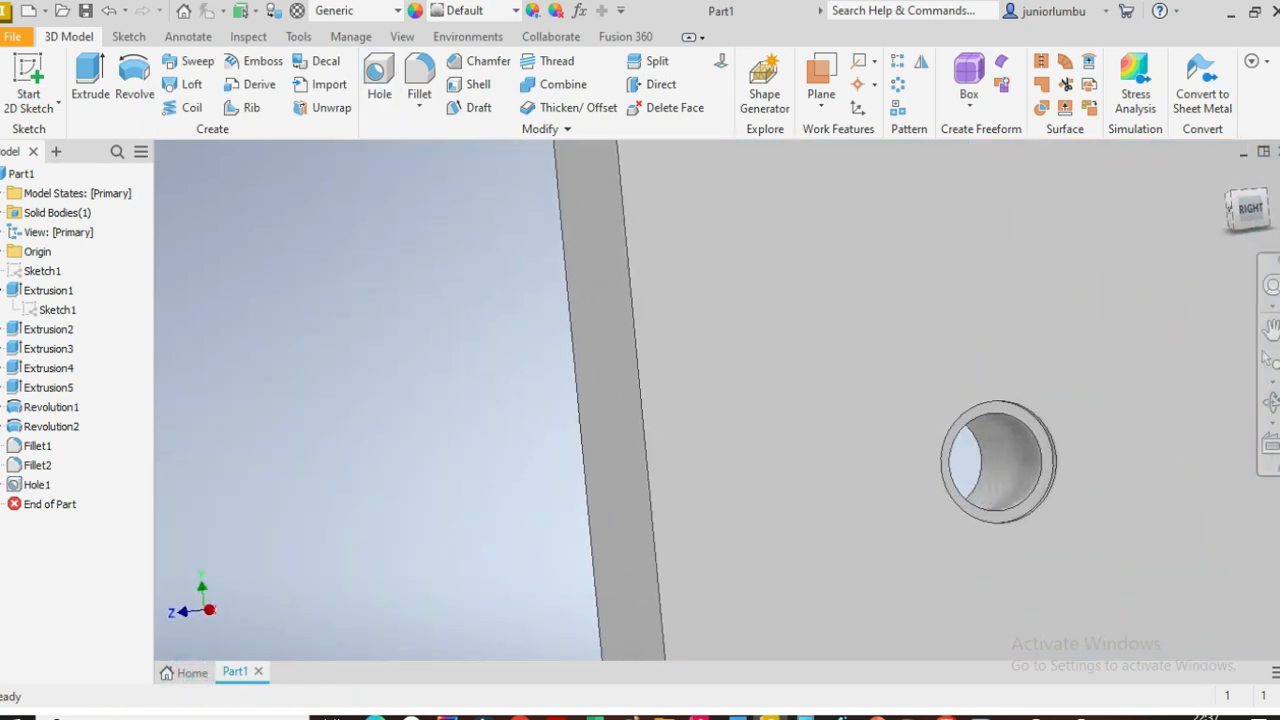
pyautogui.scroll(-5, 982, 377)
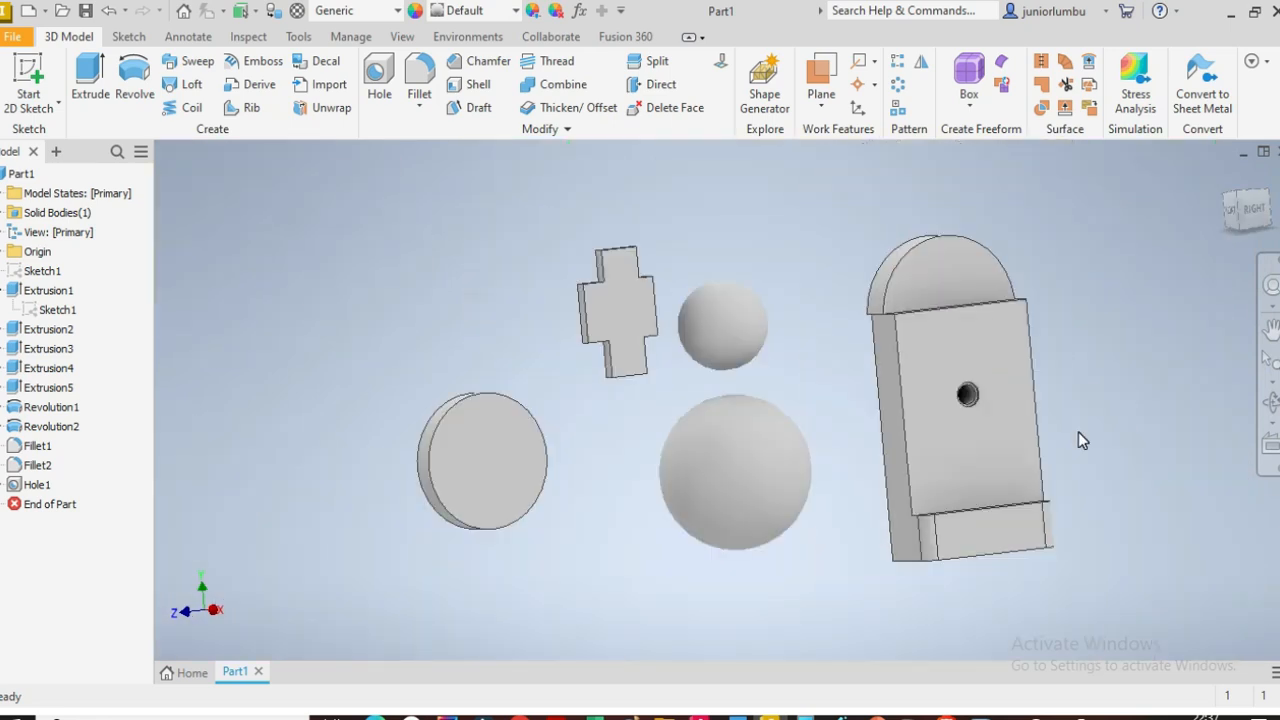
pyautogui.moveTo(1241, 216)
pyautogui.mouseDown()
pyautogui.moveTo(1213, 236)
pyautogui.moveTo(1230, 230)
pyautogui.mouseUp()
pyautogui.click(1232, 232)
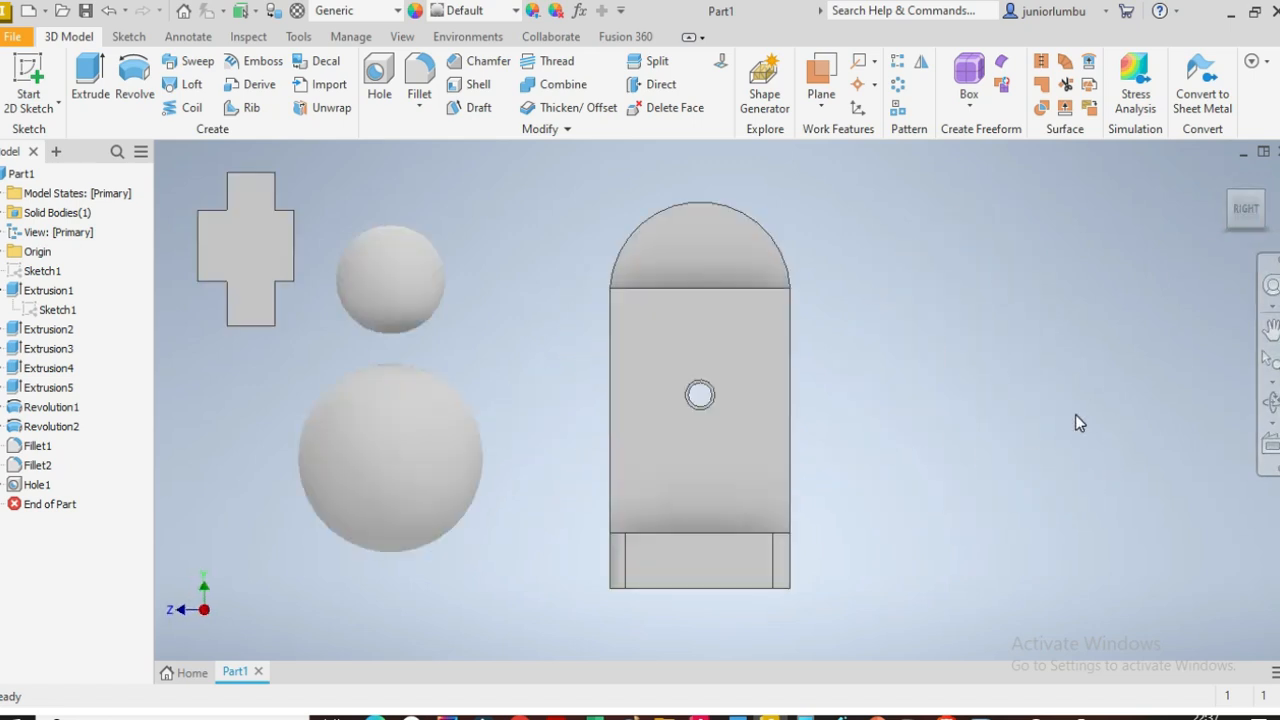
pyautogui.scroll(-2, 897, 436)
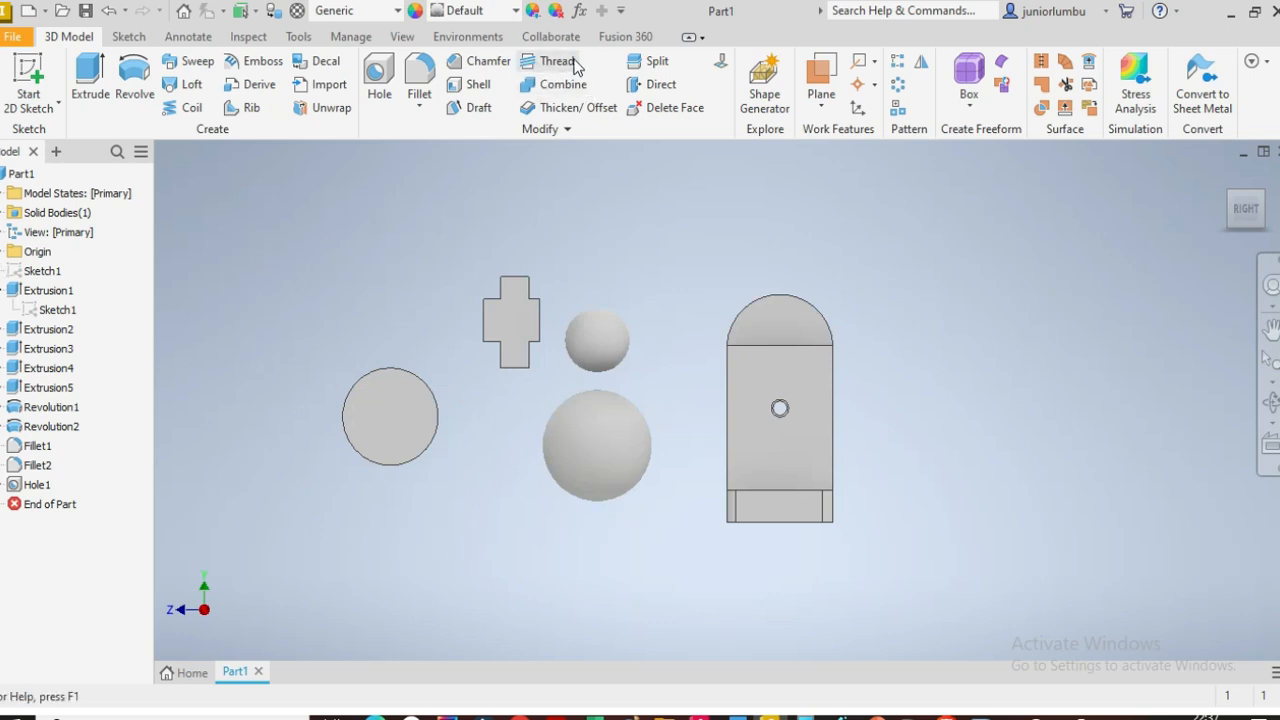
pyautogui.rightClick(43, 277)
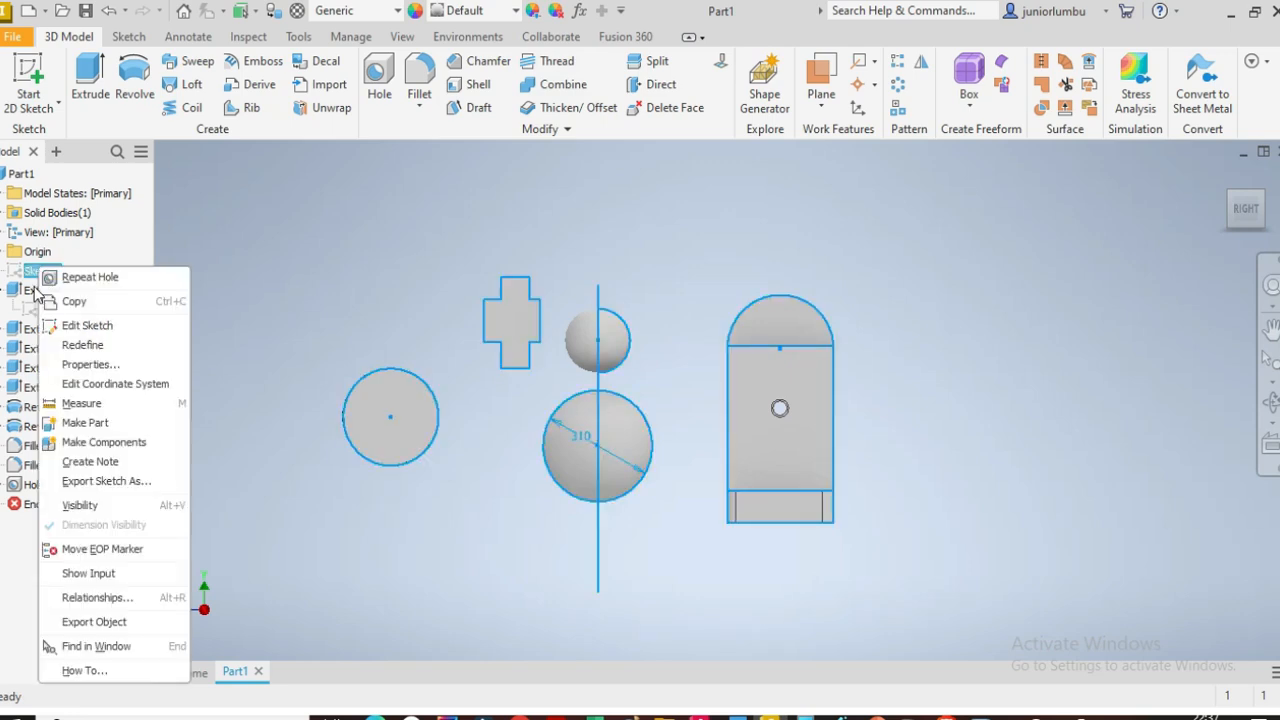
pyautogui.click(88, 327)
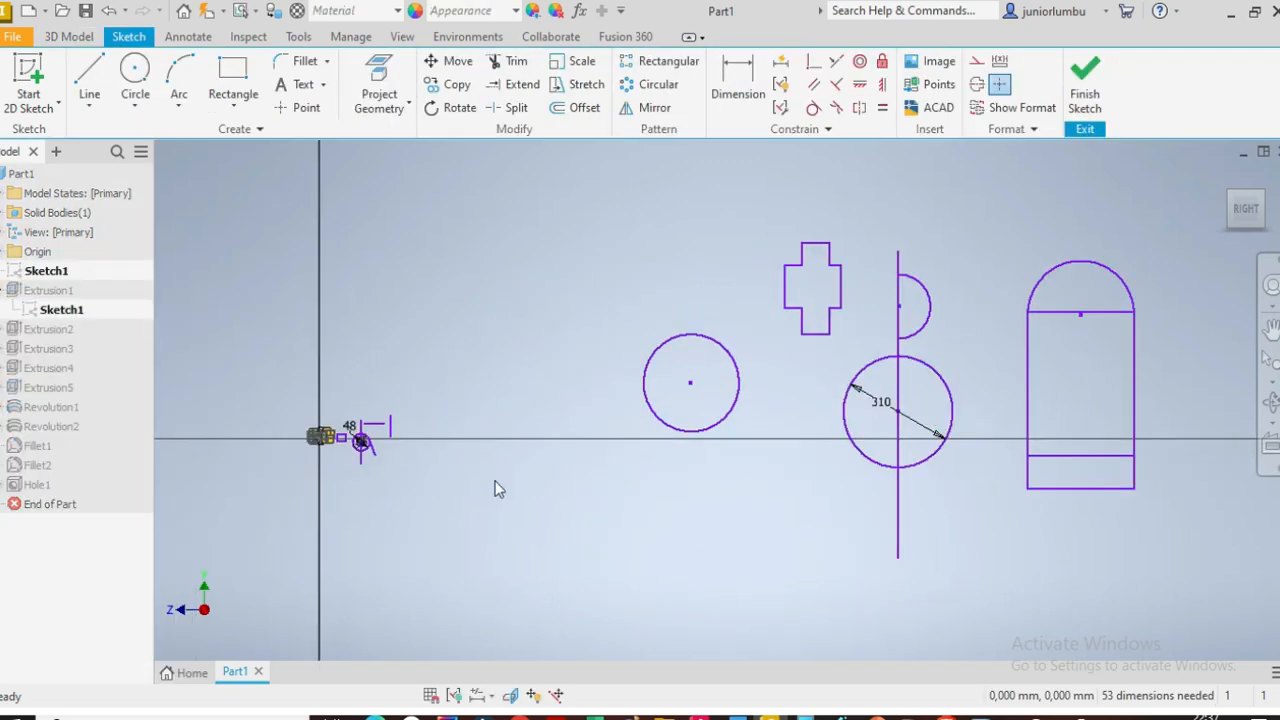
pyautogui.click(90, 78)
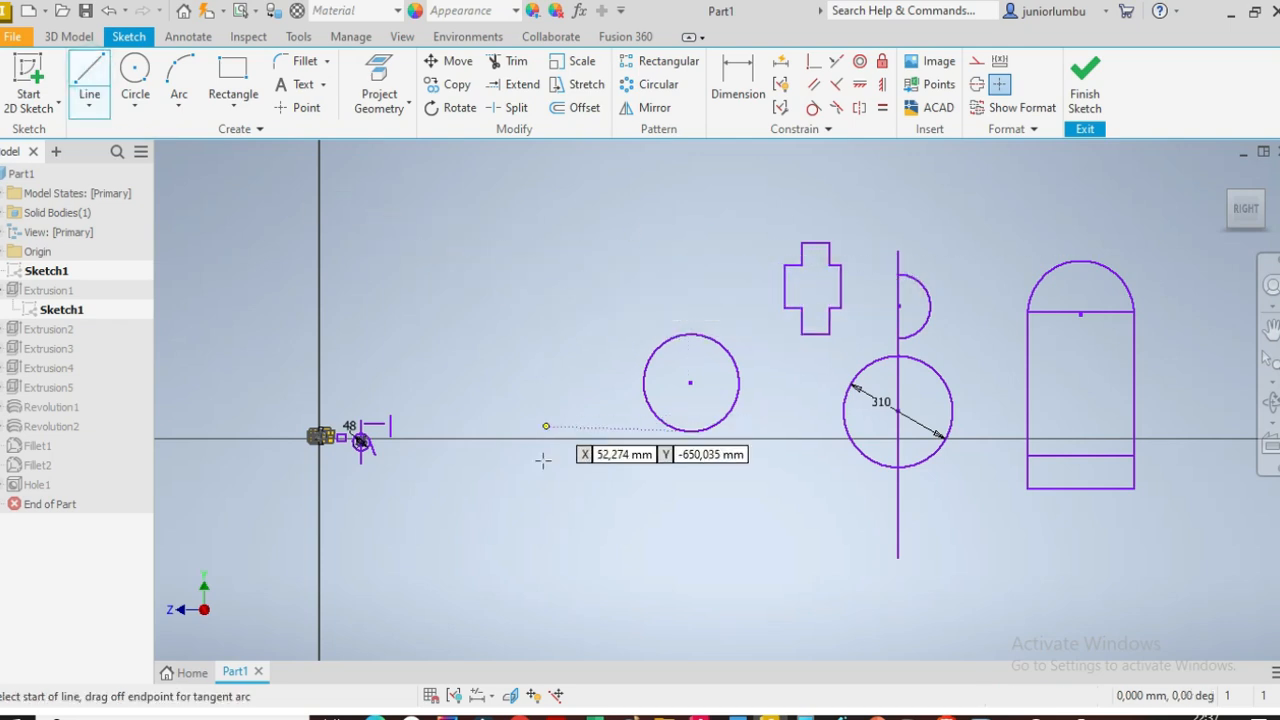
pyautogui.click(610, 578)
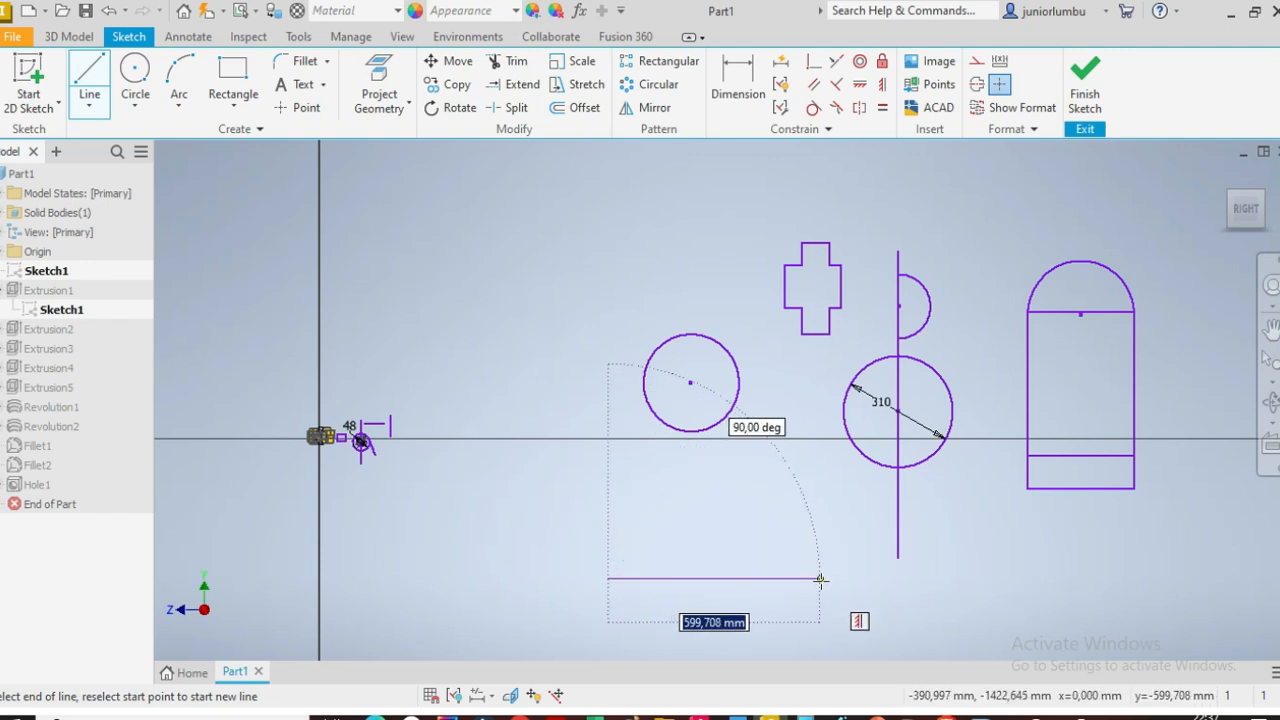
pyautogui.click(853, 578)
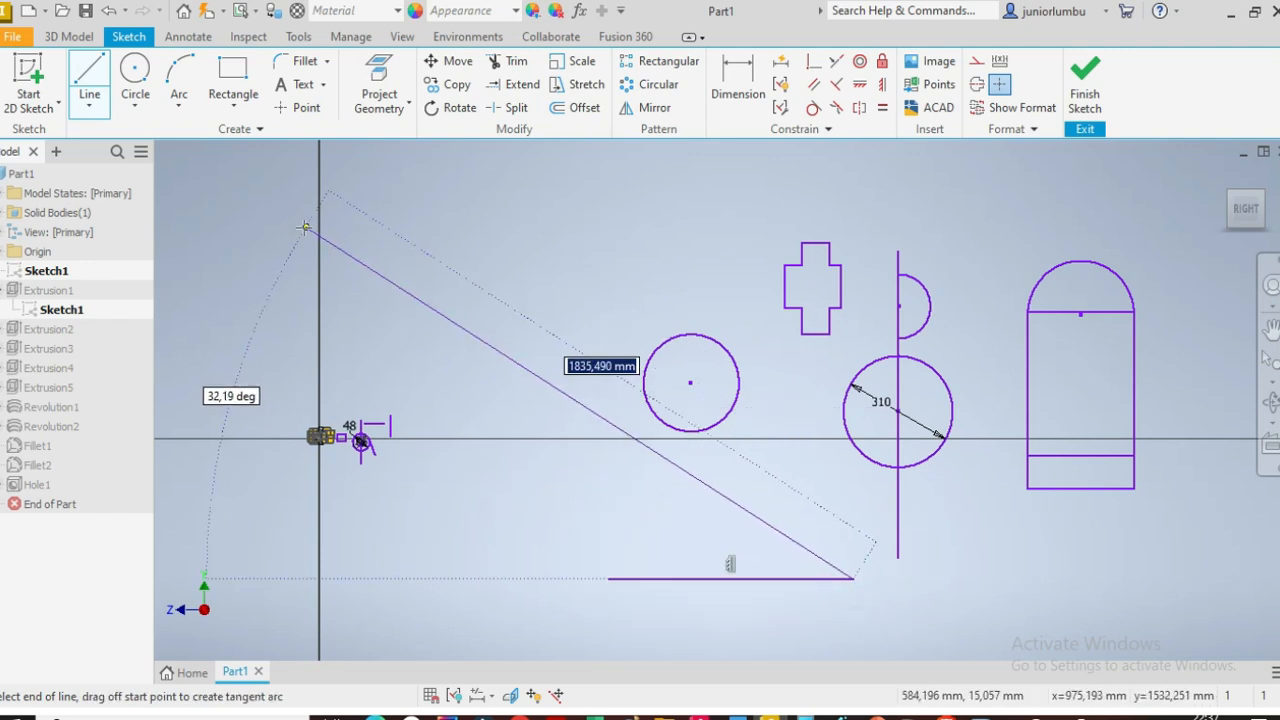
# Draw a rectangle about 560 mm wide and 86 mm high with its base on the new horizontal line
pyautogui.click(233, 75)
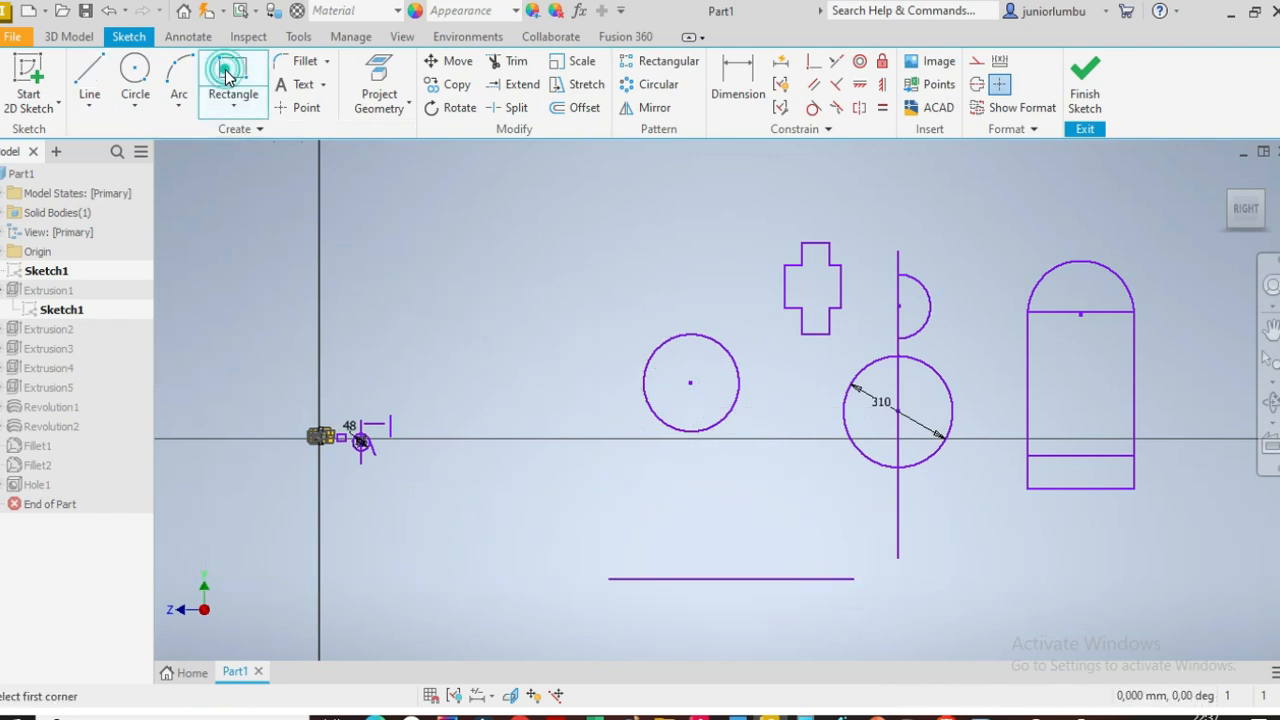
pyautogui.click(643, 578)
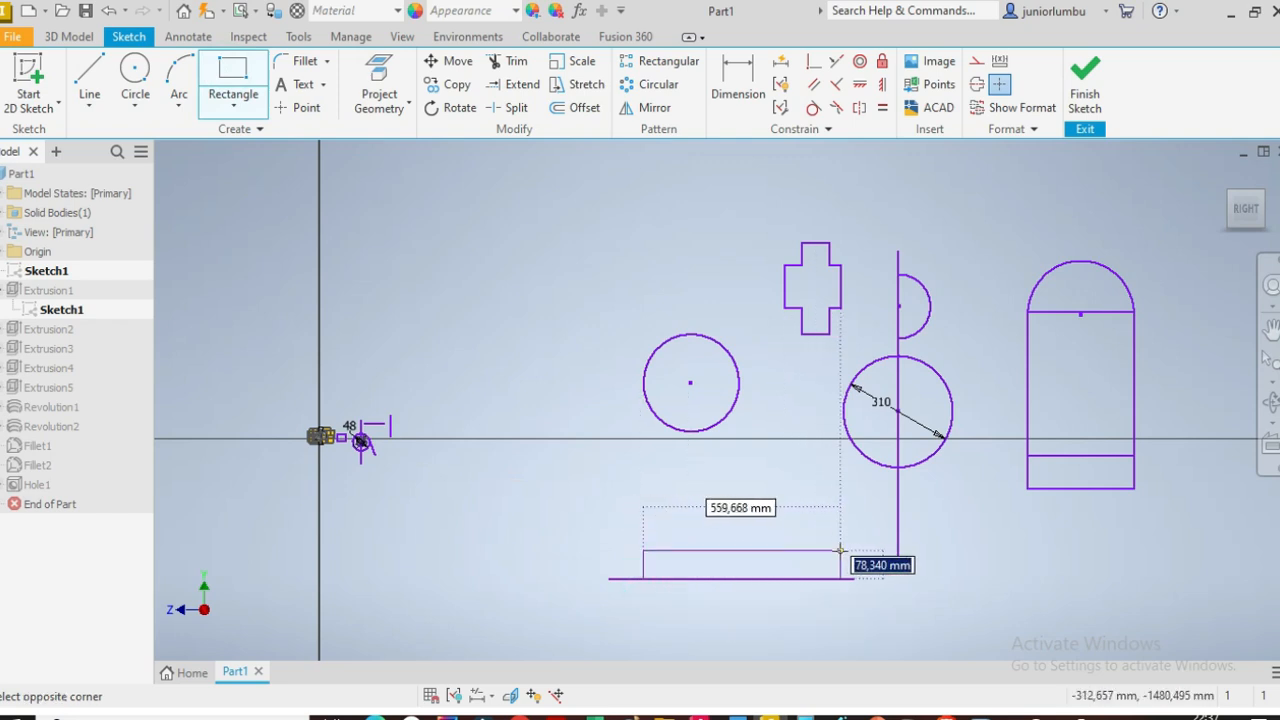
pyautogui.click(840, 548)
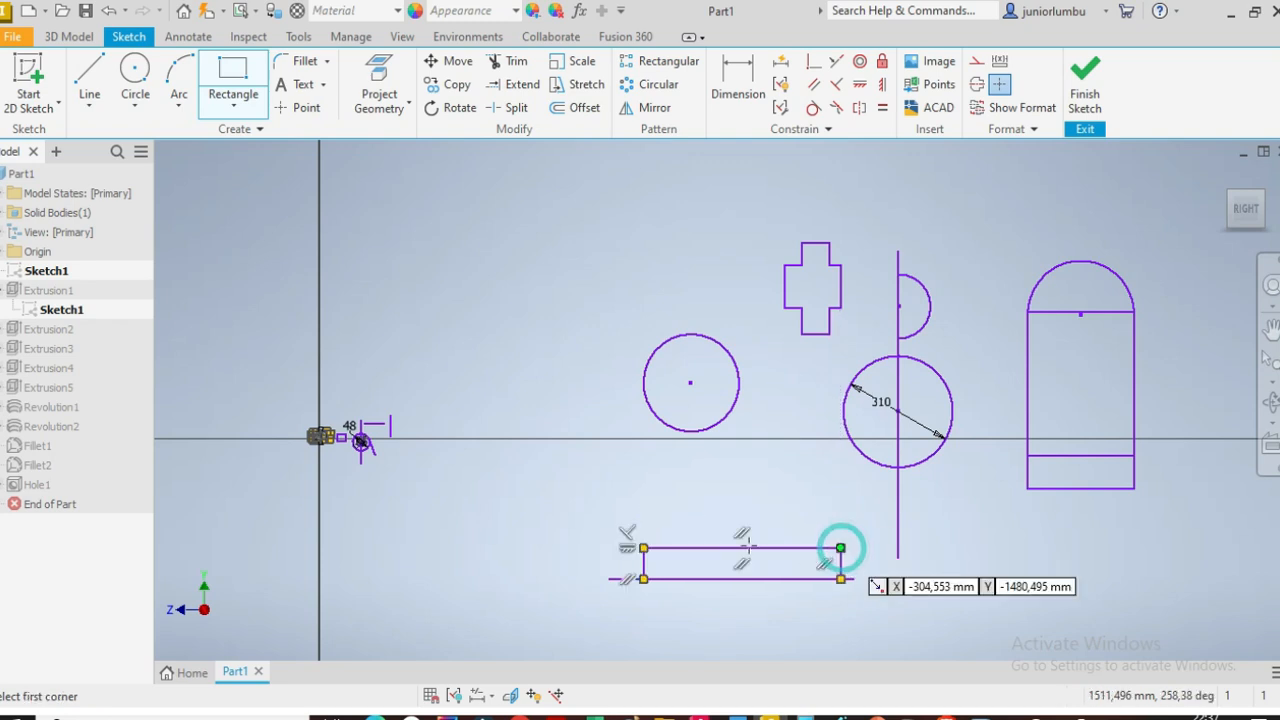
# Dimension the new rectangle's height above the horizontal line as 16 mm and finish the sketch
pyautogui.click(738, 78)
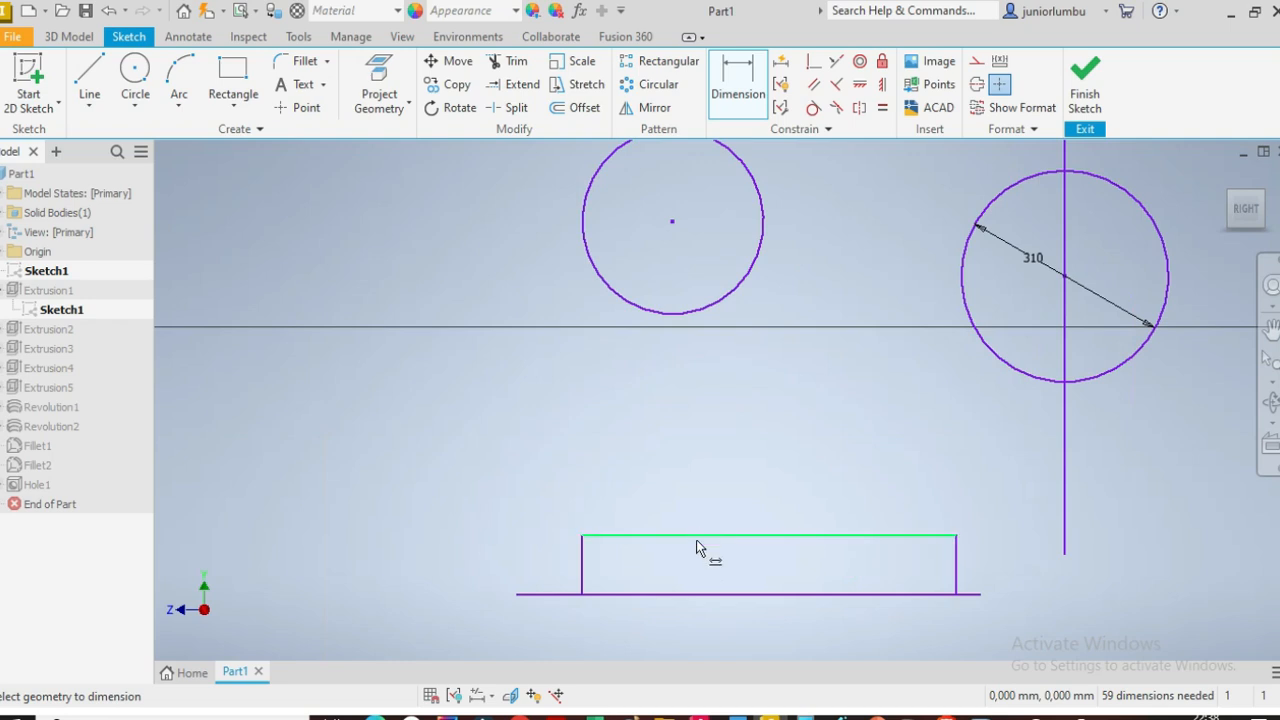
pyautogui.click(695, 536)
pyautogui.click(682, 594)
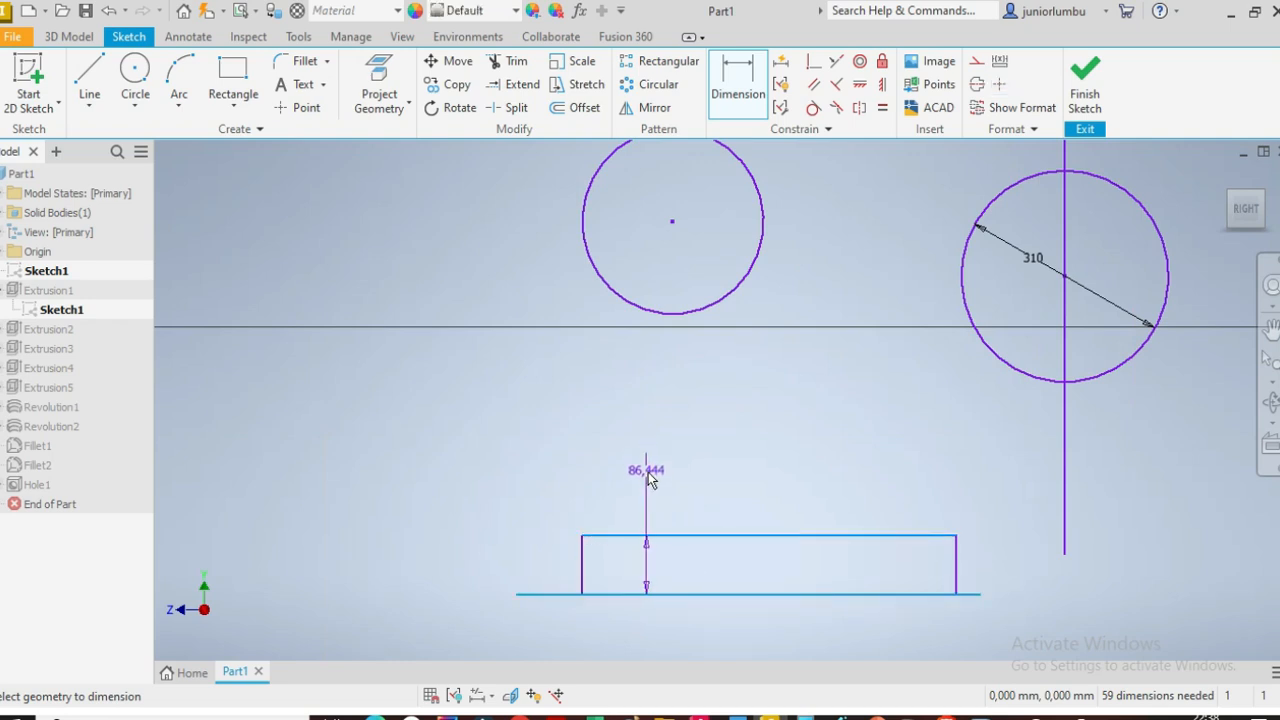
pyautogui.click(648, 472)
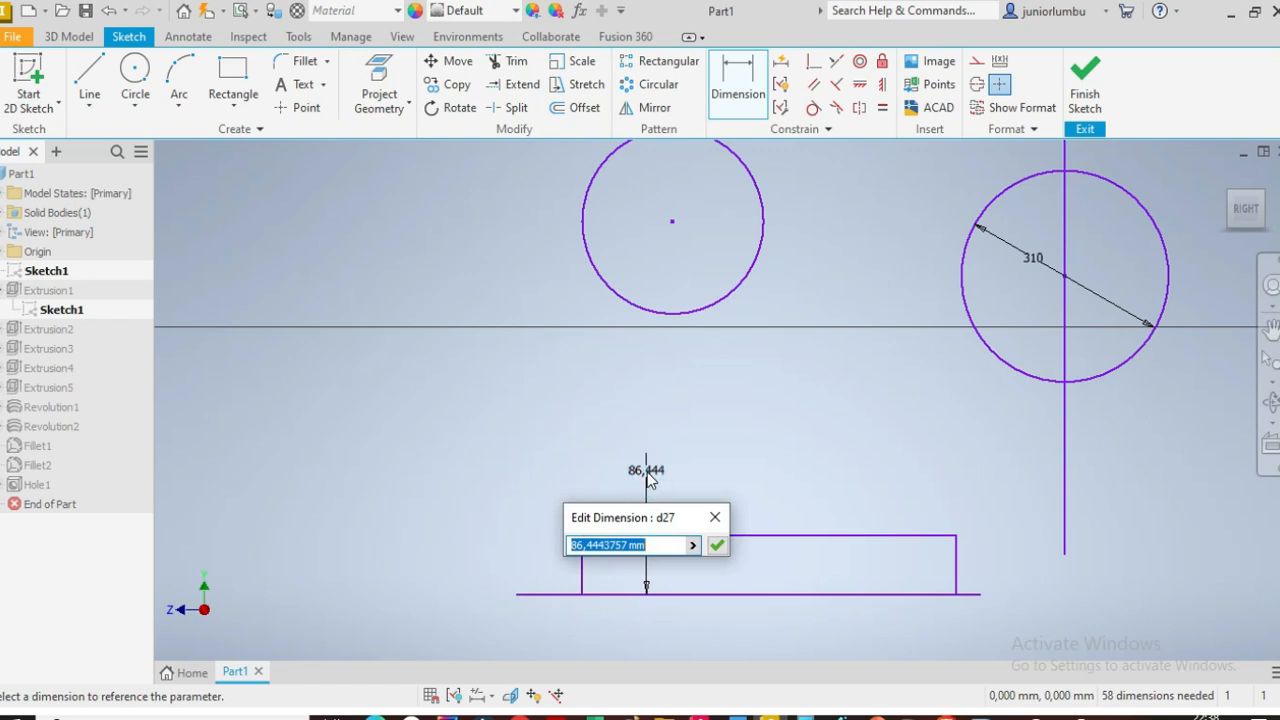
pyautogui.write('1')
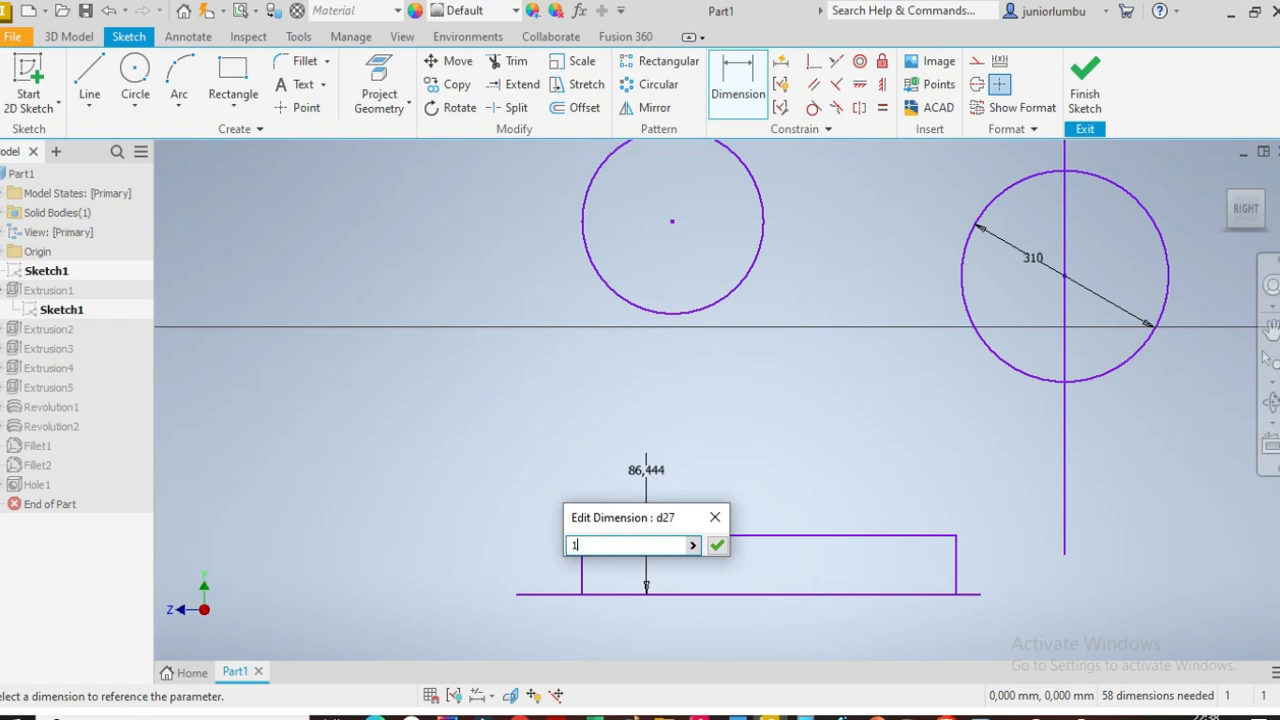
pyautogui.write('6')
pyautogui.click(717, 546)
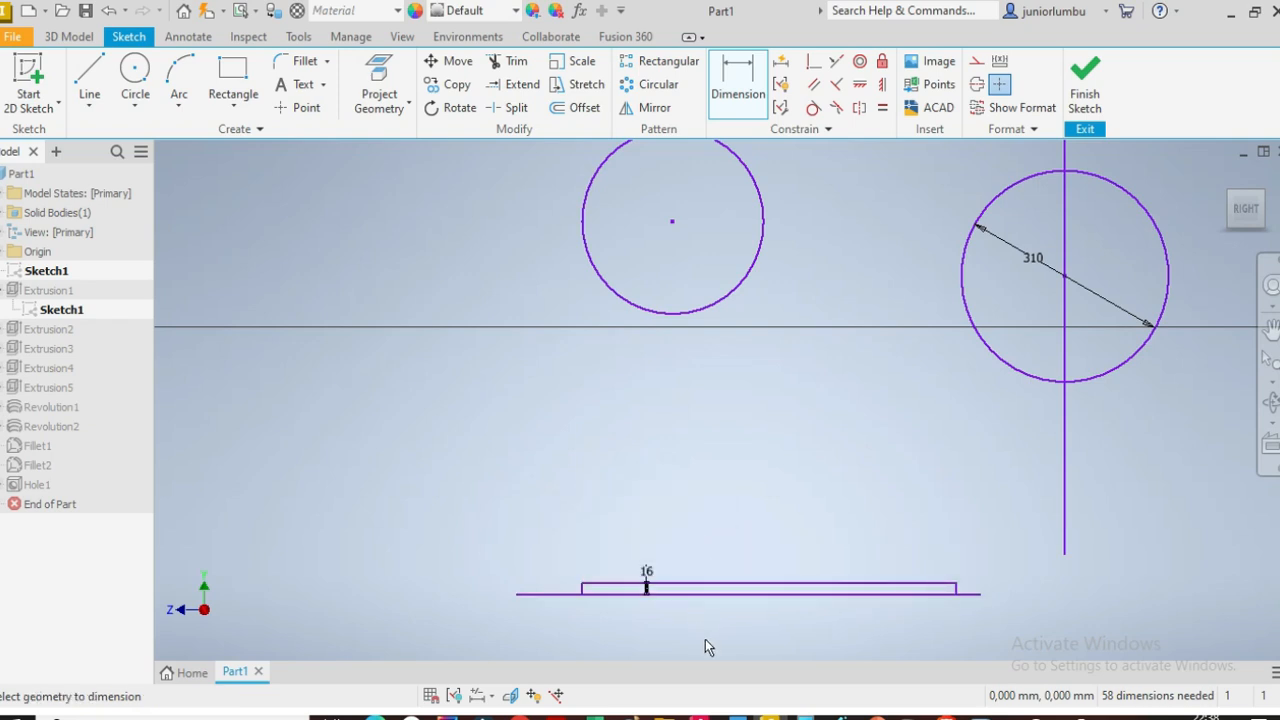
pyautogui.scroll(-2, 680, 612)
pyautogui.scroll(2, 696, 636)
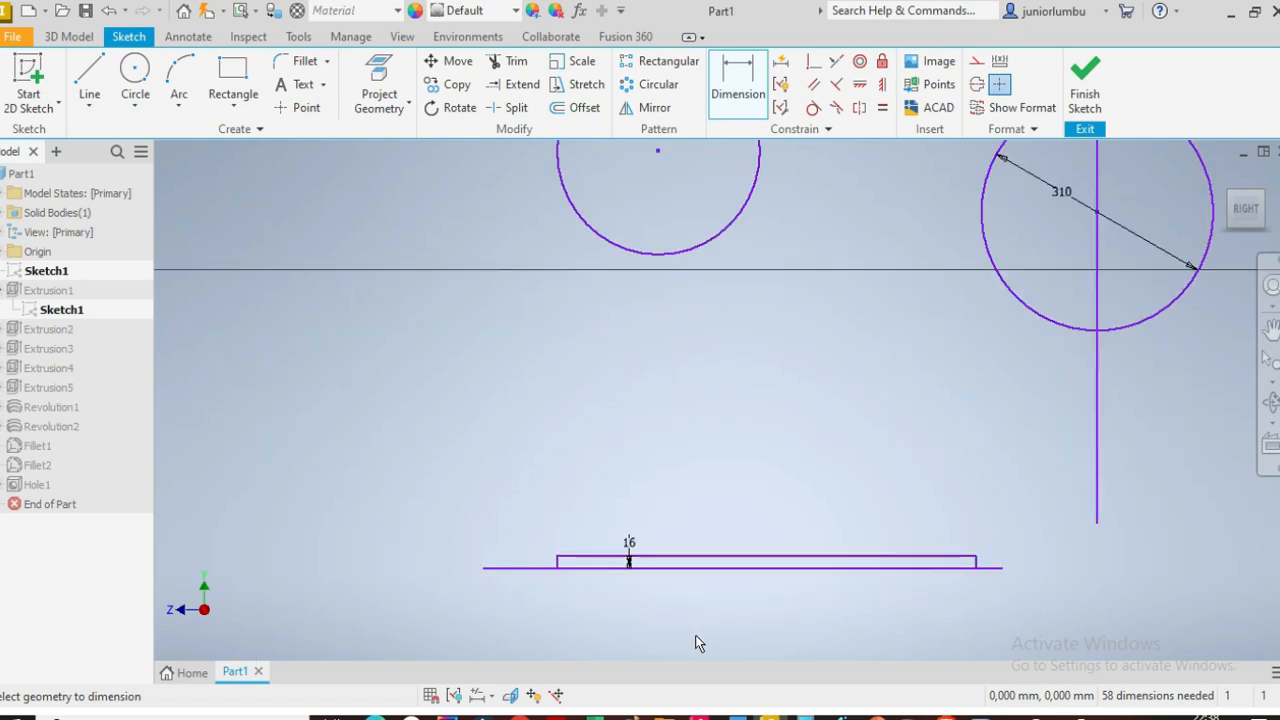
pyautogui.scroll(-2, 696, 637)
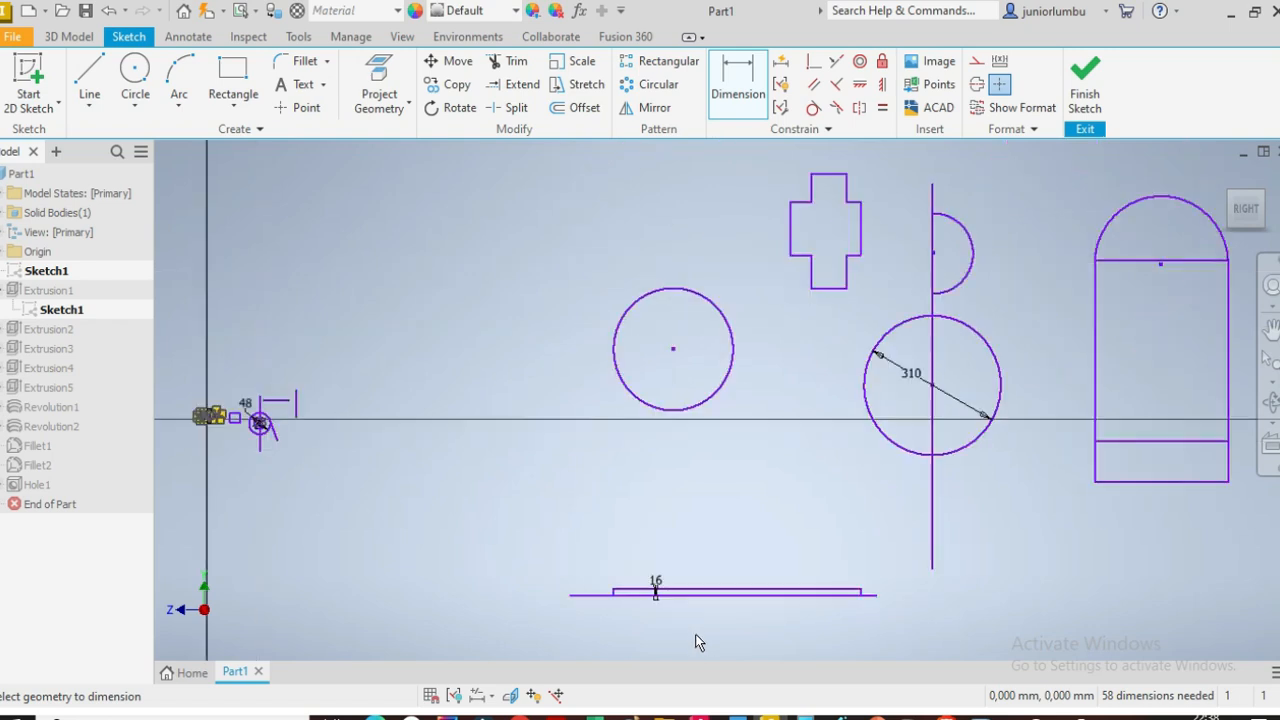
pyautogui.click(1070, 80)
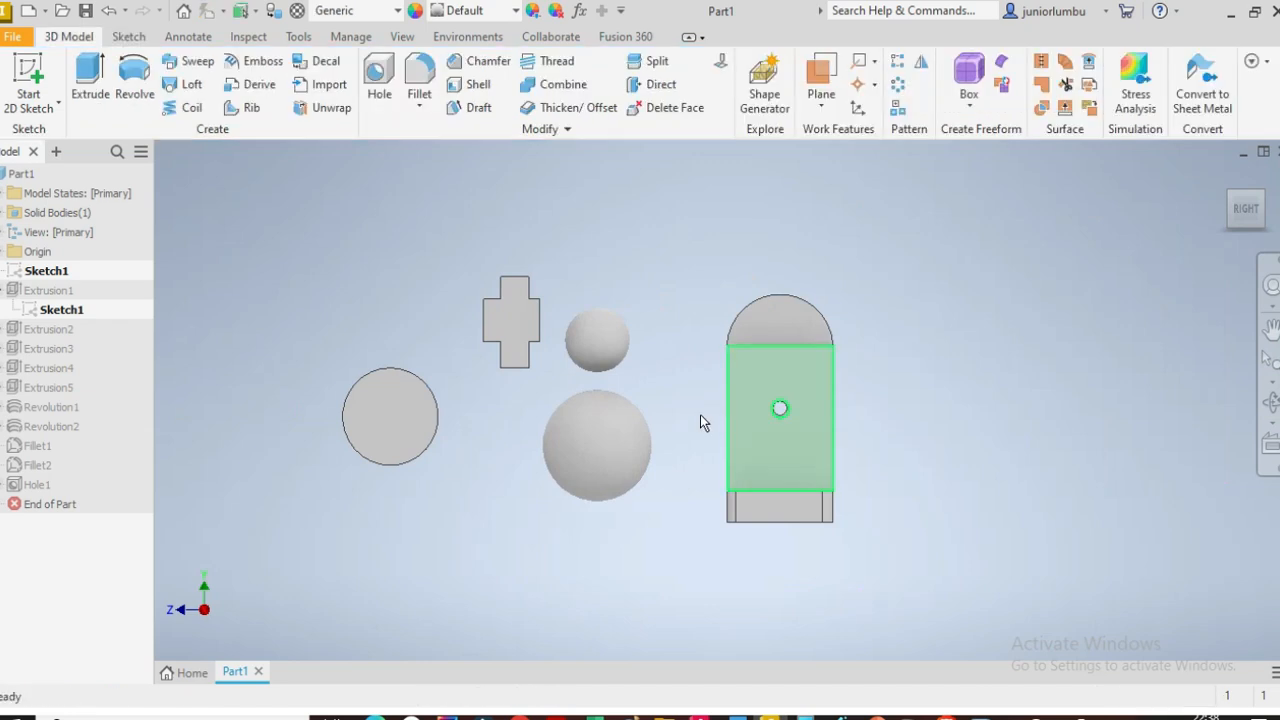
# Make Sketch1 visible and revolve the thin 16 mm rectangle a full 360° about the horizontal line
pyautogui.rightClick(49, 312)
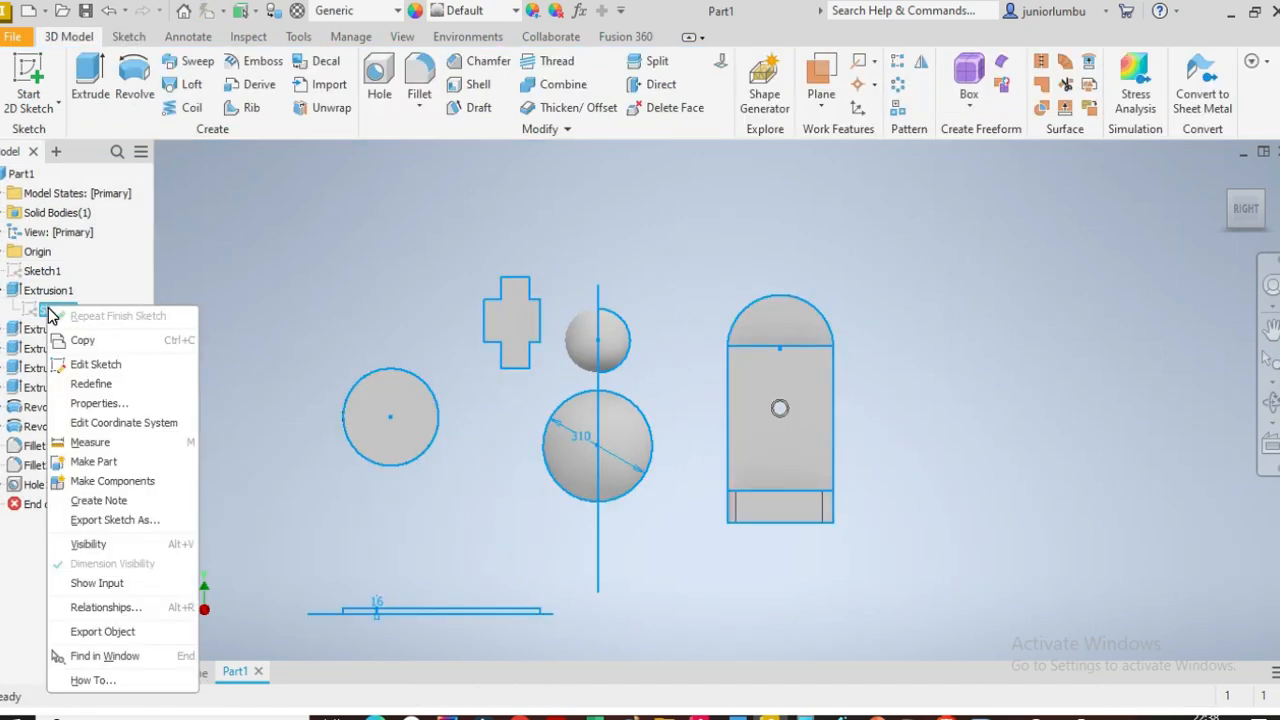
pyautogui.click(103, 546)
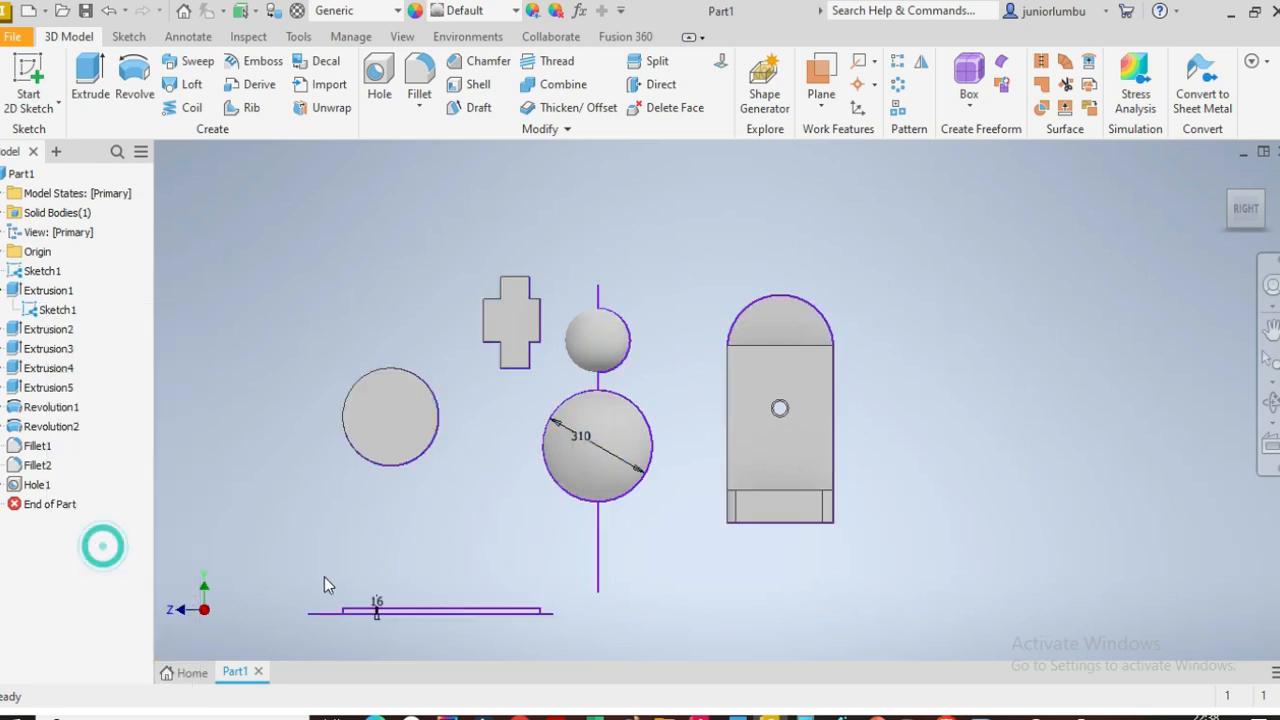
pyautogui.scroll(3, 333, 643)
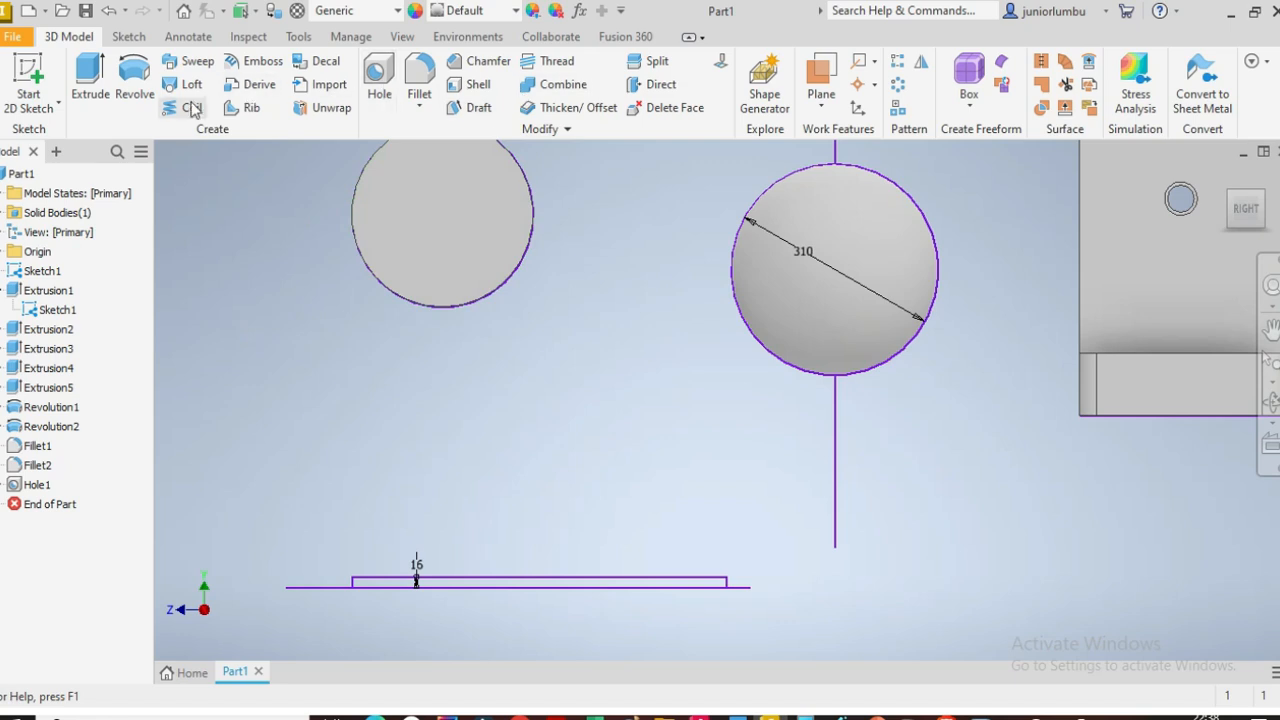
pyautogui.click(130, 88)
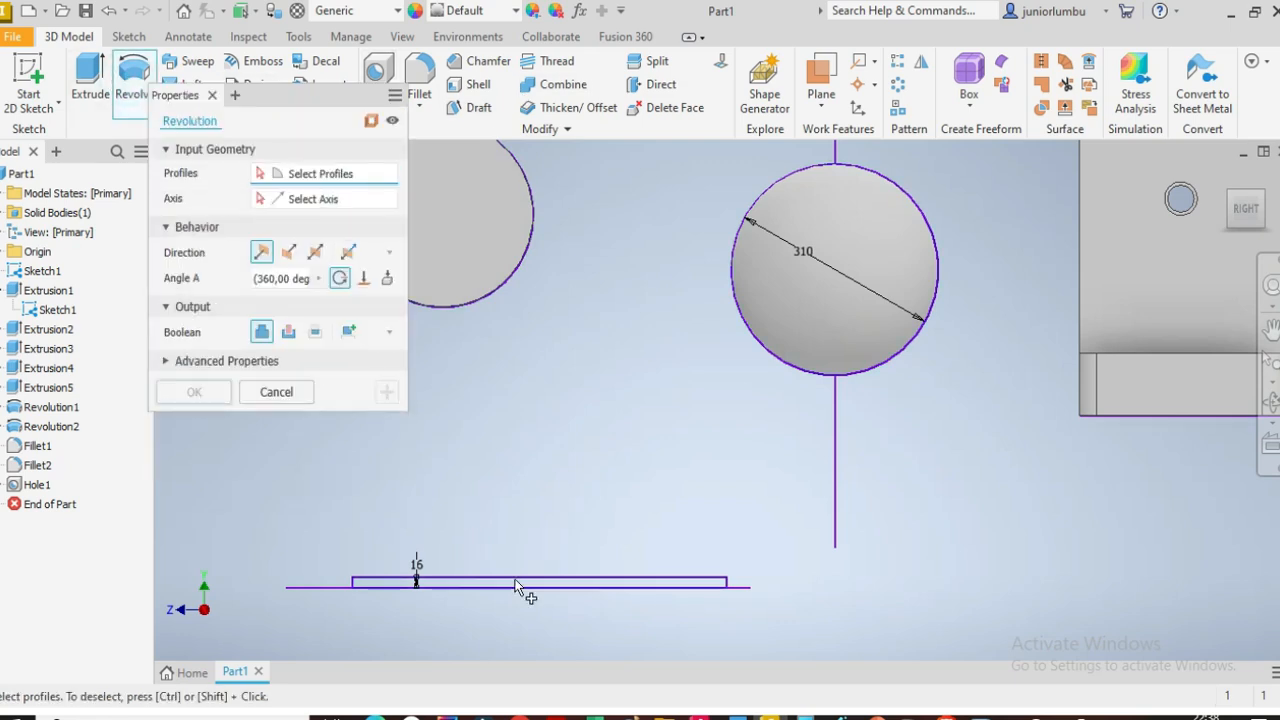
pyautogui.scroll(-4, 519, 586)
pyautogui.scroll(2, 440, 636)
pyautogui.scroll(2, 440, 636)
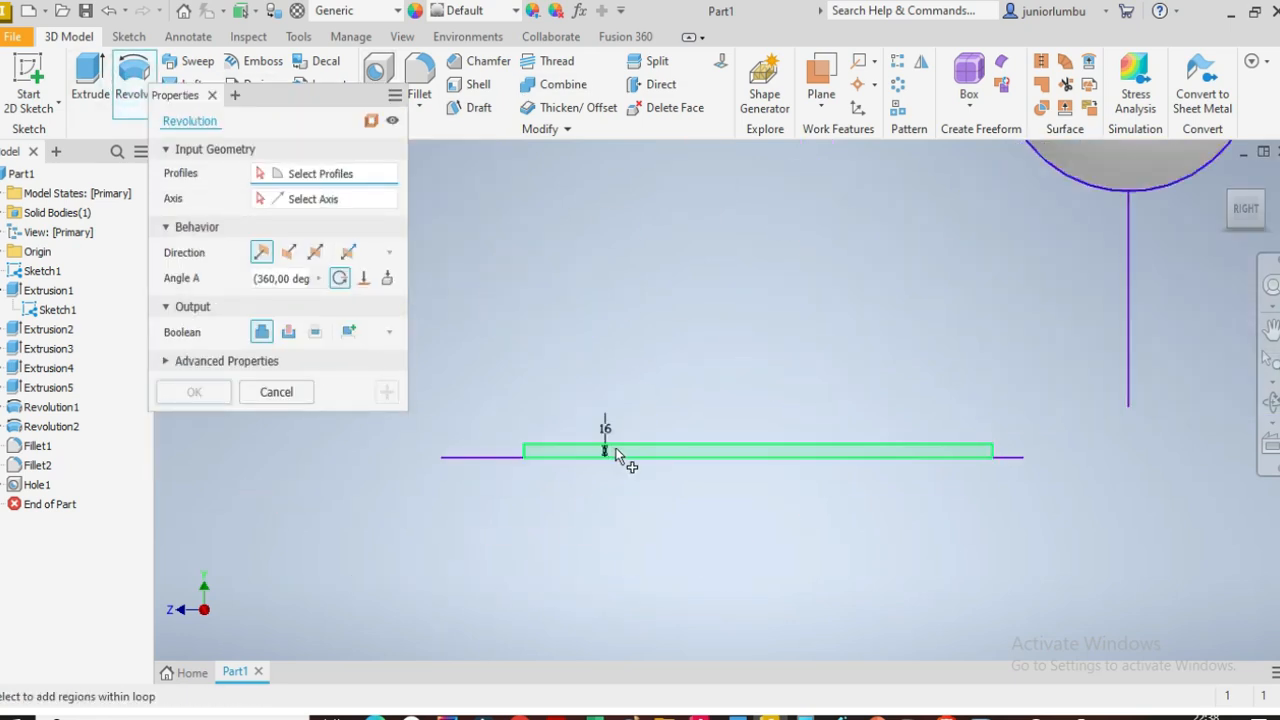
pyautogui.click(545, 450)
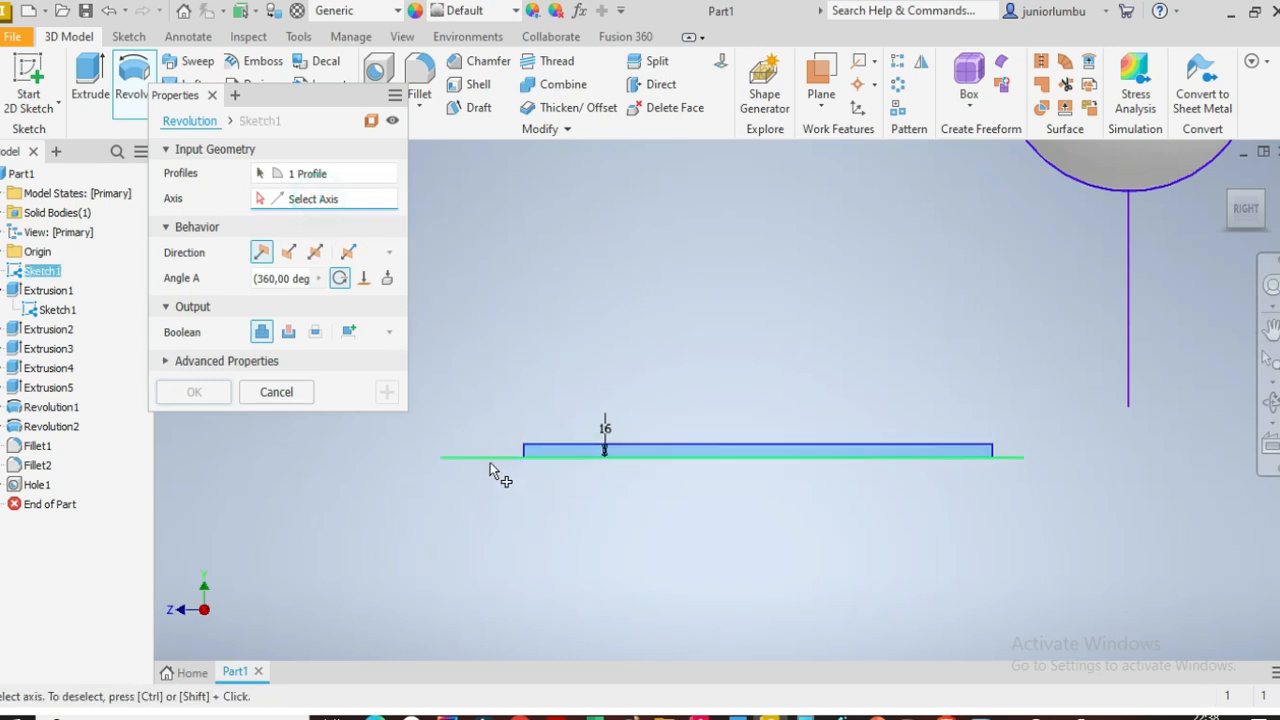
pyautogui.click(497, 458)
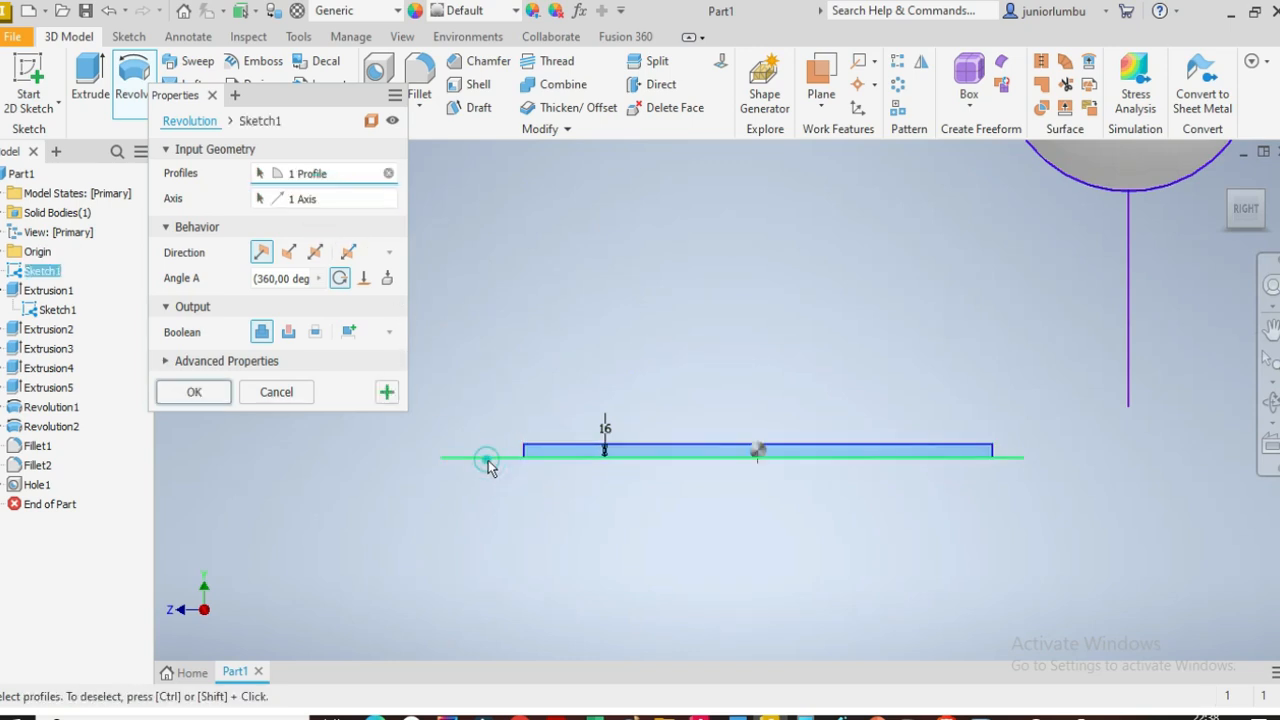
pyautogui.click(211, 398)
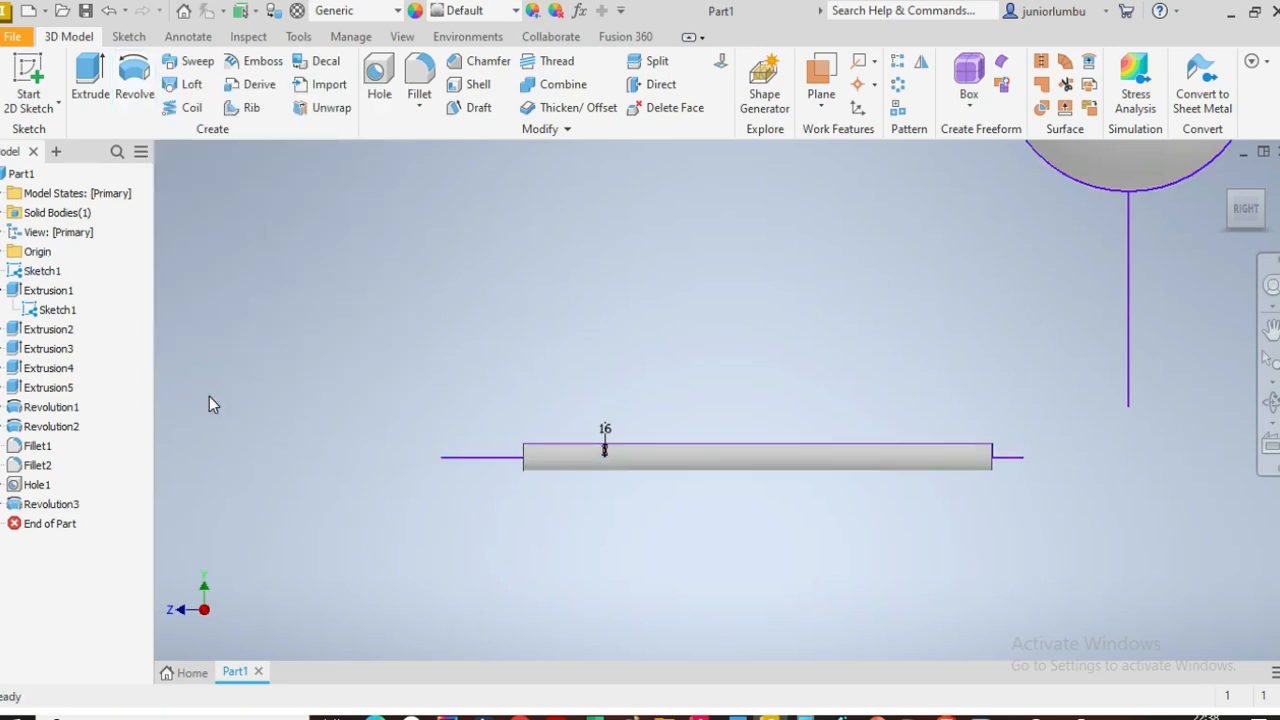
# Start a thread on the cylindrical face of the thin revolved bar and set its depth to 900 mm
pyautogui.click(558, 66)
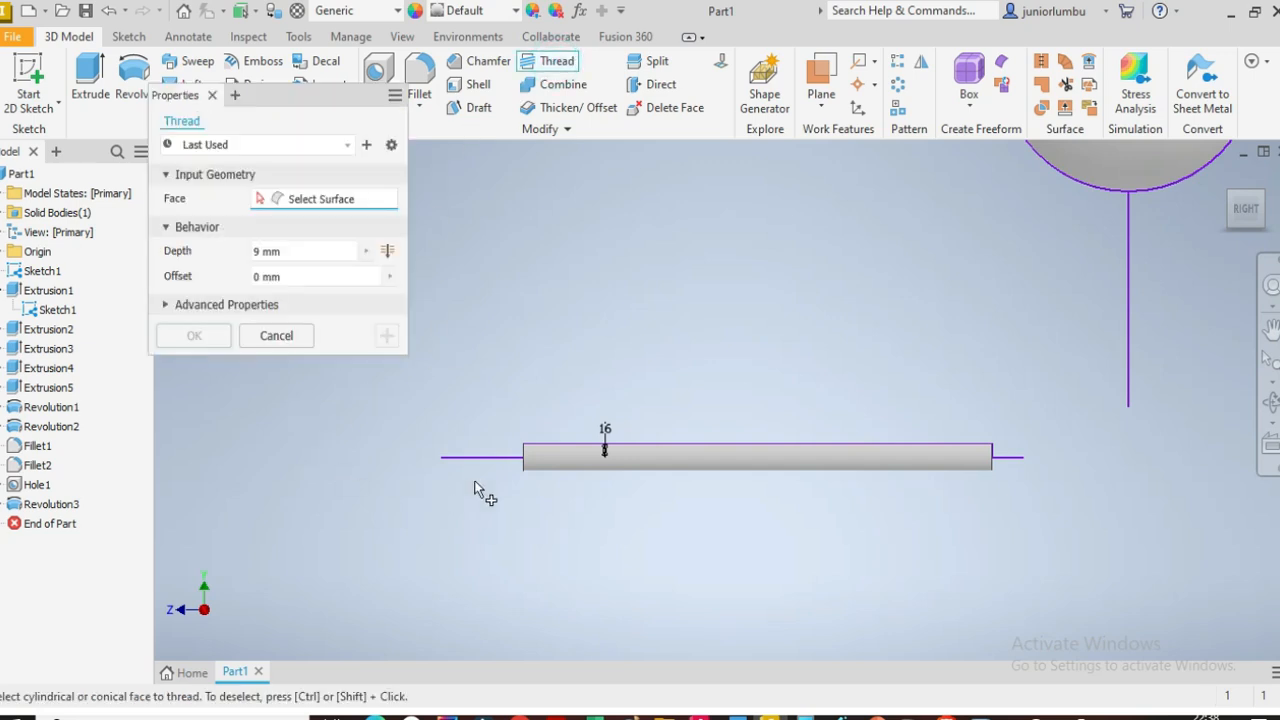
pyautogui.click(562, 461)
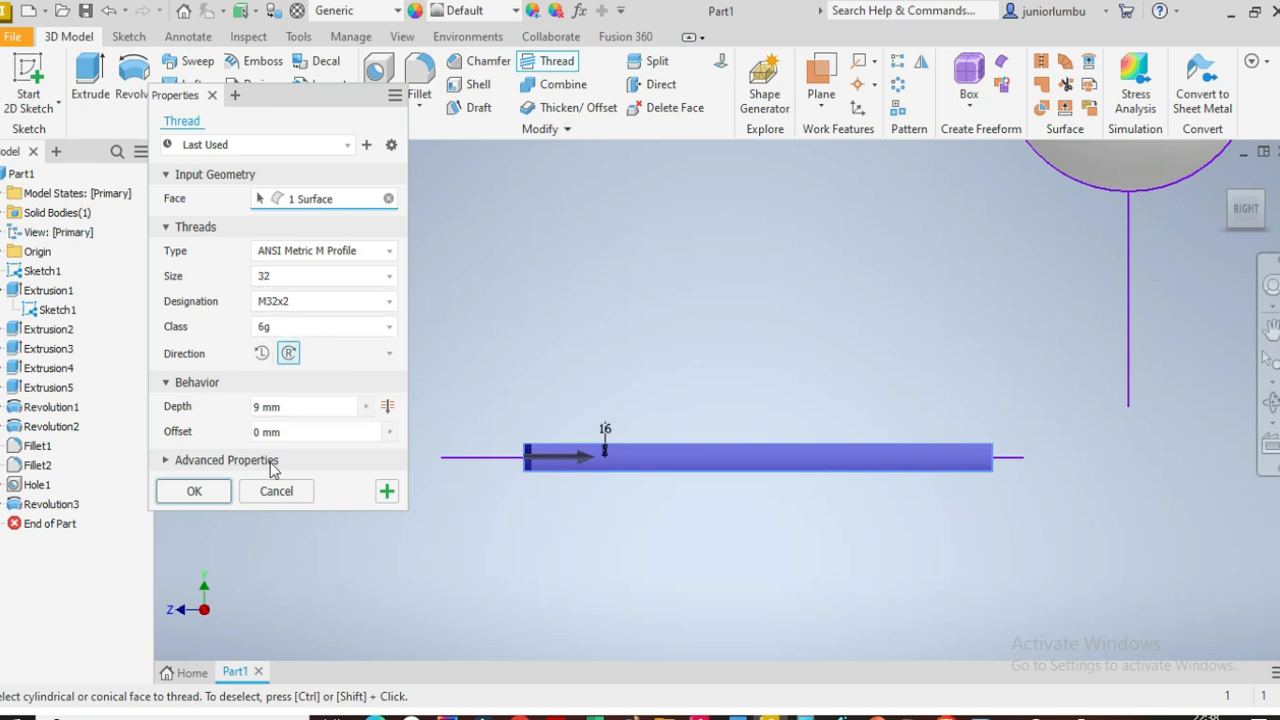
pyautogui.click(297, 412)
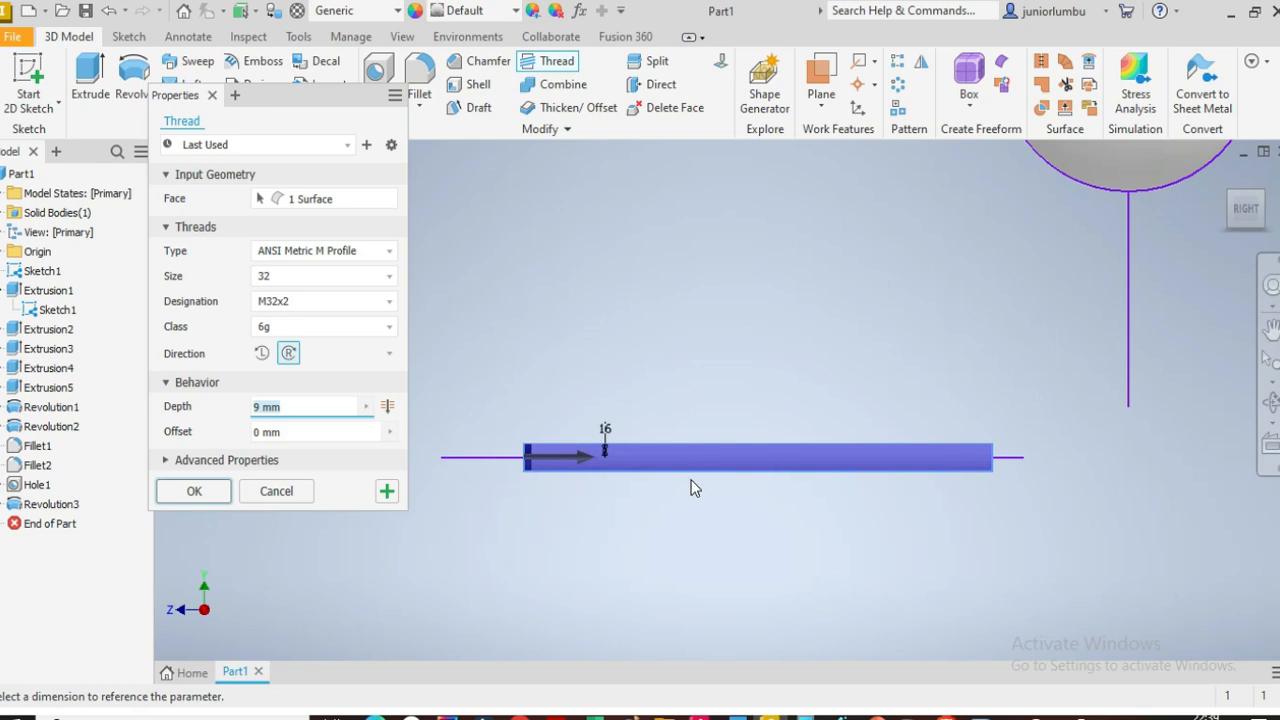
pyautogui.write('900')
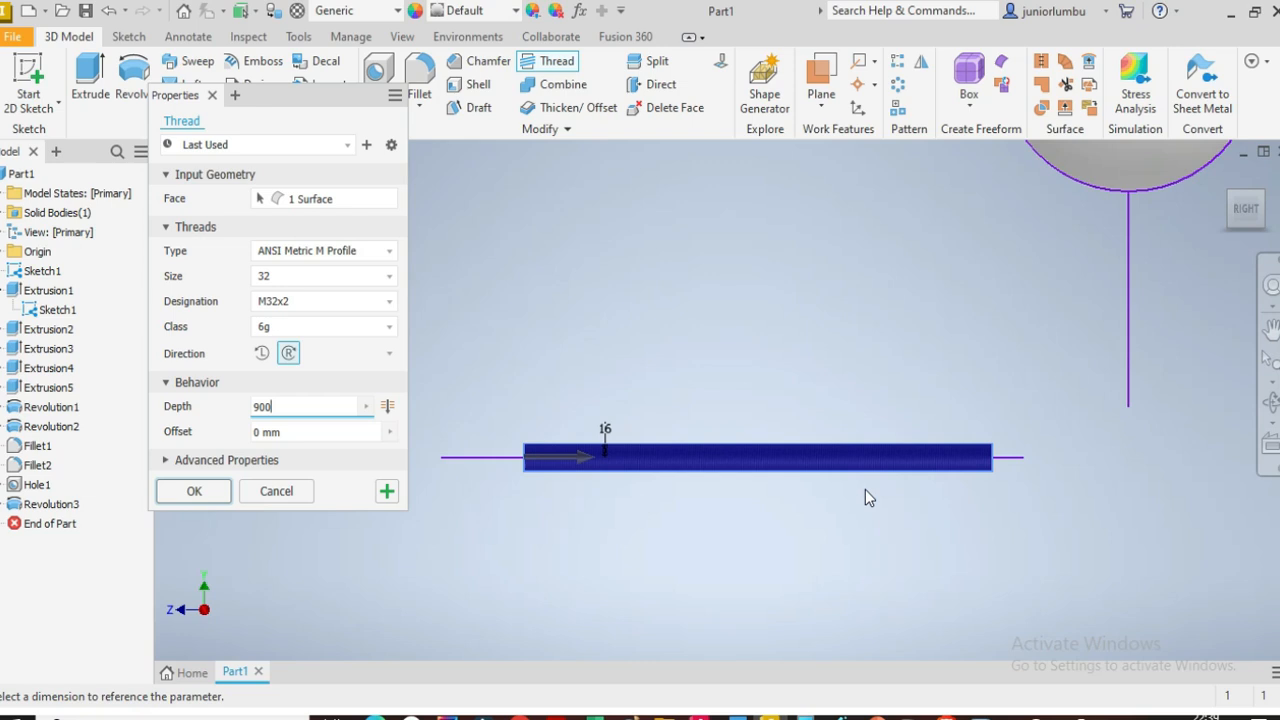
pyautogui.scroll(2, 880, 480)
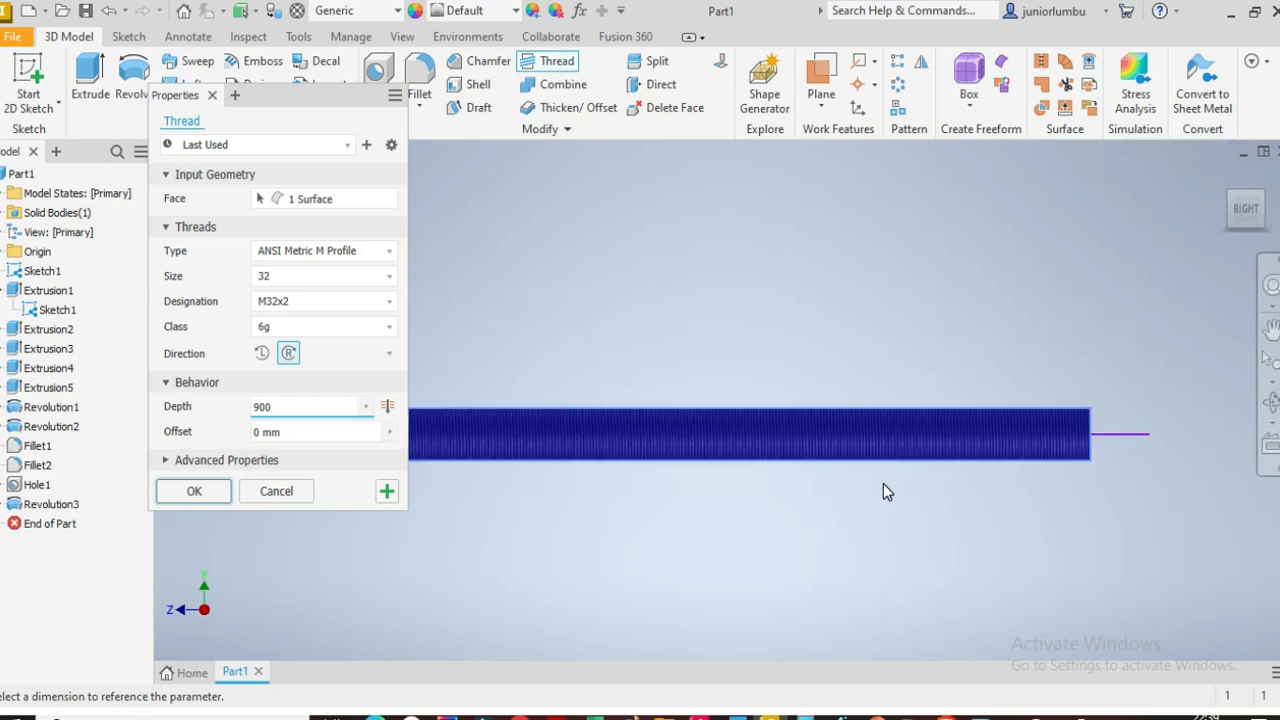
pyautogui.scroll(1, 878, 470)
pyautogui.scroll(-2, 828, 416)
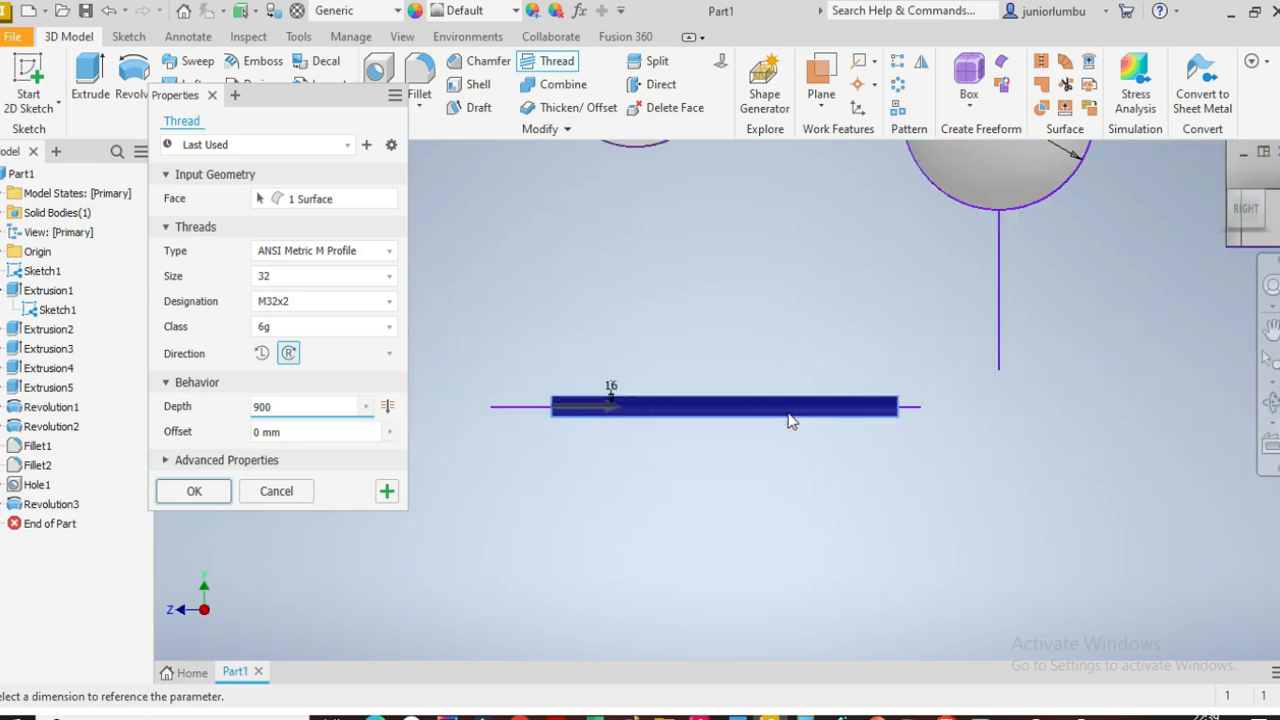
pyautogui.scroll(2, 619, 415)
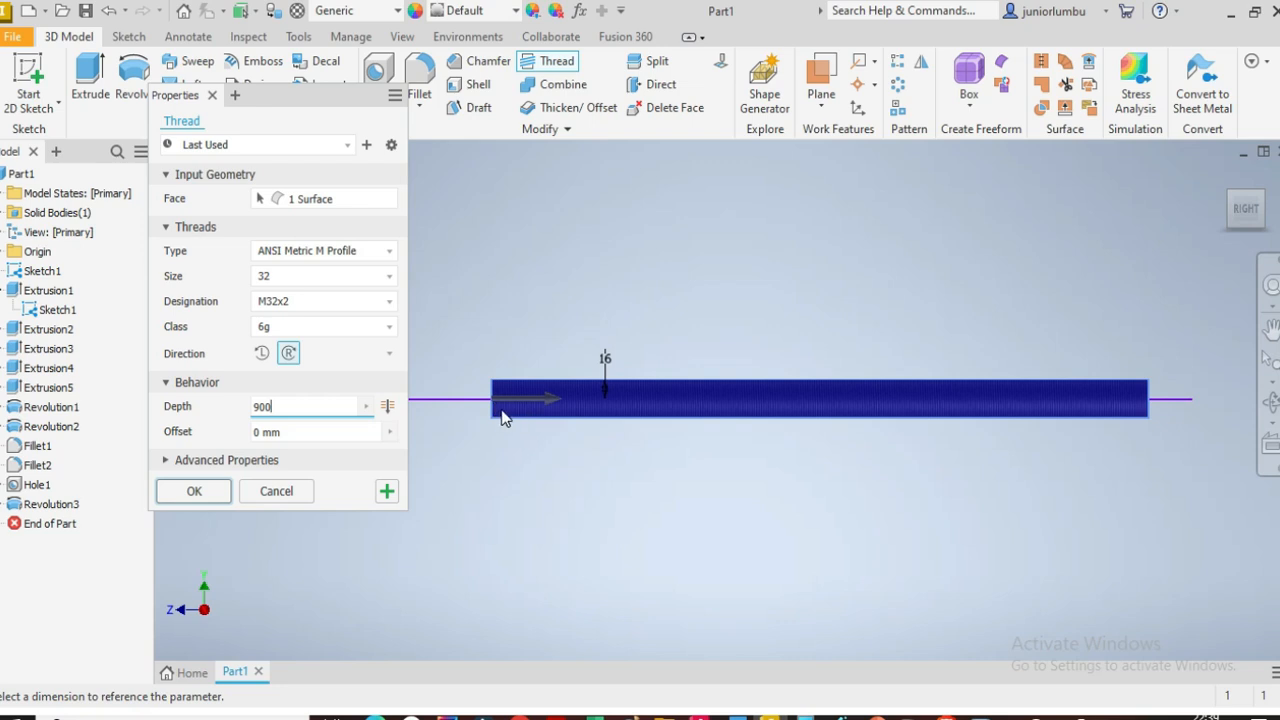
# Set the thread's offset from the bar's end to 10 mm and create the thread
pyautogui.click(300, 432)
pyautogui.write('10')
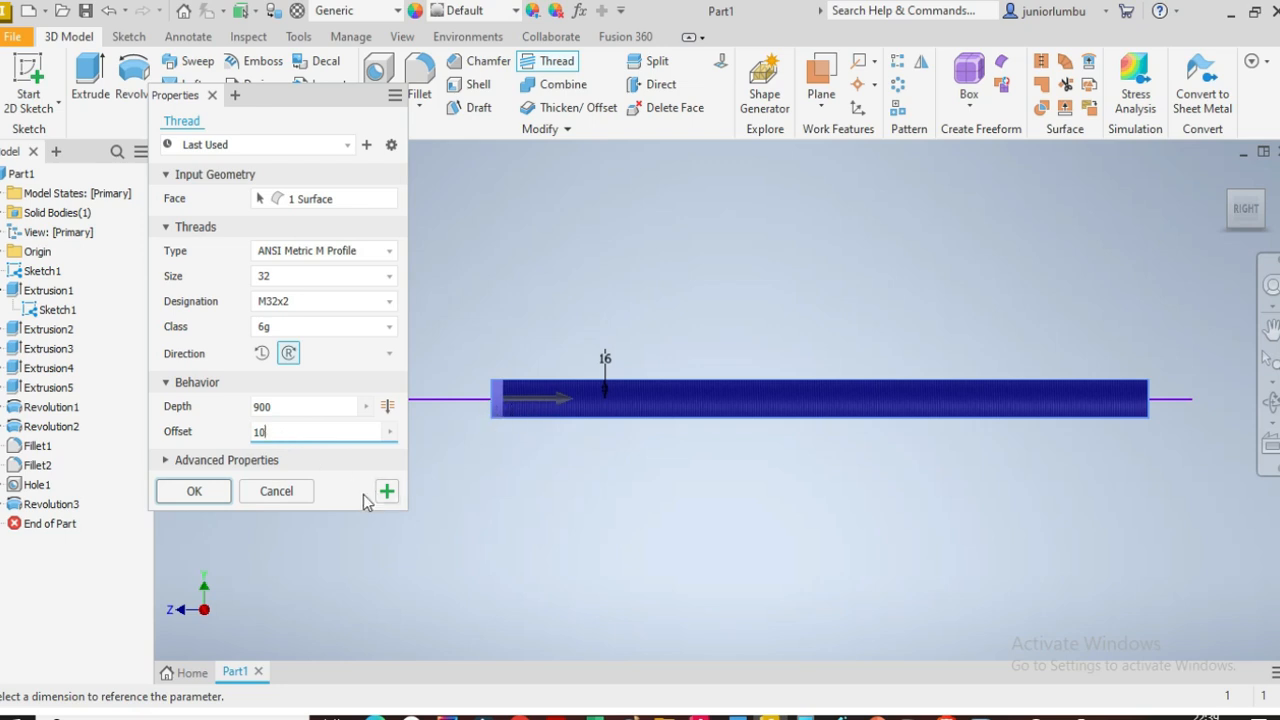
pyautogui.click(194, 491)
# Examine the threaded bar up close, and inspect all the solids together from several angles
pyautogui.scroll(3, 886, 405)
pyautogui.scroll(-5, 886, 410)
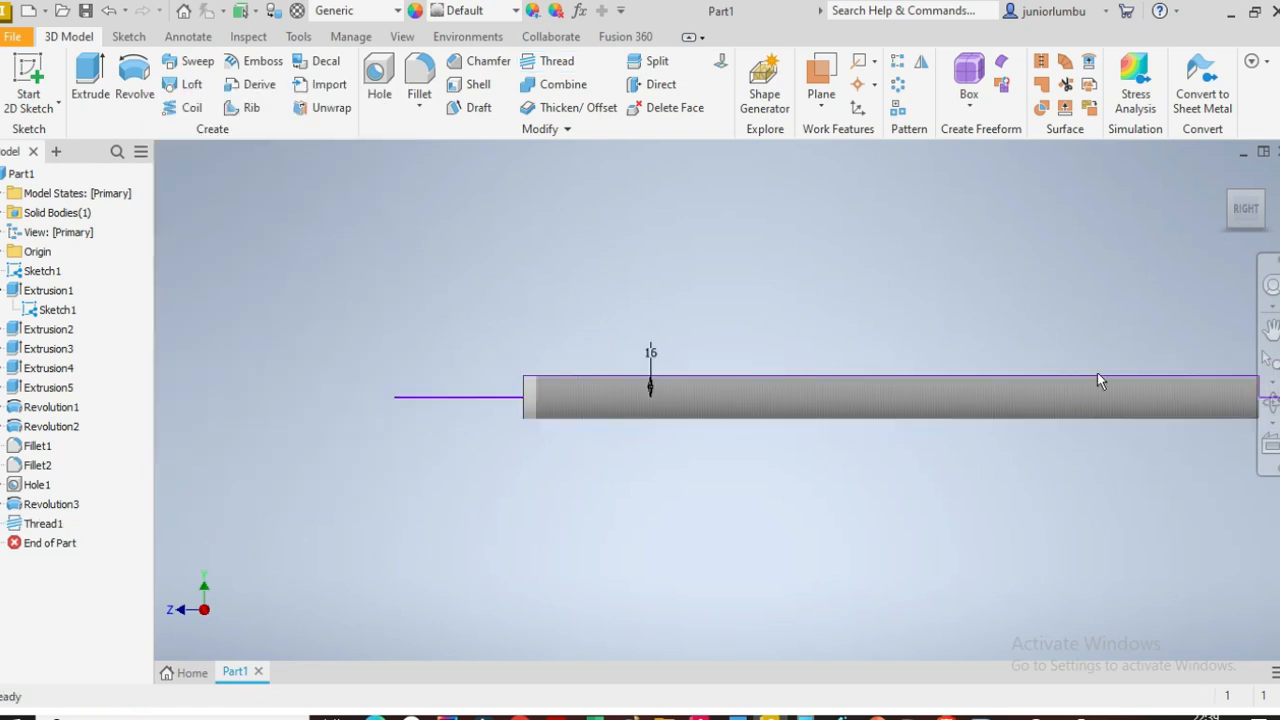
pyautogui.click(1234, 226)
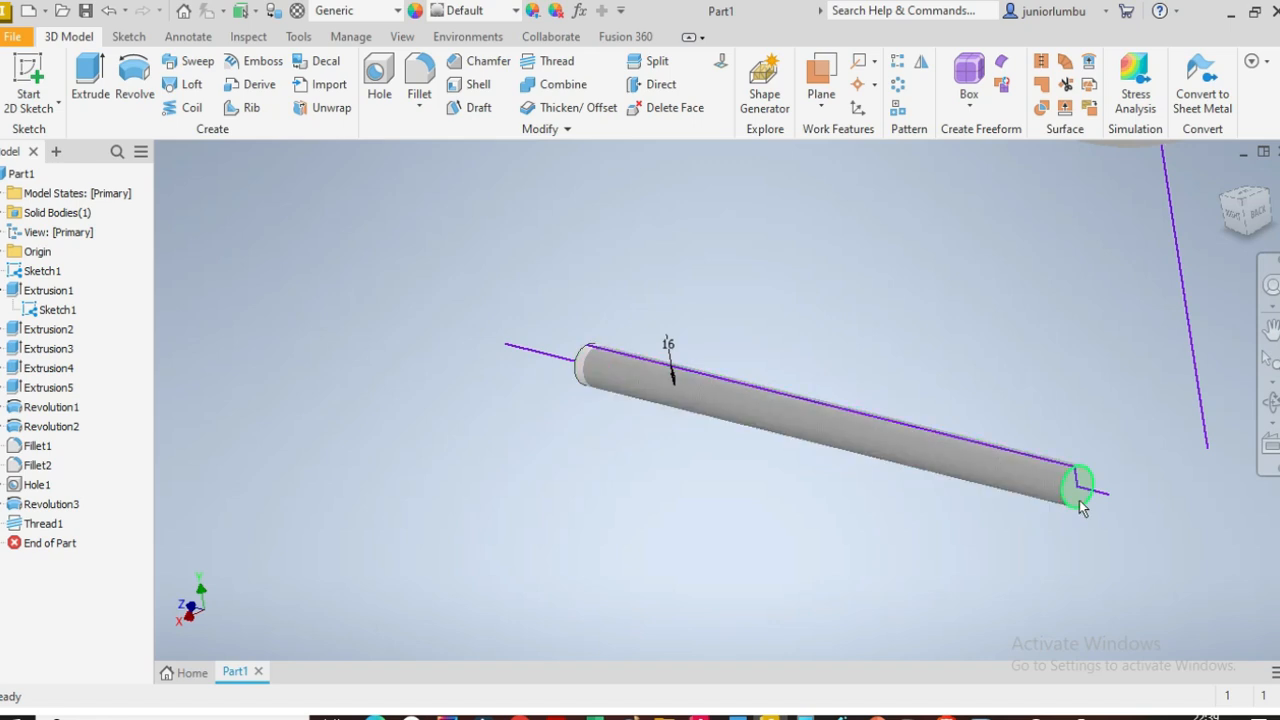
pyautogui.scroll(-6, 1210, 382)
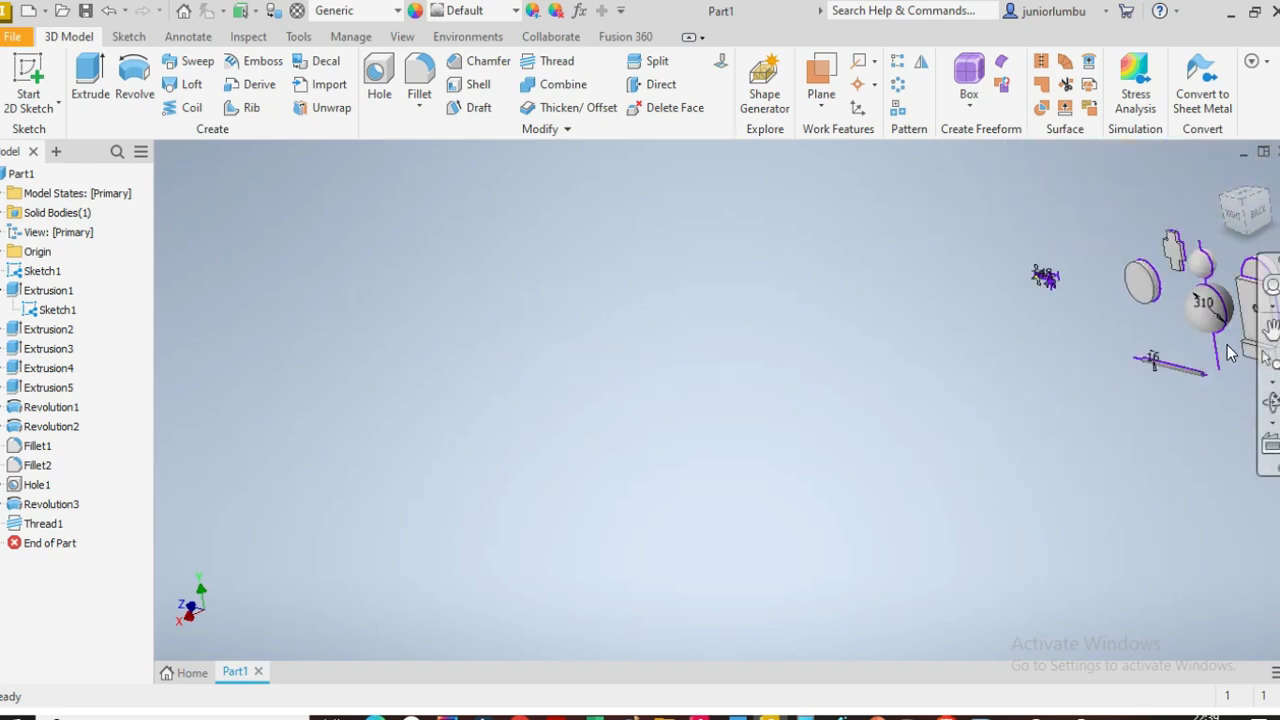
pyautogui.click(1233, 218)
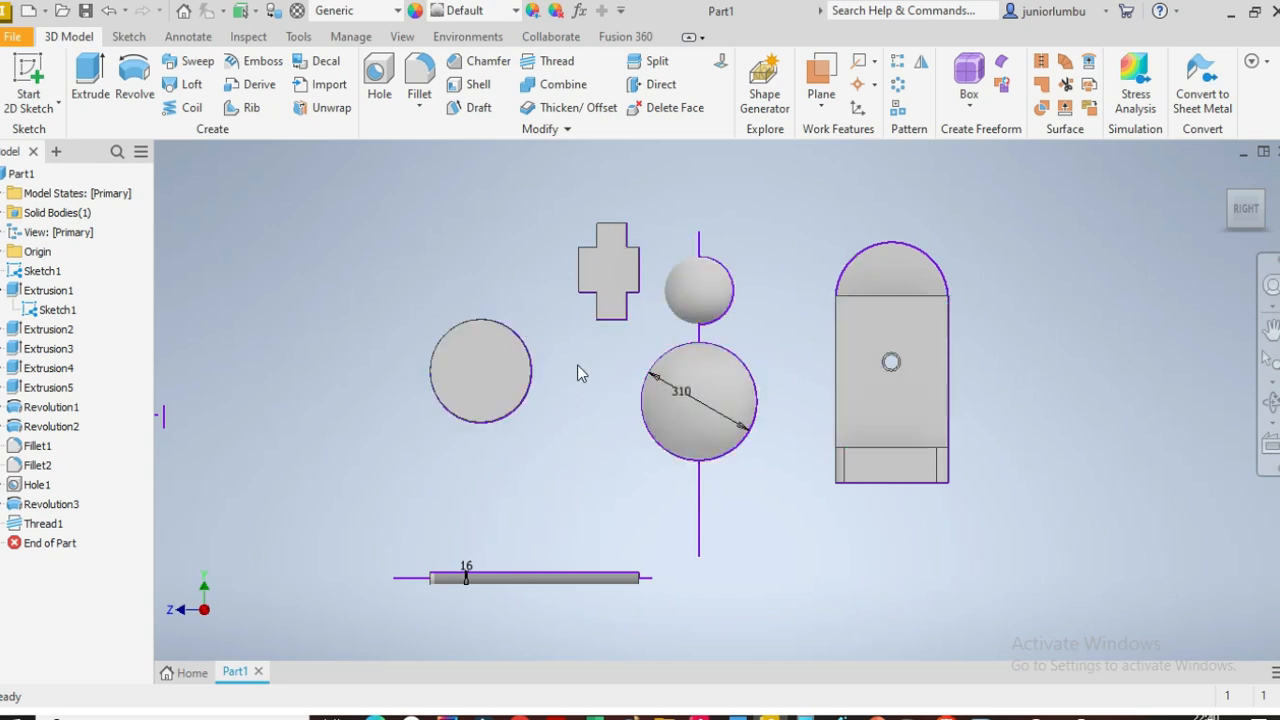
pyautogui.click(1230, 198)
pyautogui.moveTo(514, 403)
pyautogui.keyDown('shift'); pyautogui.mouseDown(button='middle')
pyautogui.moveTo(550, 345)
pyautogui.moveTo(620, 350)
pyautogui.moveTo(680, 250)
pyautogui.moveTo(650, 320)
pyautogui.moveTo(600, 380)
pyautogui.moveTo(560, 330)
pyautogui.moveTo(540, 260)
pyautogui.moveTo(500, 400)
pyautogui.moveTo(585, 370)
pyautogui.moveTo(560, 330)
pyautogui.moveTo(600, 400)
pyautogui.moveTo(560, 320)
pyautogui.moveTo(480, 380)
pyautogui.moveTo(530, 400)
pyautogui.moveTo(570, 360)
pyautogui.moveTo(520, 380)
pyautogui.moveTo(560, 420)
pyautogui.moveTo(600, 390)
pyautogui.moveTo(570, 470)
pyautogui.moveTo(540, 420)
pyautogui.mouseUp(button='middle'); pyautogui.keyUp('shift')
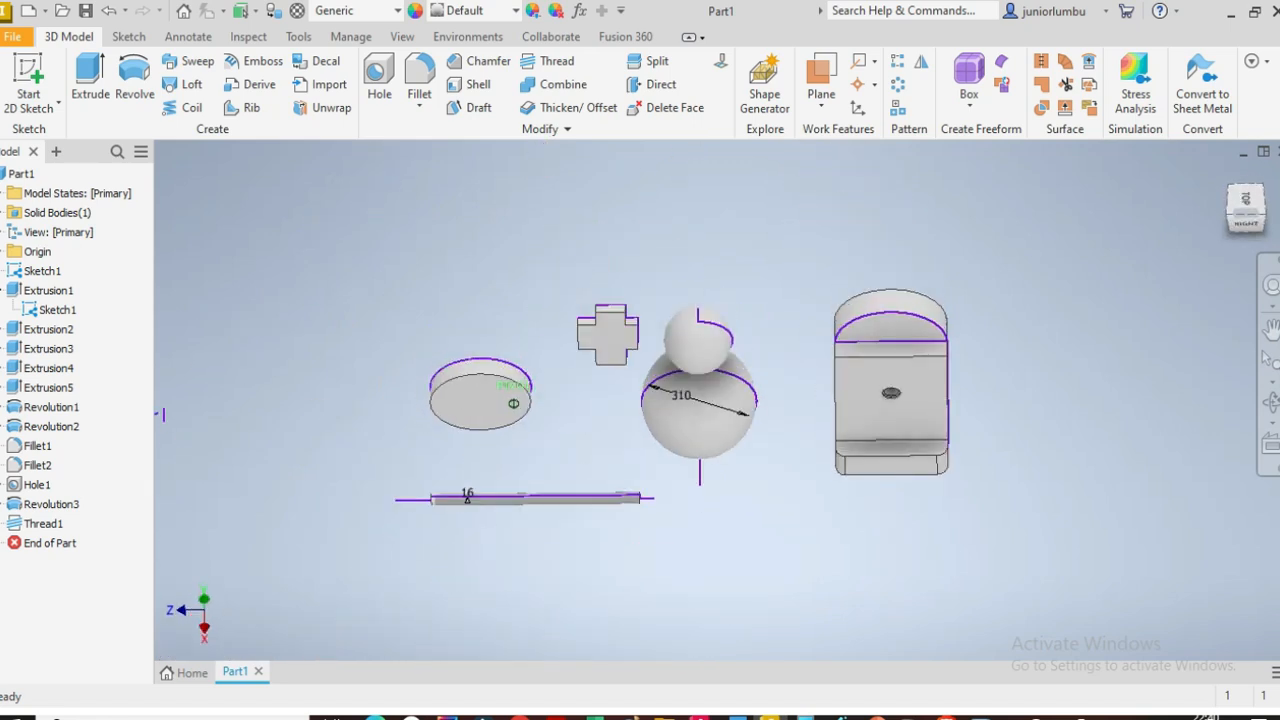
pyautogui.keyDown('shift'); pyautogui.moveTo(540, 420); pyautogui.dragTo(600, 380); pyautogui.keyUp('shift')
pyautogui.keyDown('shift'); pyautogui.moveTo(600, 380); pyautogui.dragTo(797, 563, button='middle'); pyautogui.keyUp('shift')
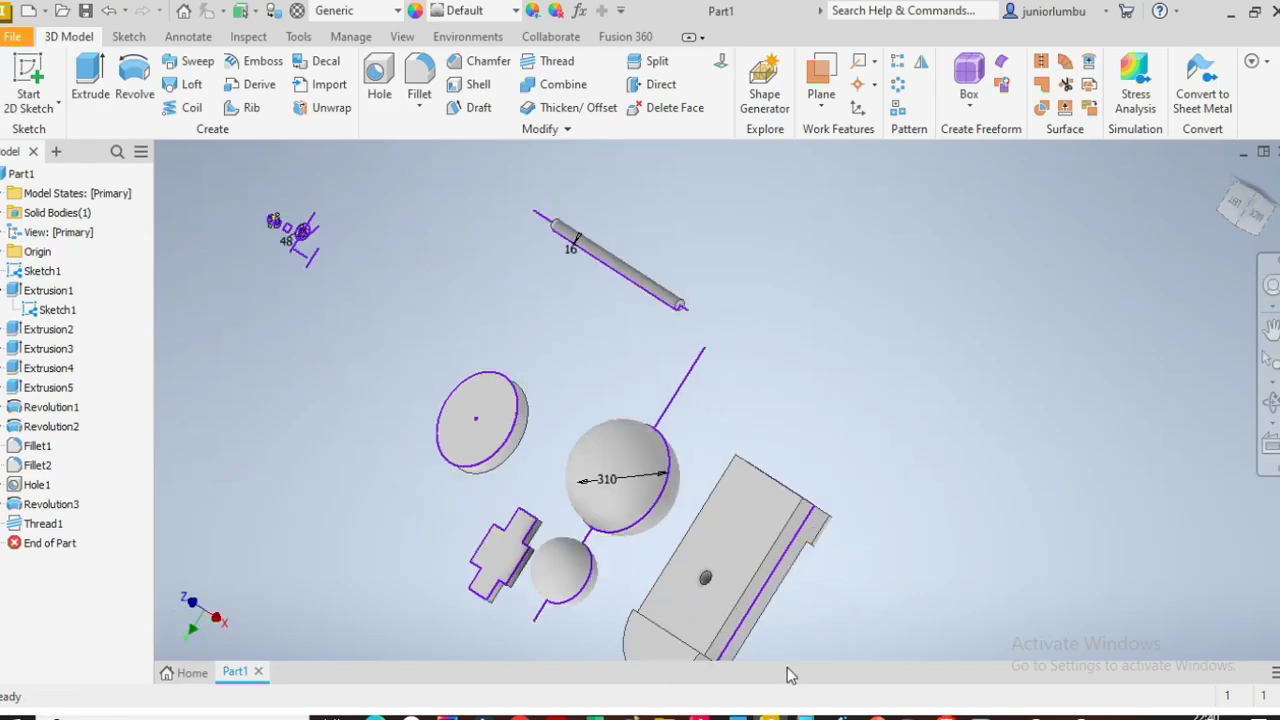